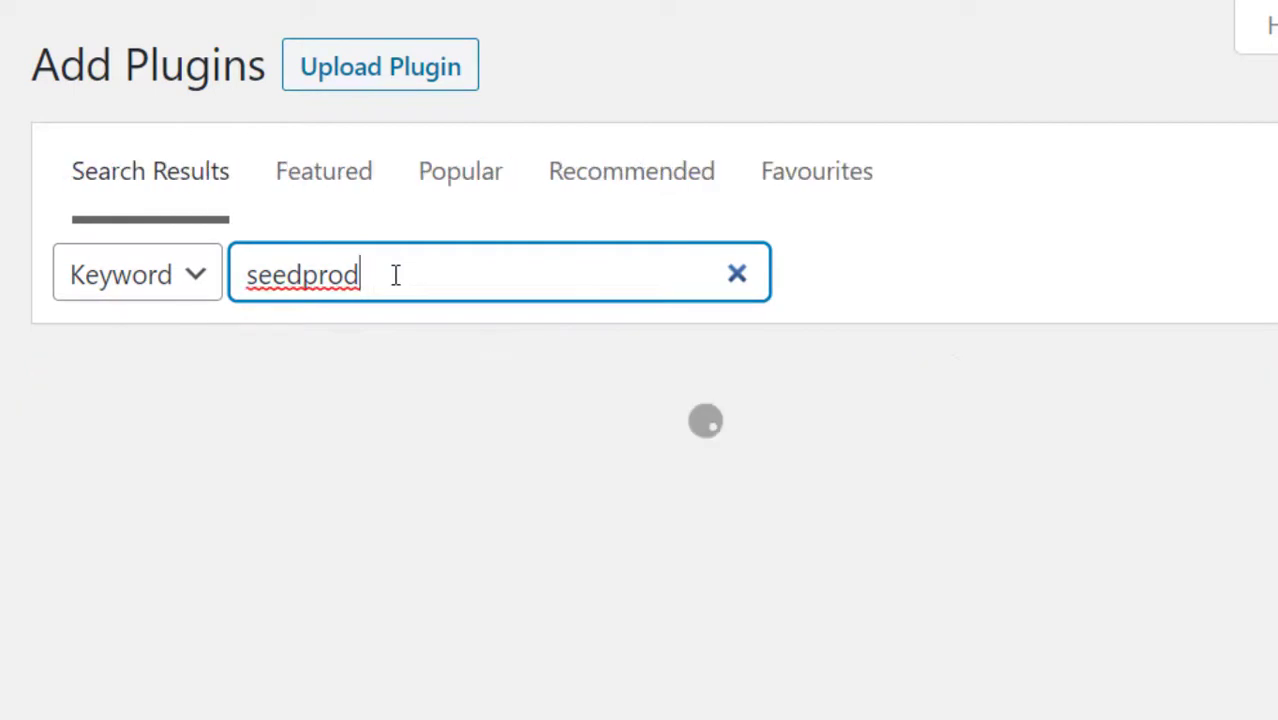
Install and activate the SeedProd plugin found in the 'seedprod' plugin search.
scroll(582, 715, down, 4)
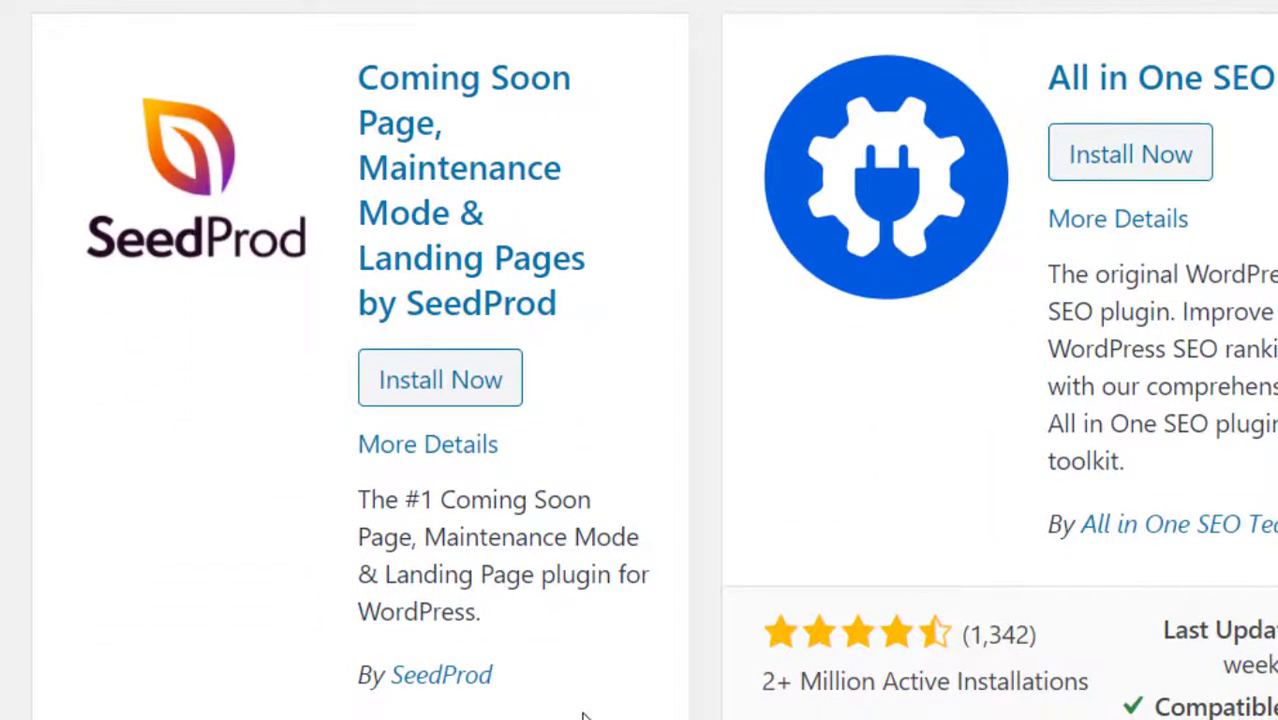
click(478, 384)
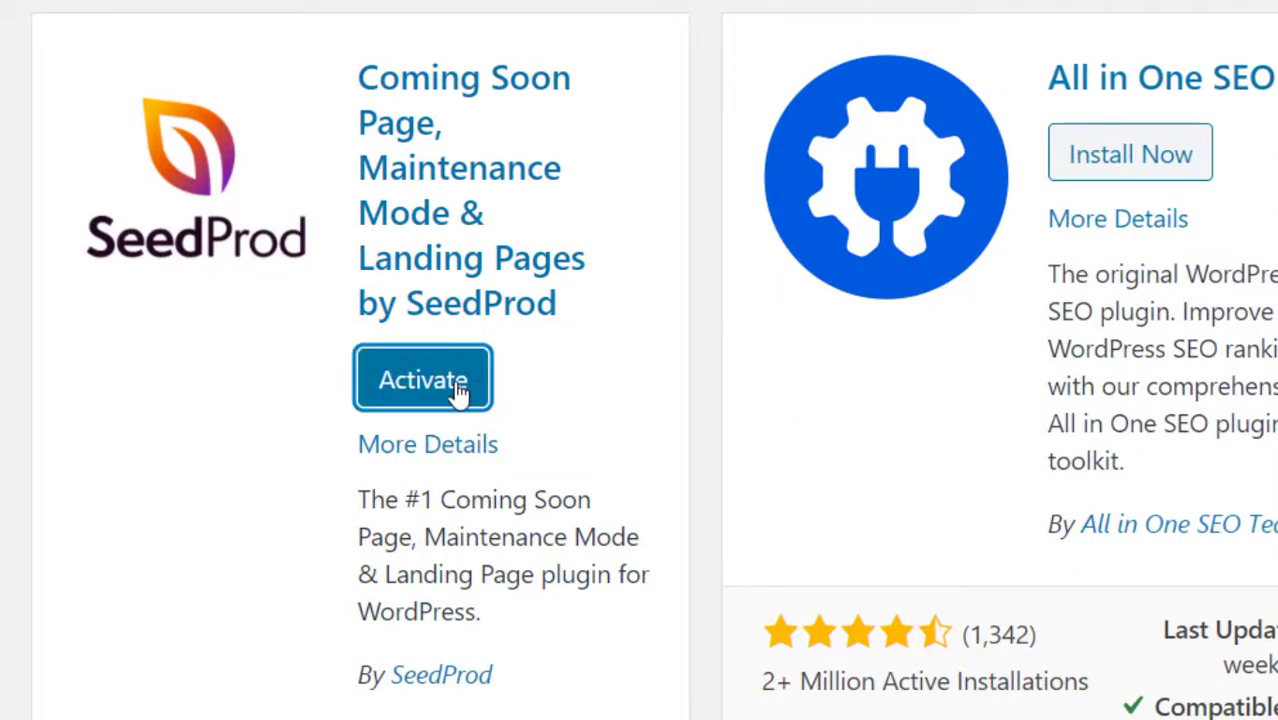
click(456, 391)
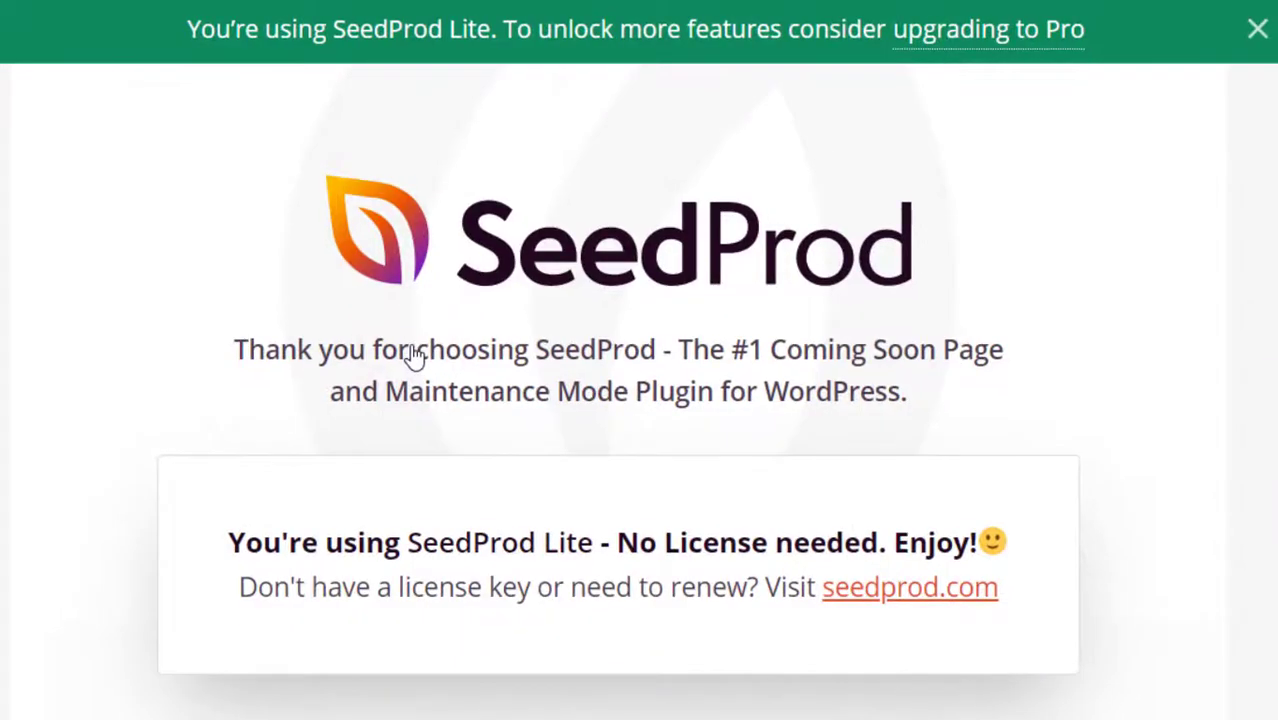
Browse the SeedProd welcome page, then bring up the Settings submenu listing Coming Soon Pro.
scroll(626, 412, down, 5)
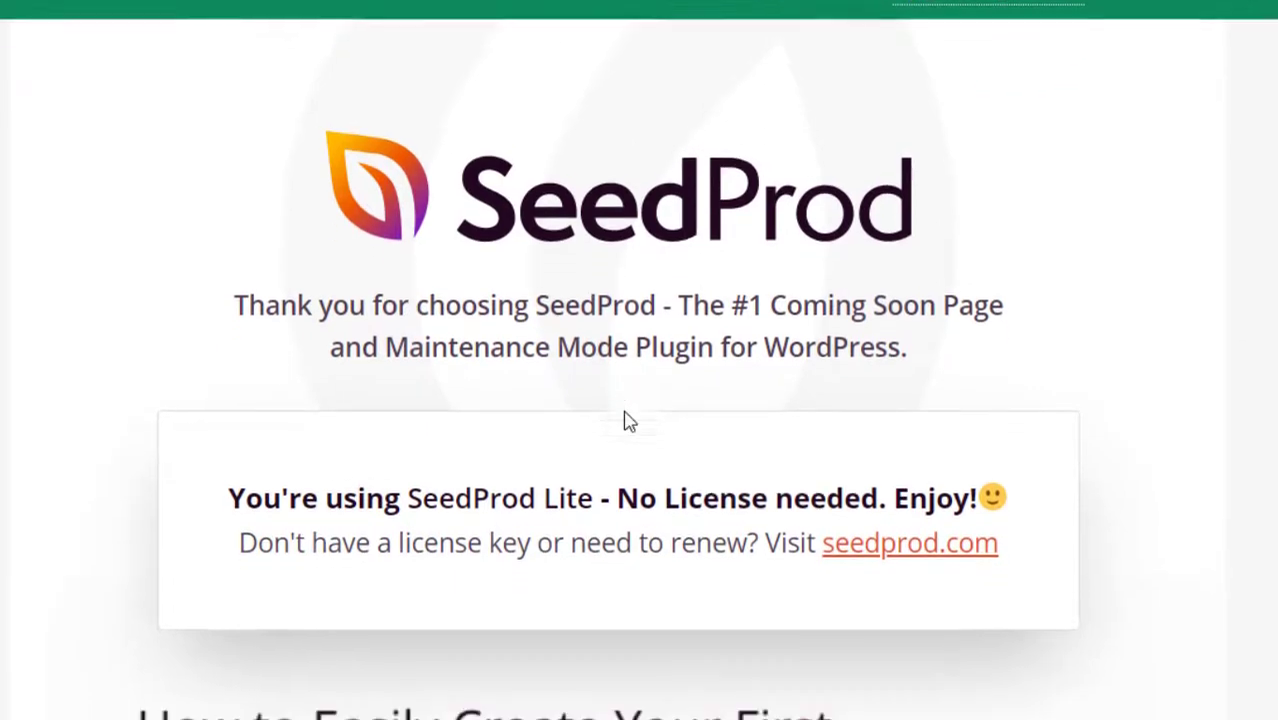
scroll(626, 412, down, 13)
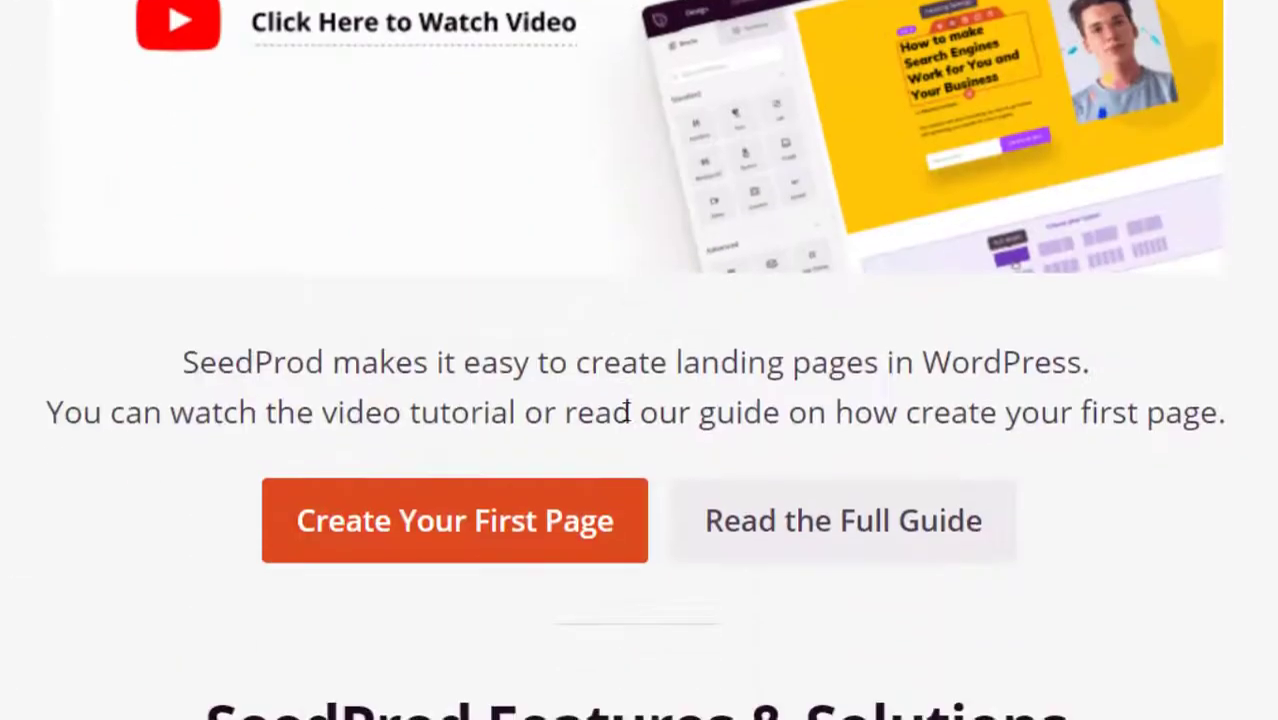
scroll(626, 422, down, 14)
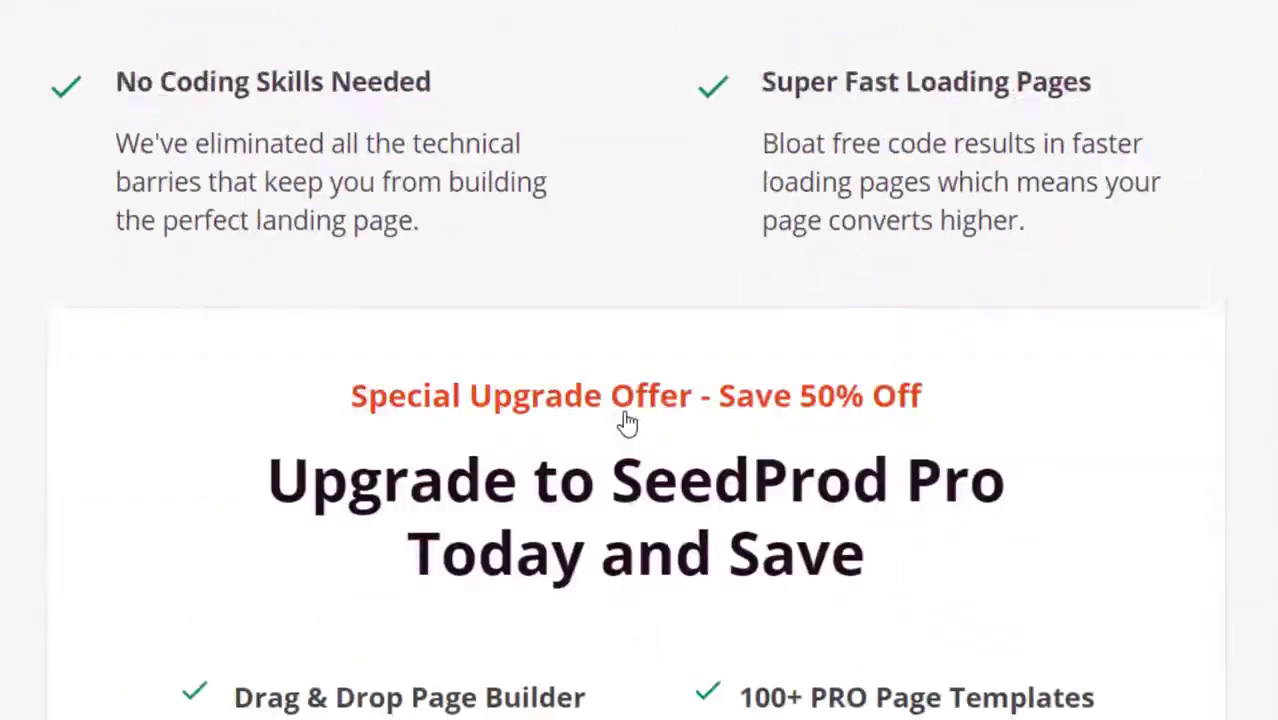
scroll(626, 422, up, 9)
scroll(626, 422, up, 20)
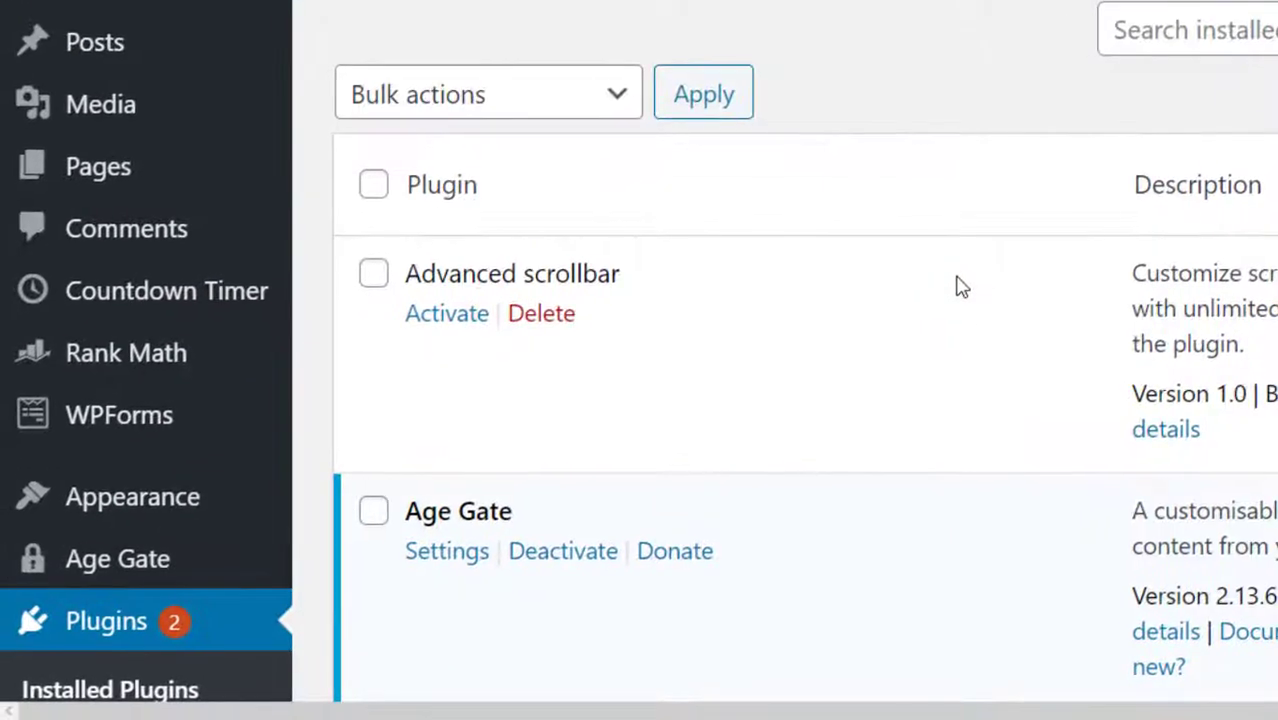
scroll(760, 398, down, 10)
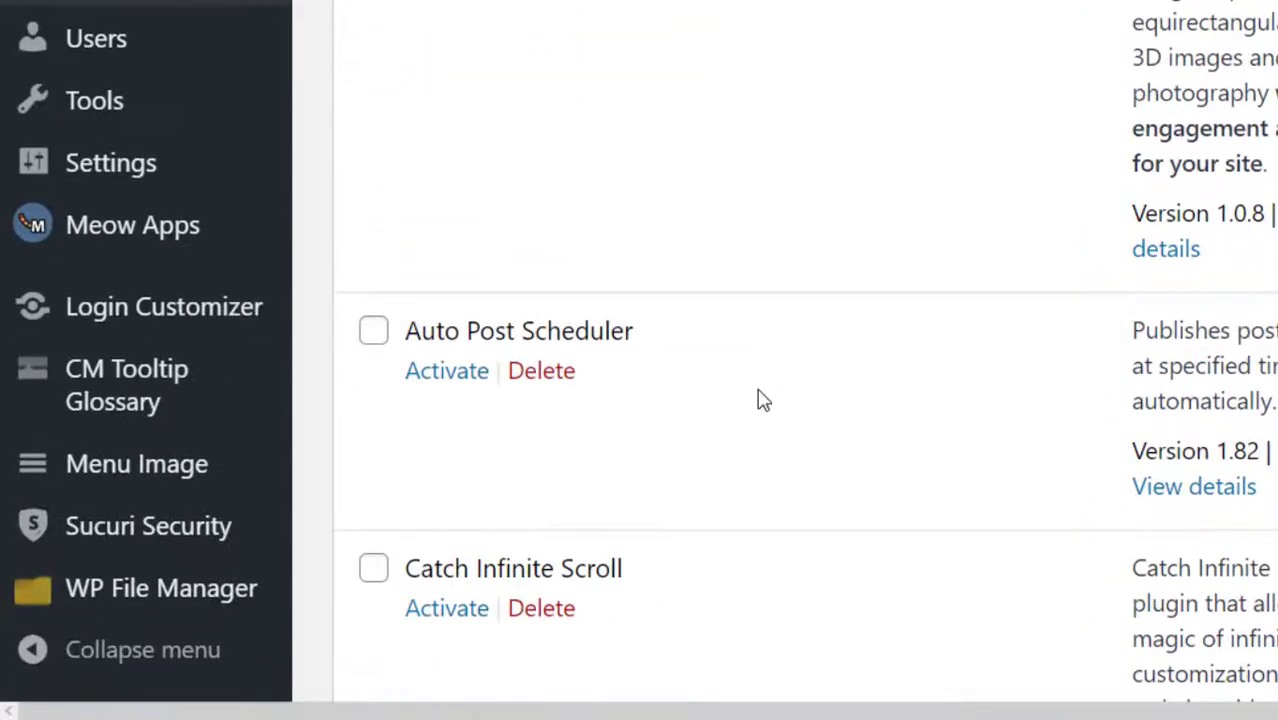
mouse_move(167, 163)
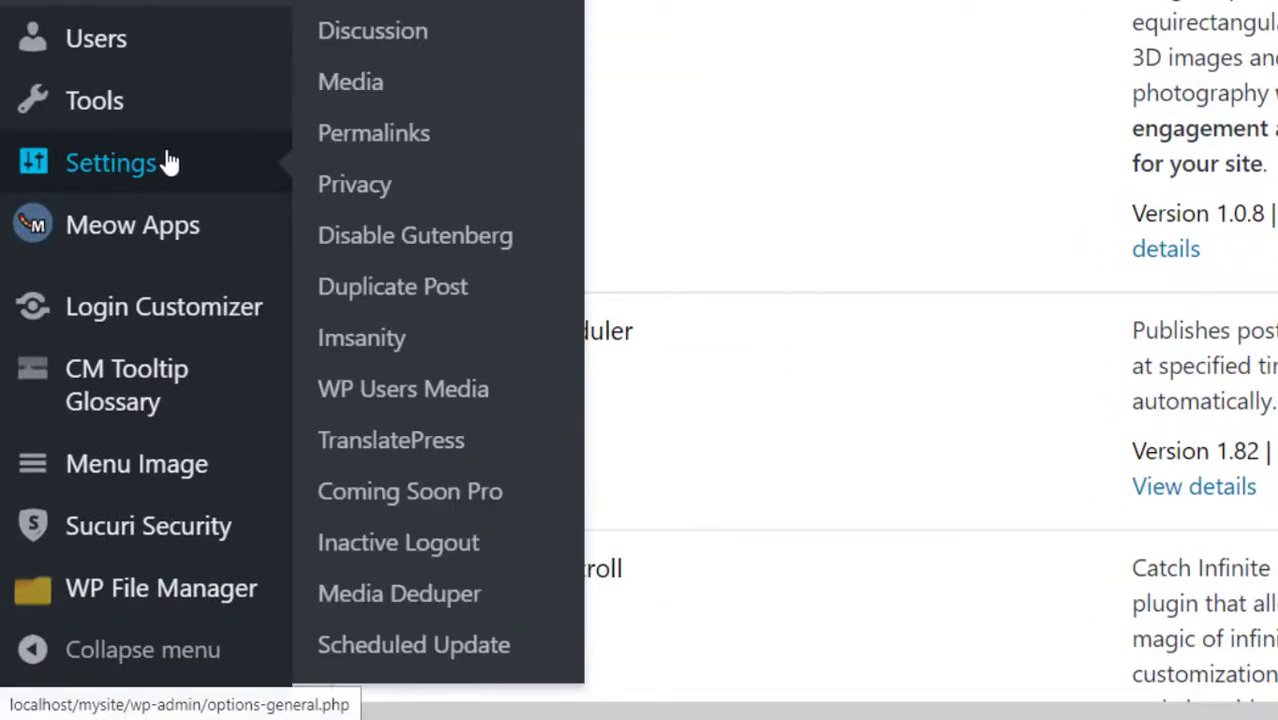
Set Coming Soon Pro status to Enable Maintenance Mode and save all changes.
click(462, 493)
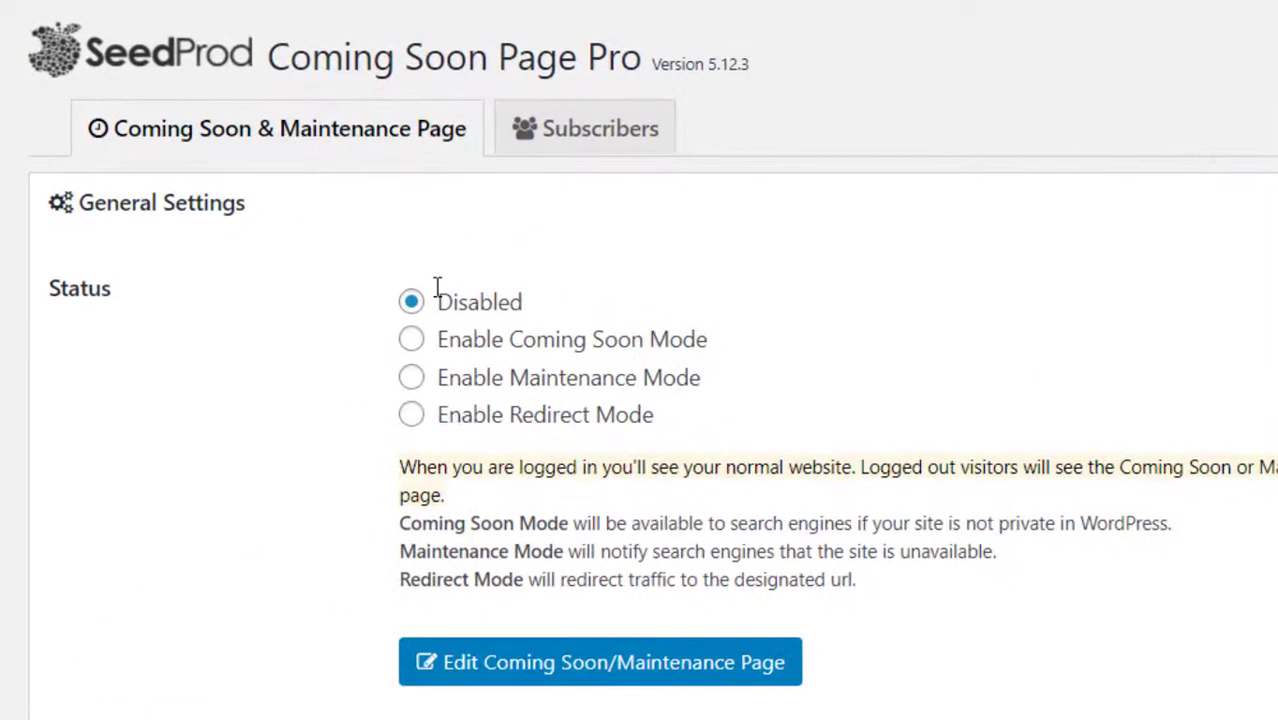
click(416, 379)
scroll(337, 651, down, 1)
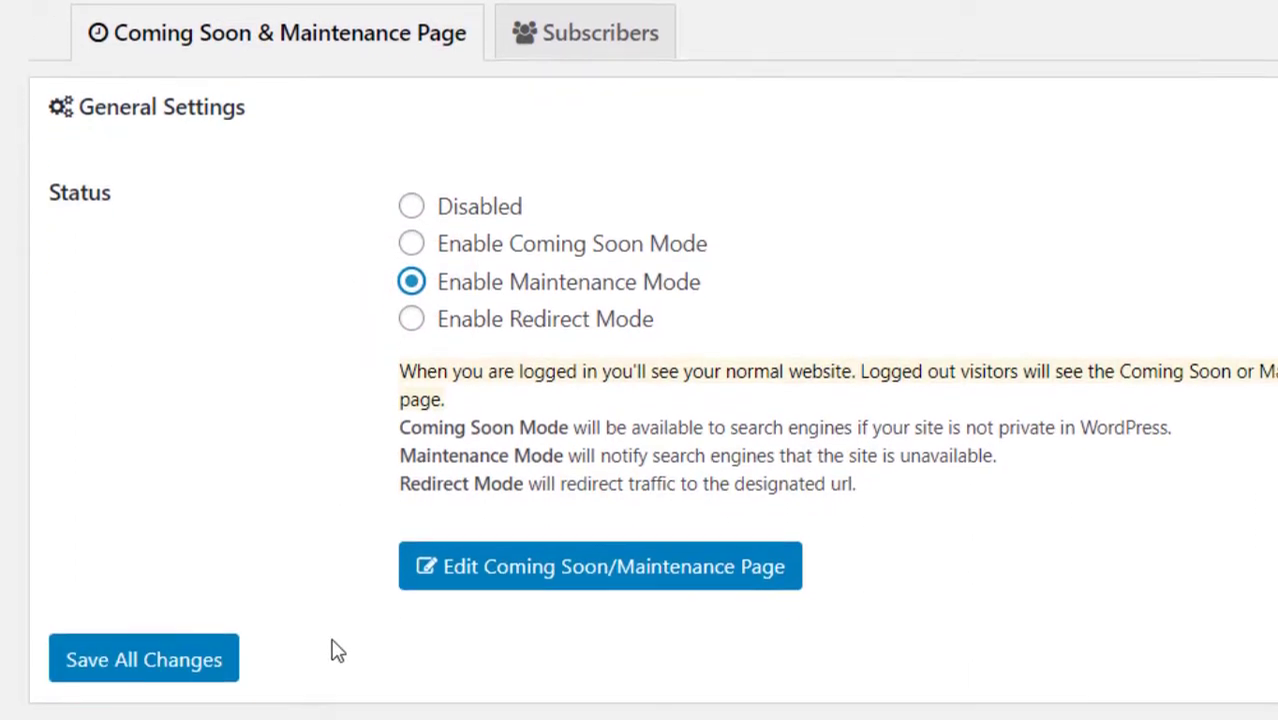
click(197, 680)
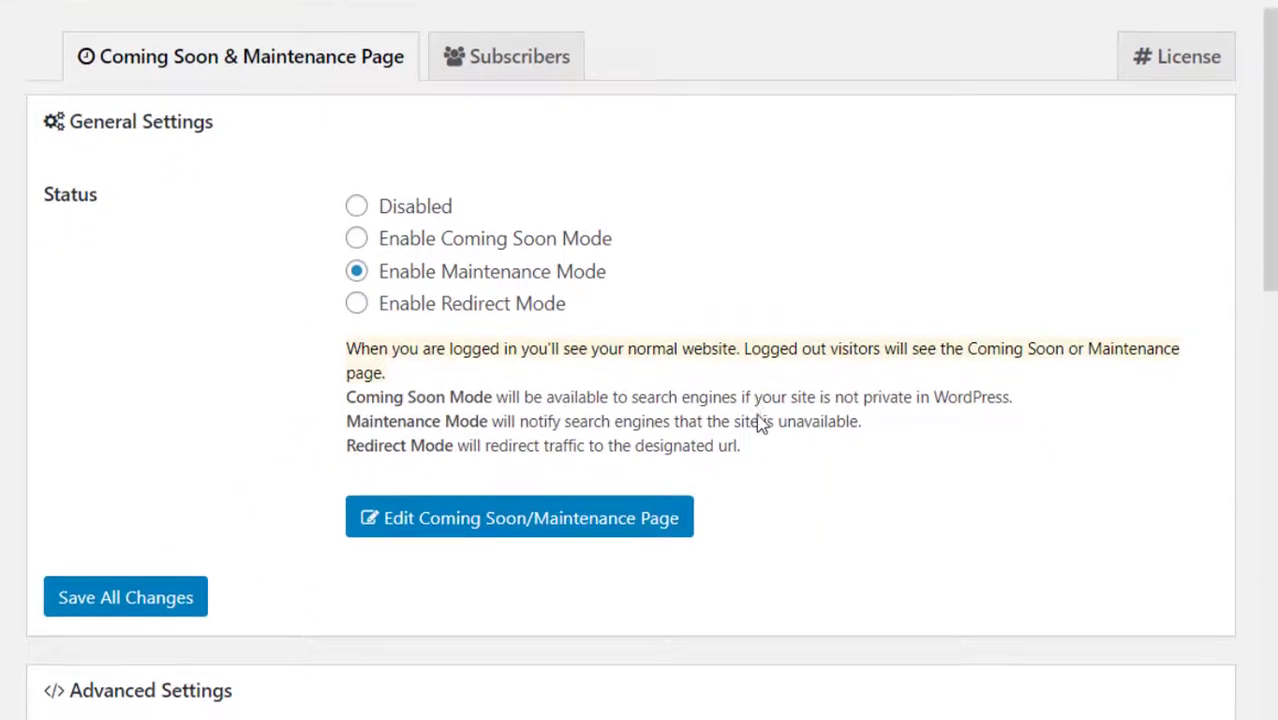
scroll(760, 423, down, 1)
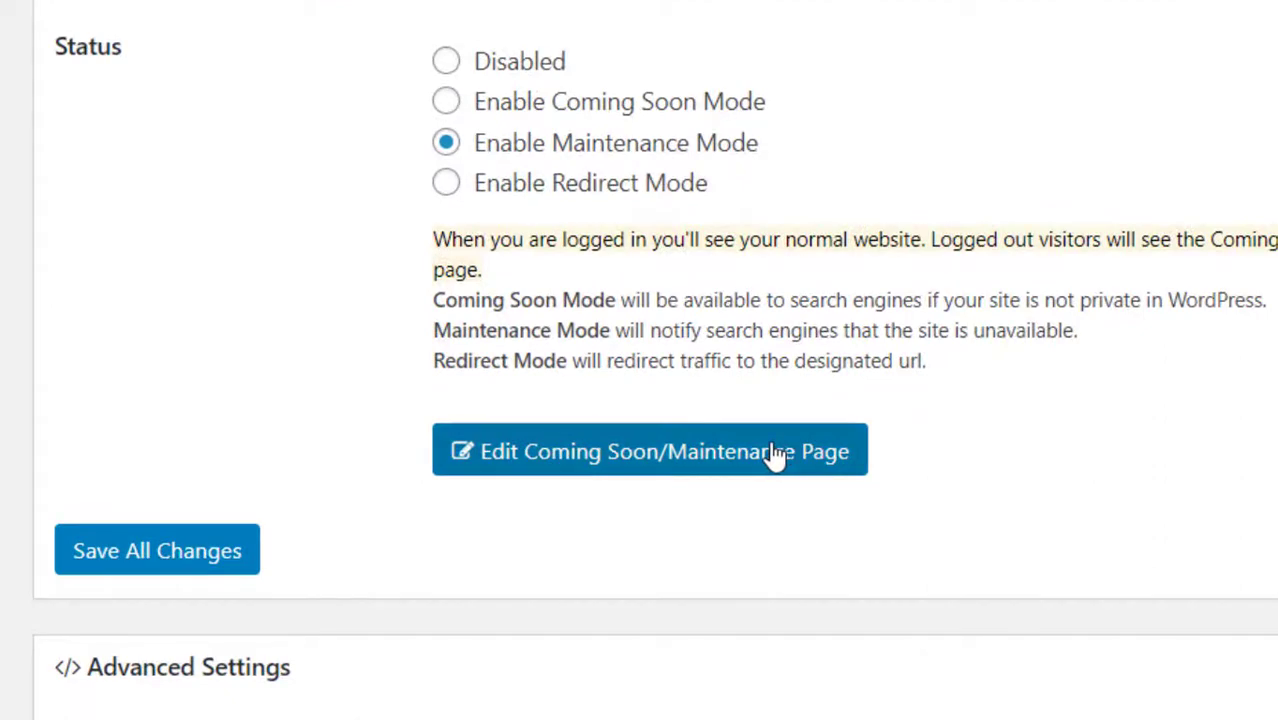
Open the Coming Soon/Maintenance page editor and dismiss the email autofill suggestions.
click(742, 457)
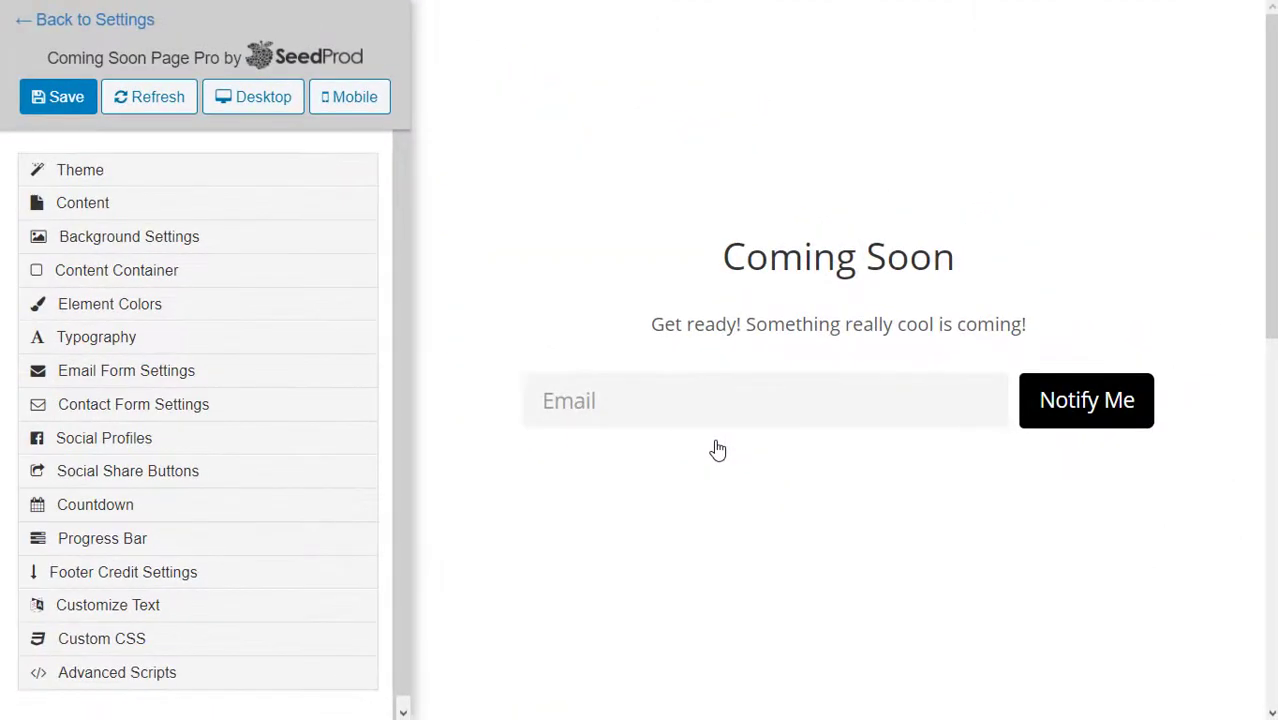
click(696, 404)
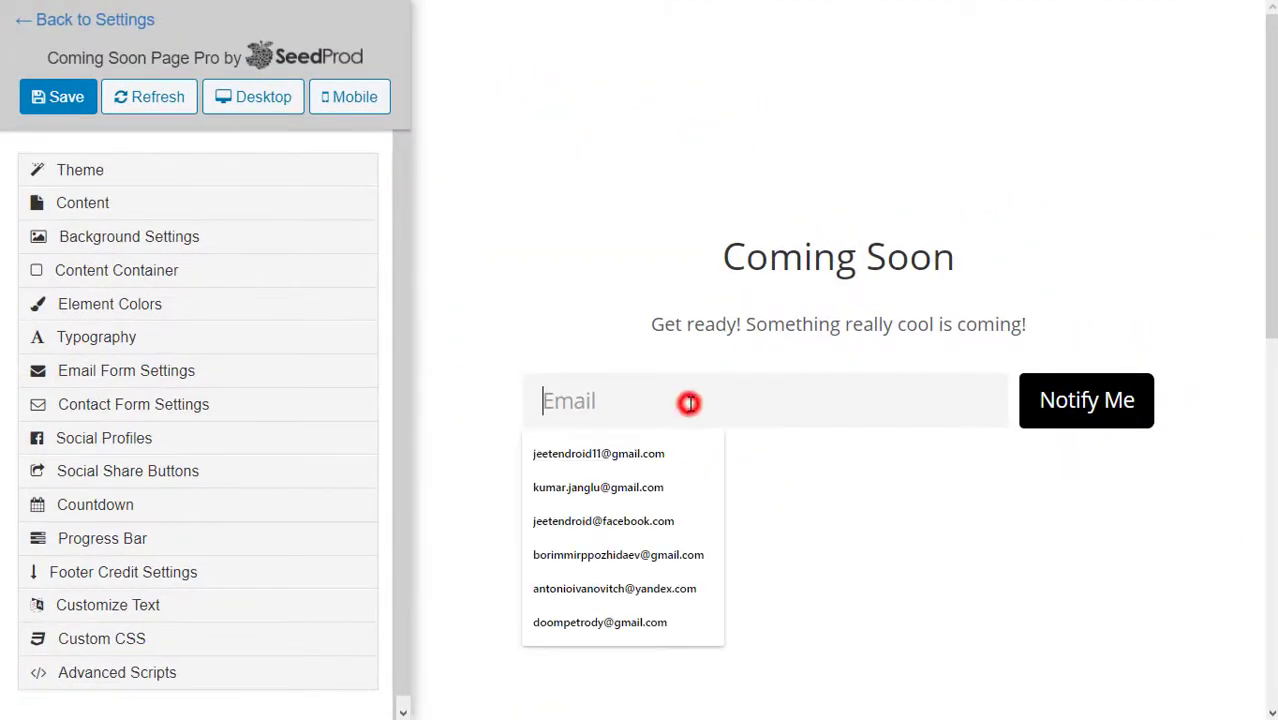
click(799, 538)
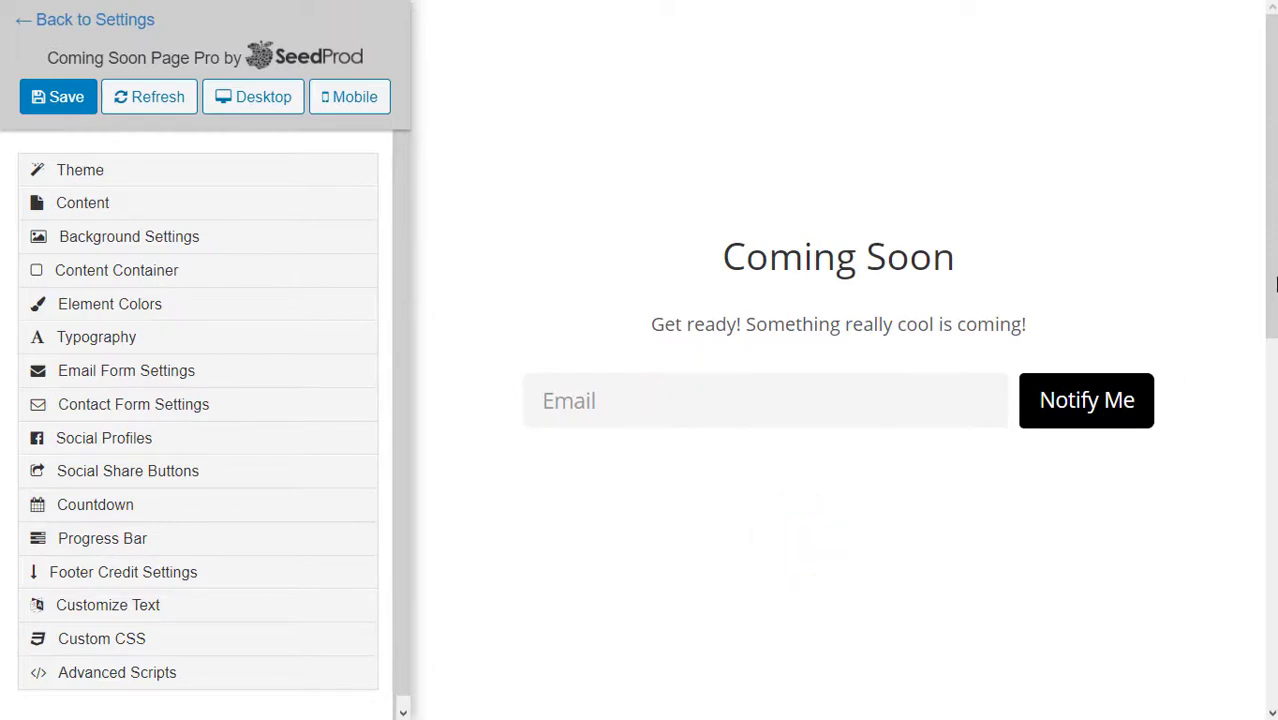
click(1270, 262)
Expand the Theme and Content sections showing the page name and 'Coming Soon' headline.
click(115, 172)
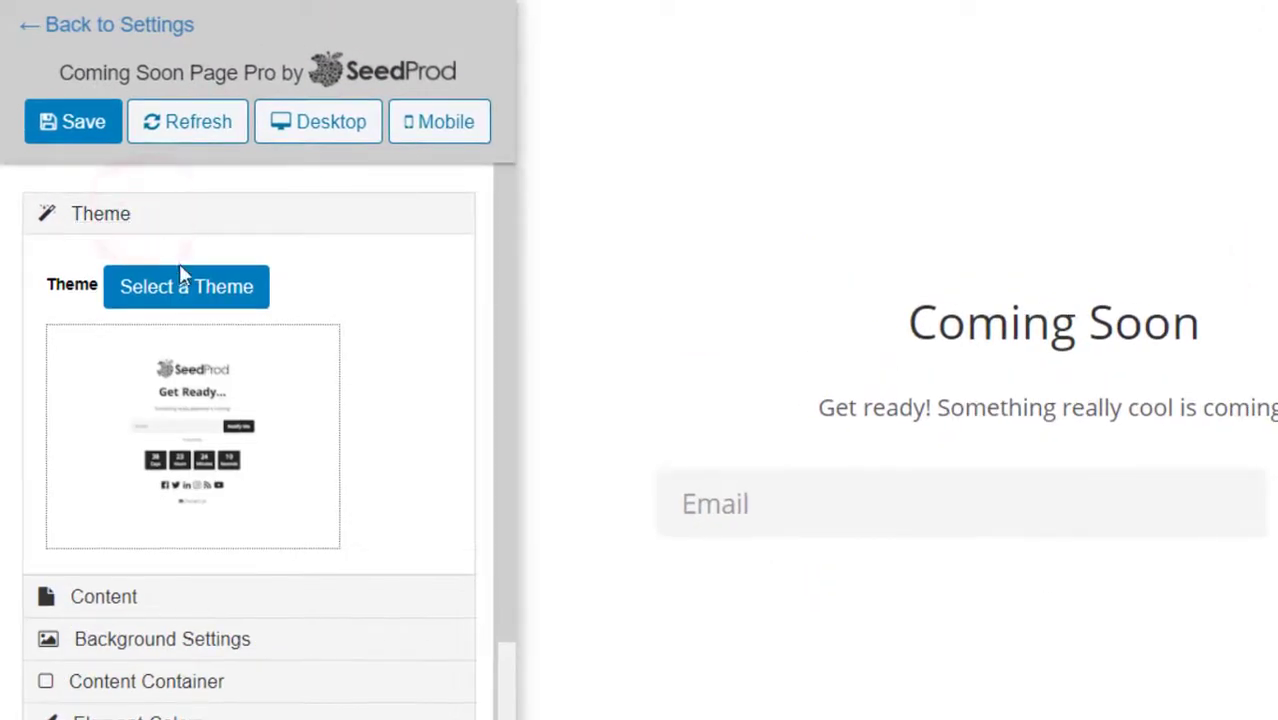
scroll(210, 395, down, 1)
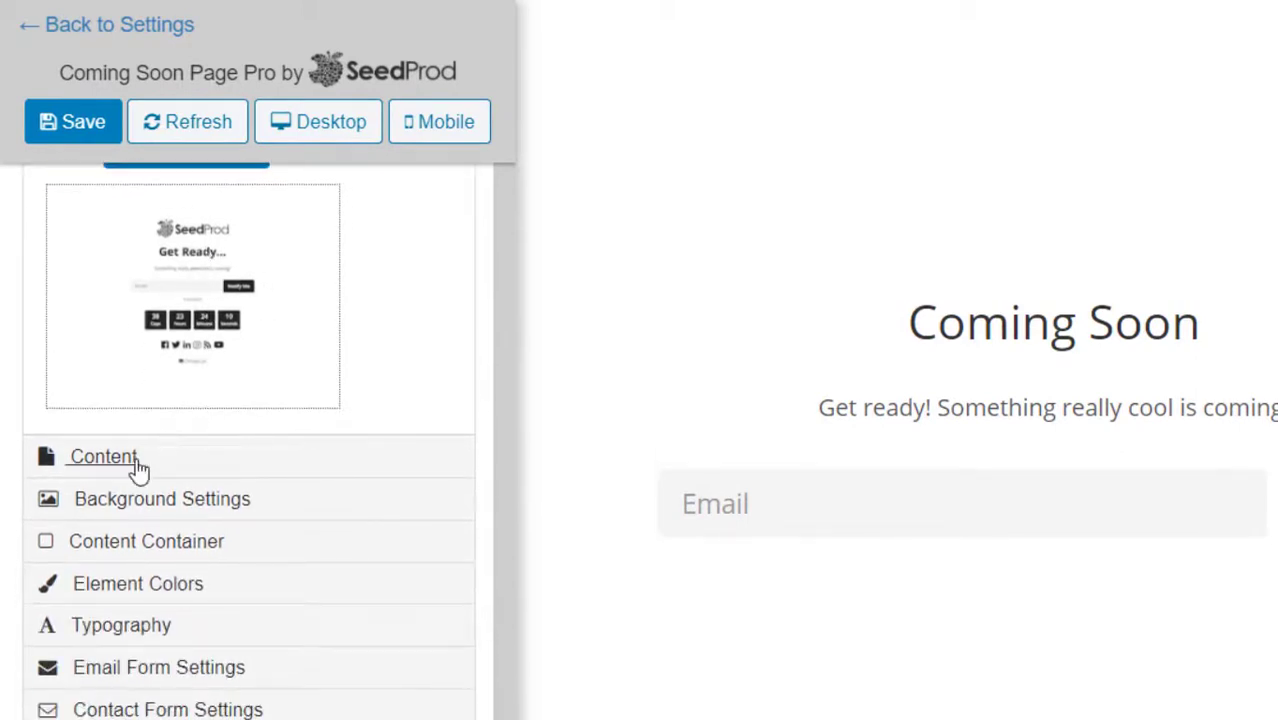
click(137, 463)
scroll(257, 406, up, 1)
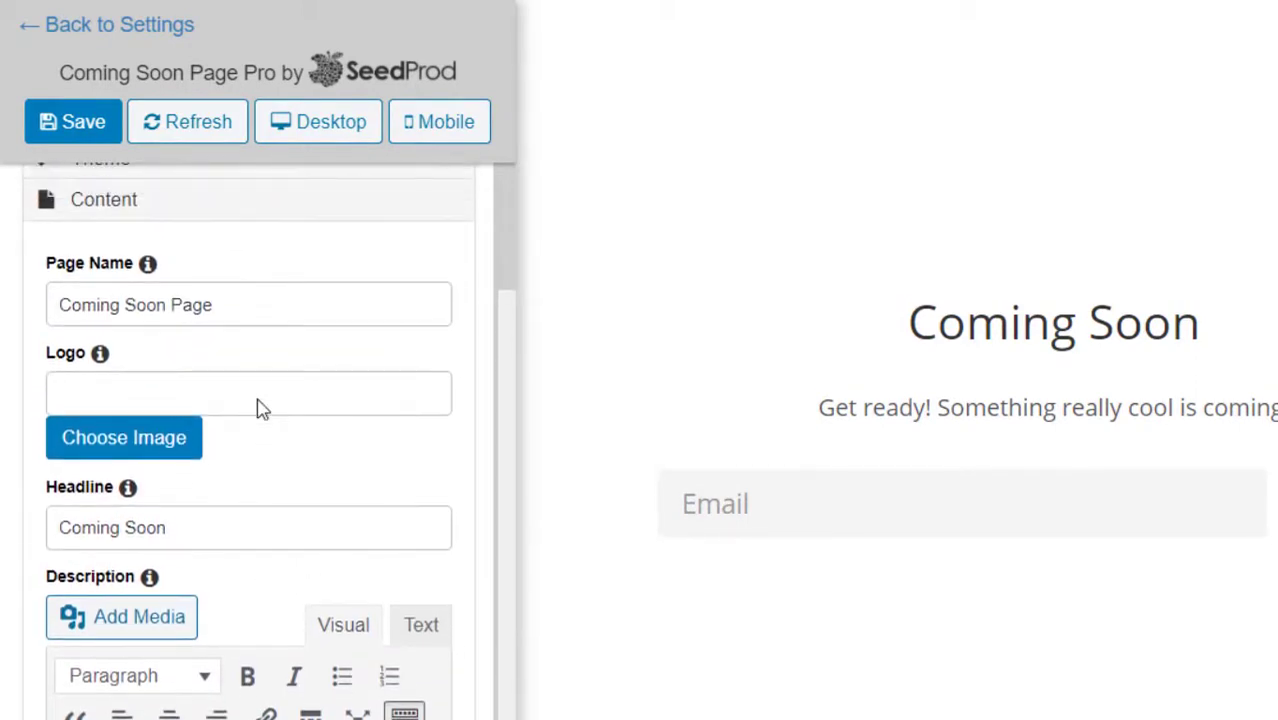
Set the KJ image (ic_launcher.png) from the media library as the page logo.
click(160, 430)
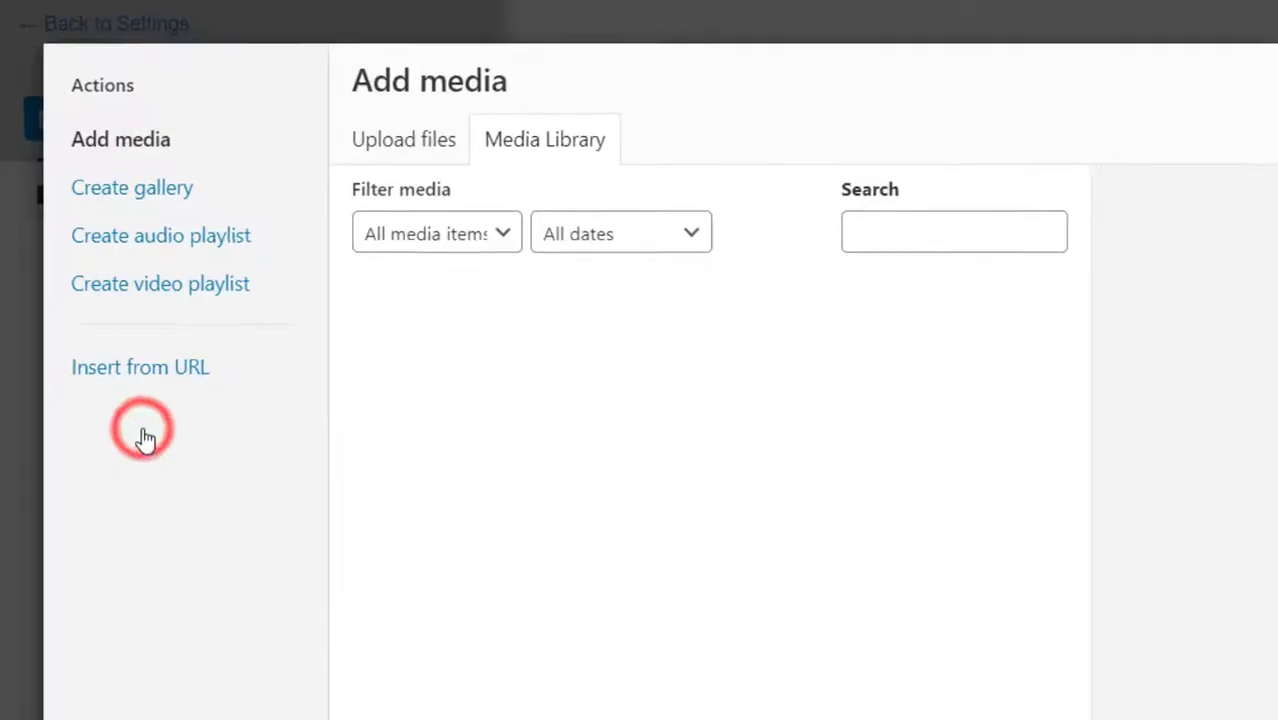
click(326, 114)
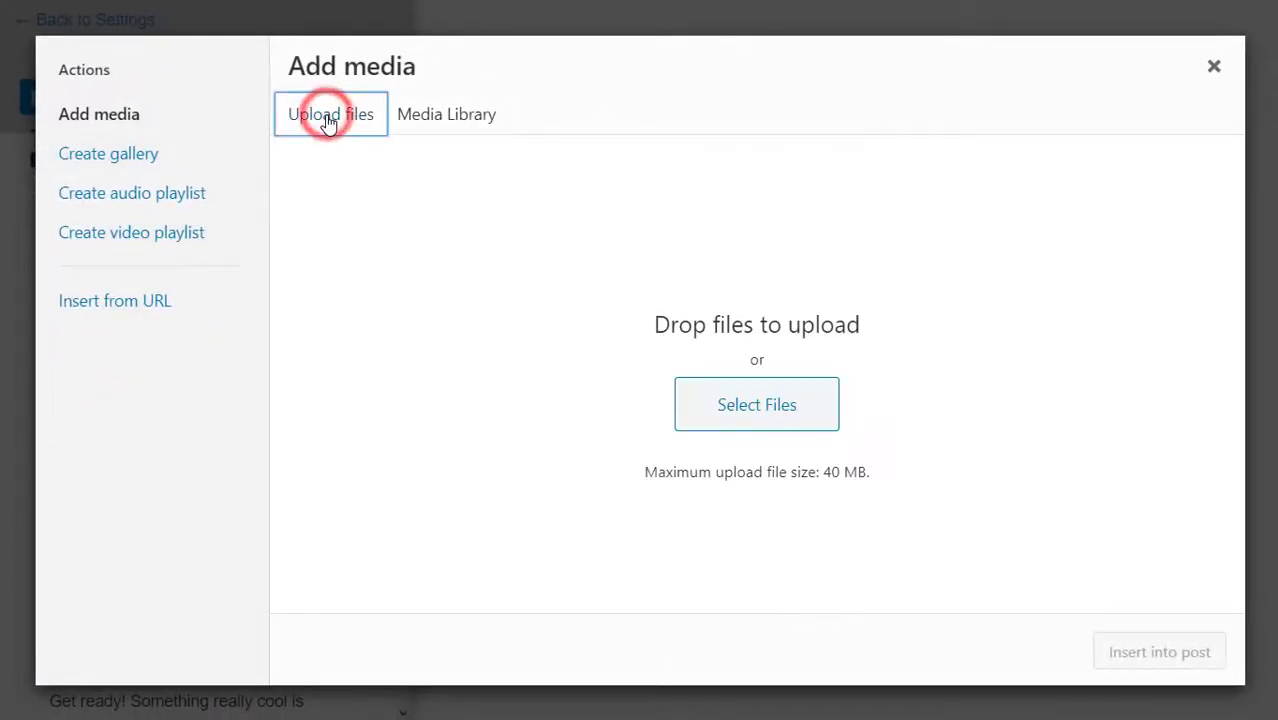
click(416, 128)
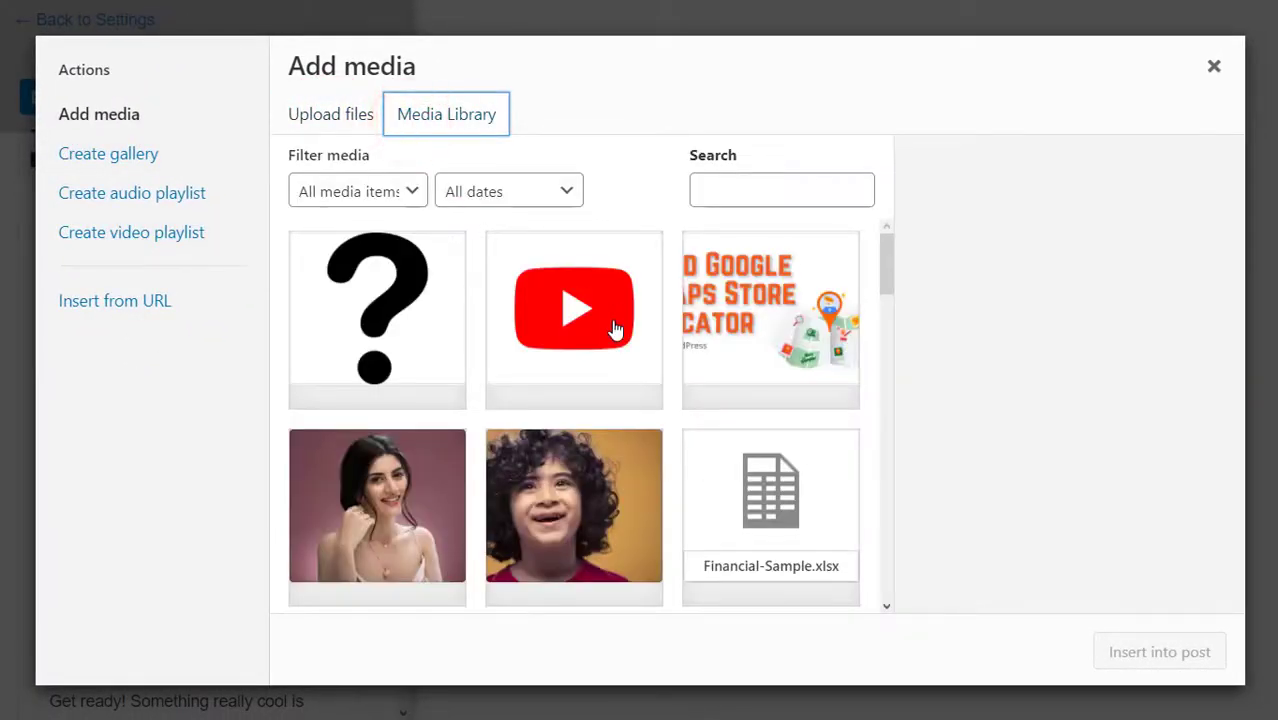
scroll(580, 347, down, 6)
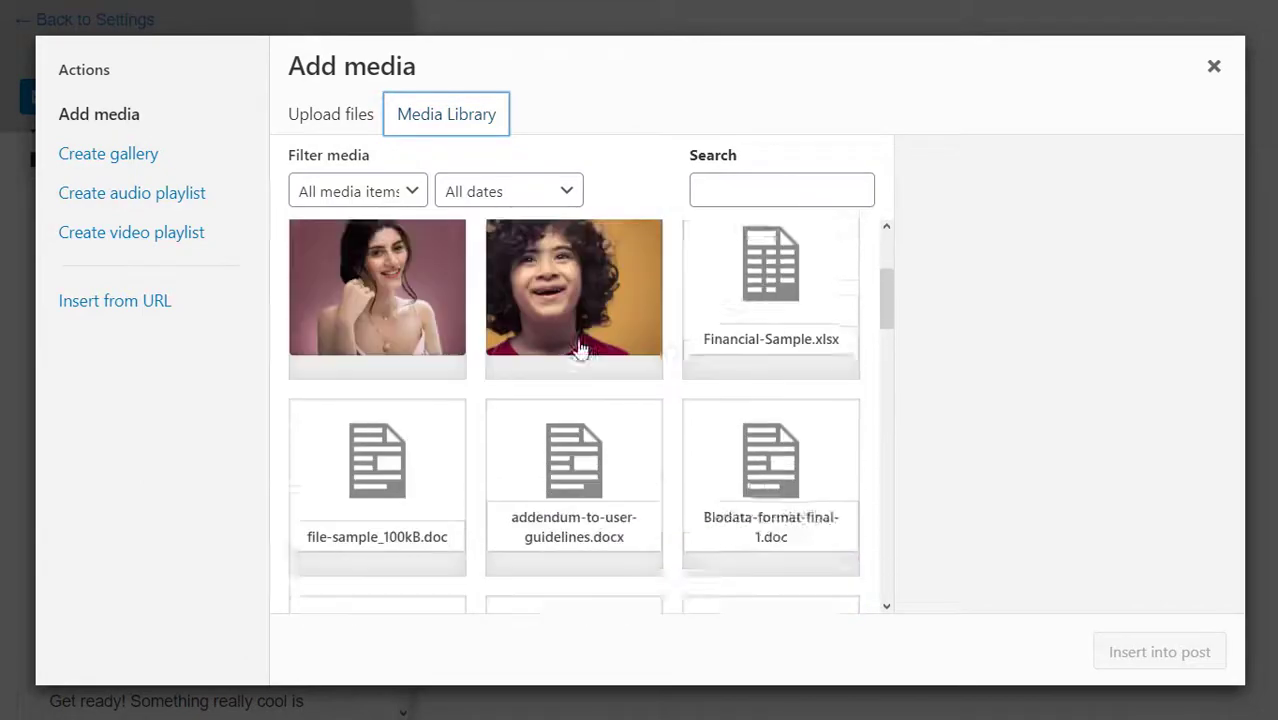
scroll(580, 347, down, 10)
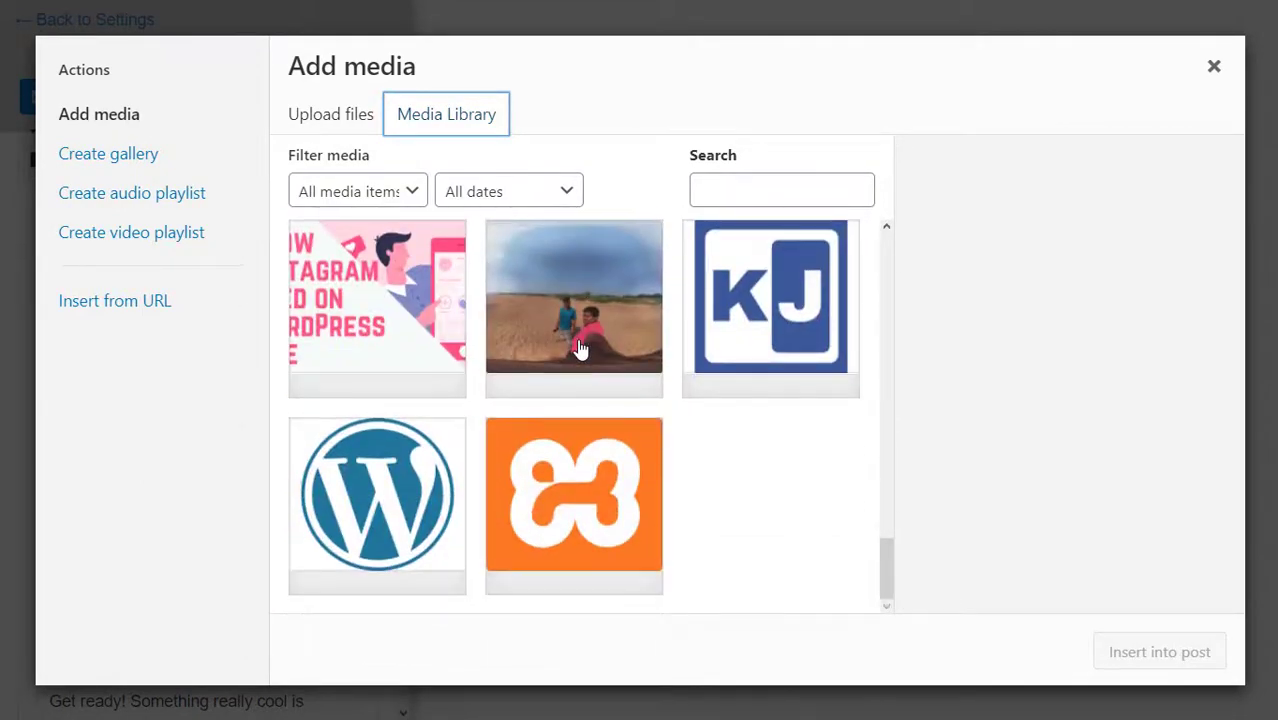
click(713, 330)
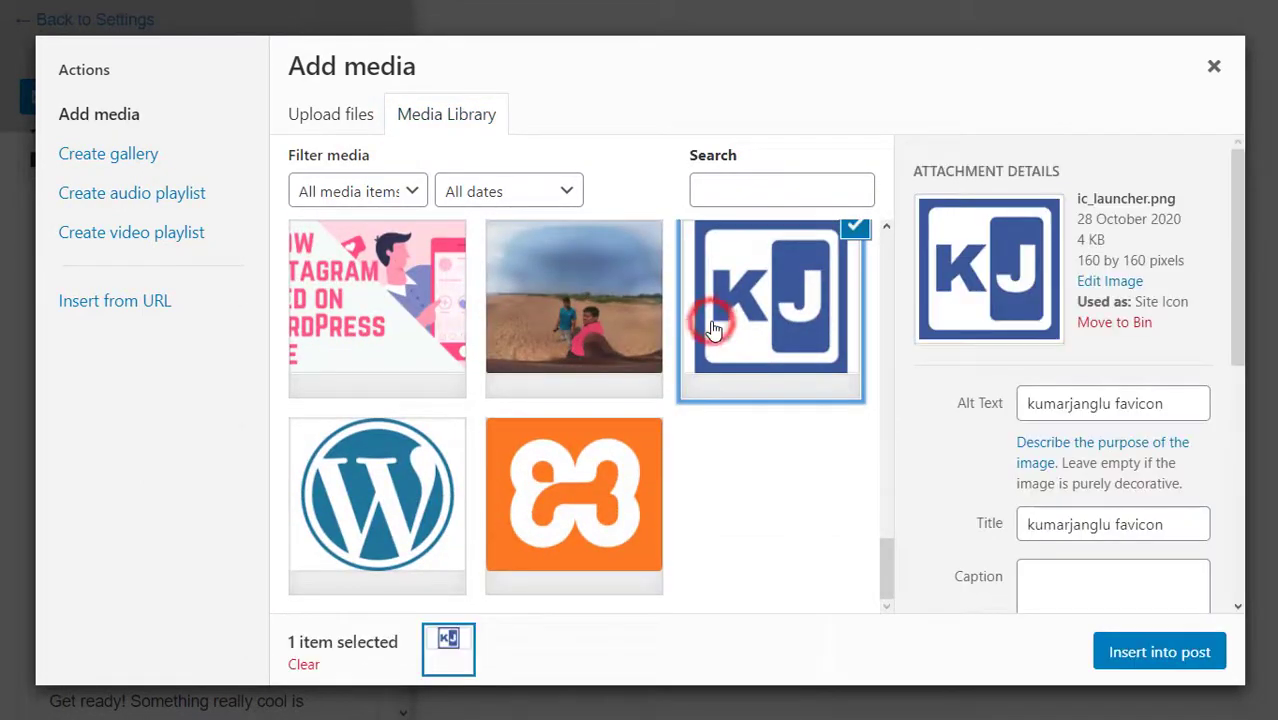
click(1160, 660)
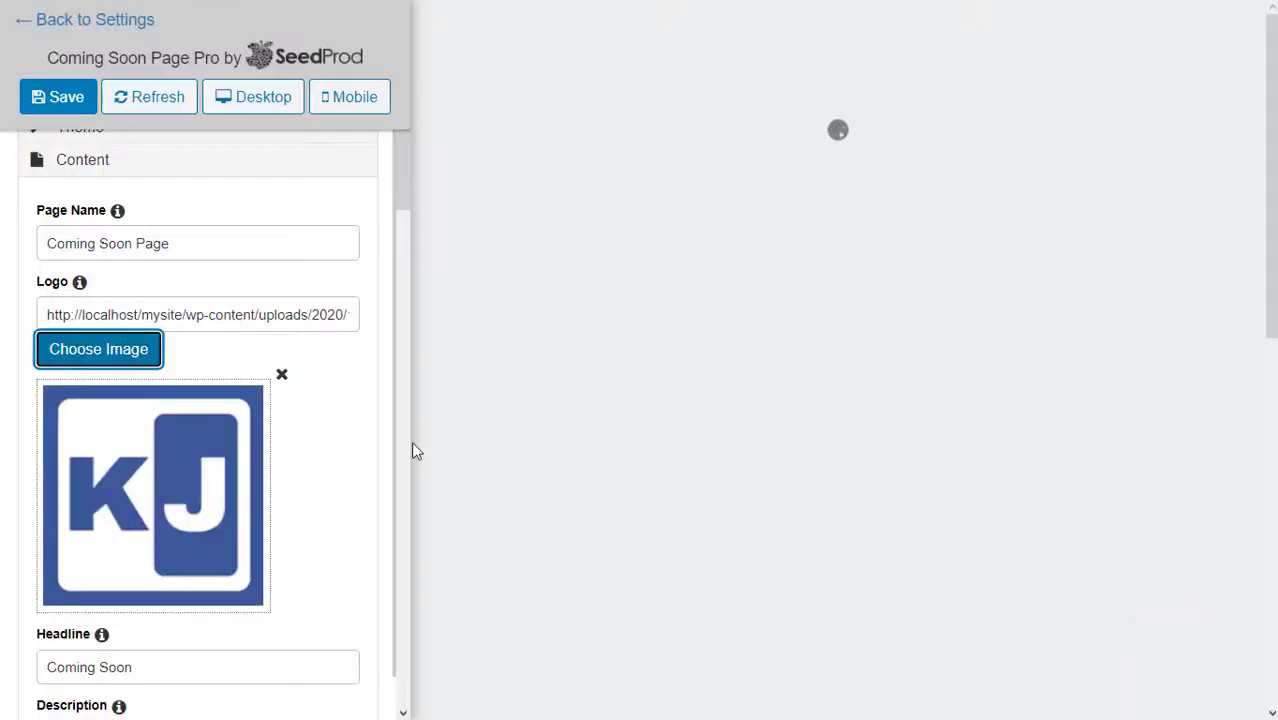
Scroll the customizer sidebar down and expand Background Settings.
scroll(330, 455, down, 3)
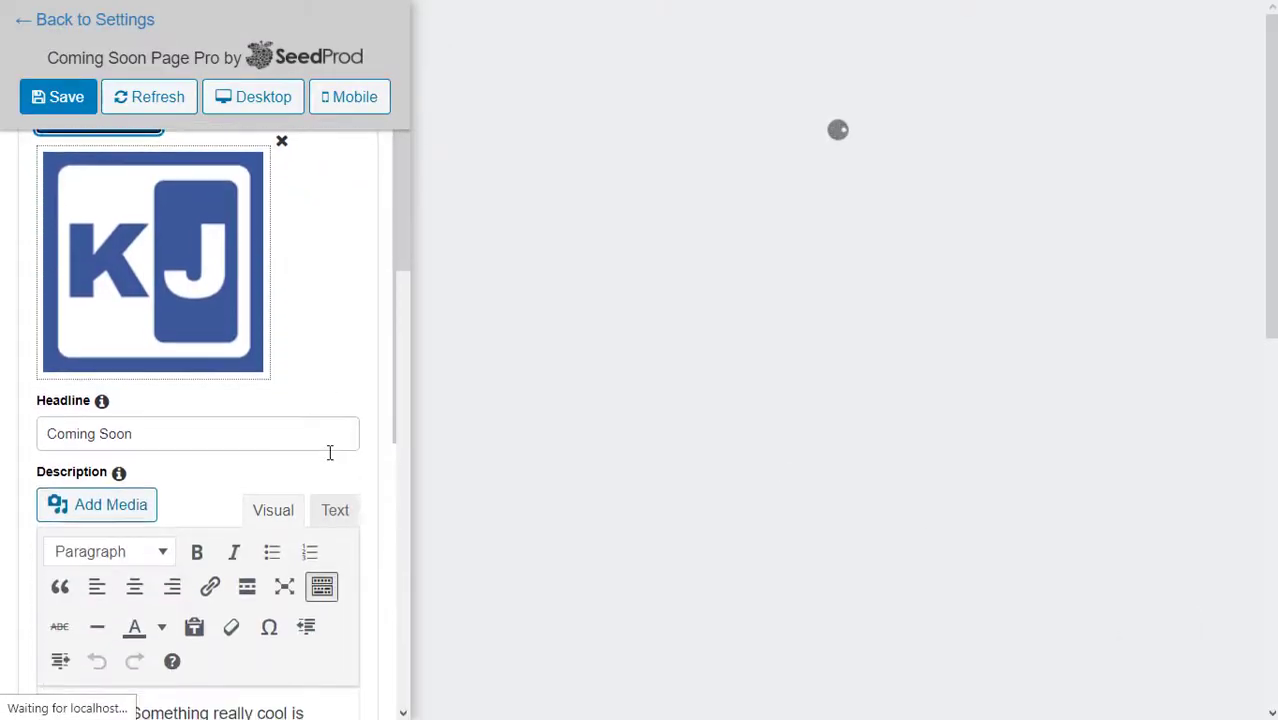
scroll(330, 456, down, 3)
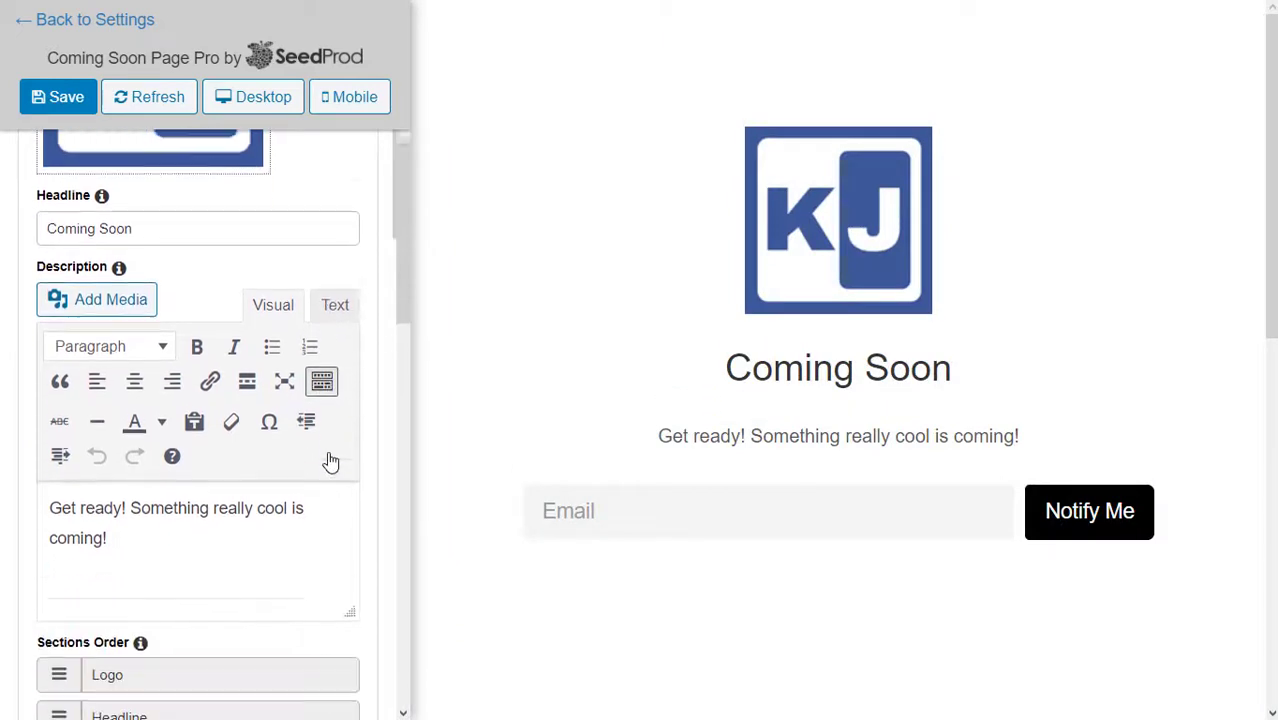
scroll(330, 459, down, 8)
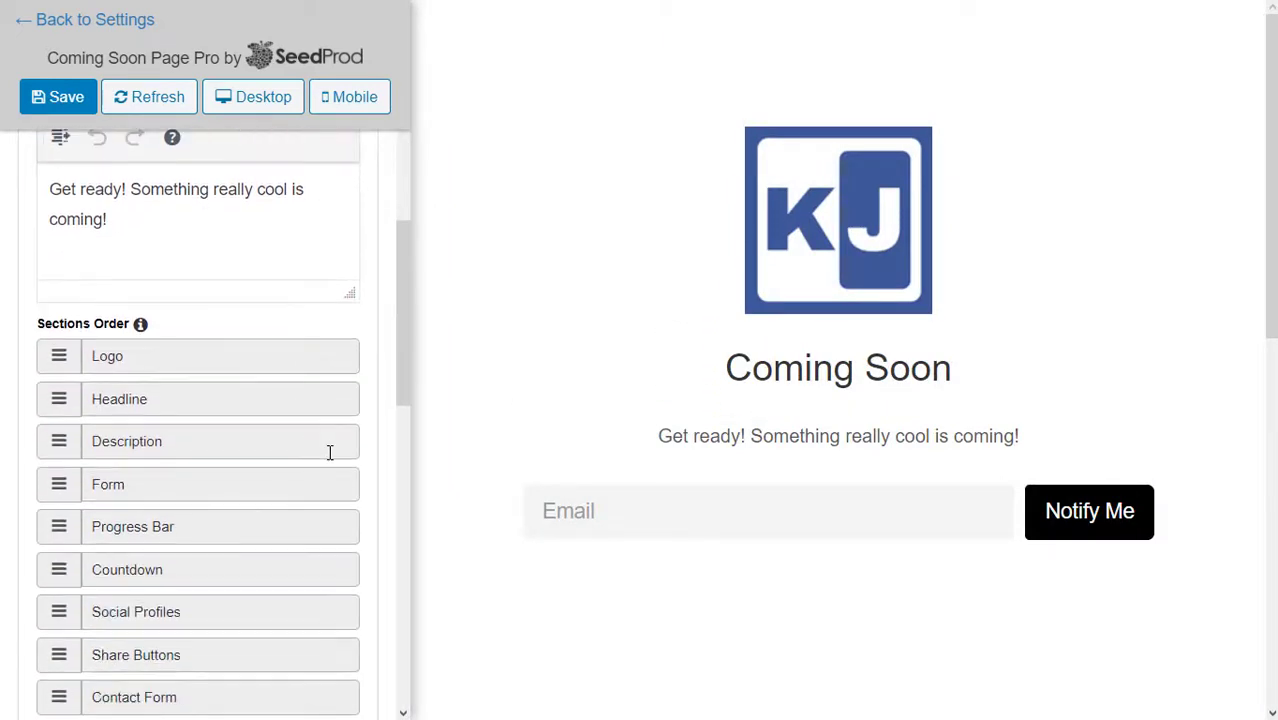
scroll(330, 453, down, 8)
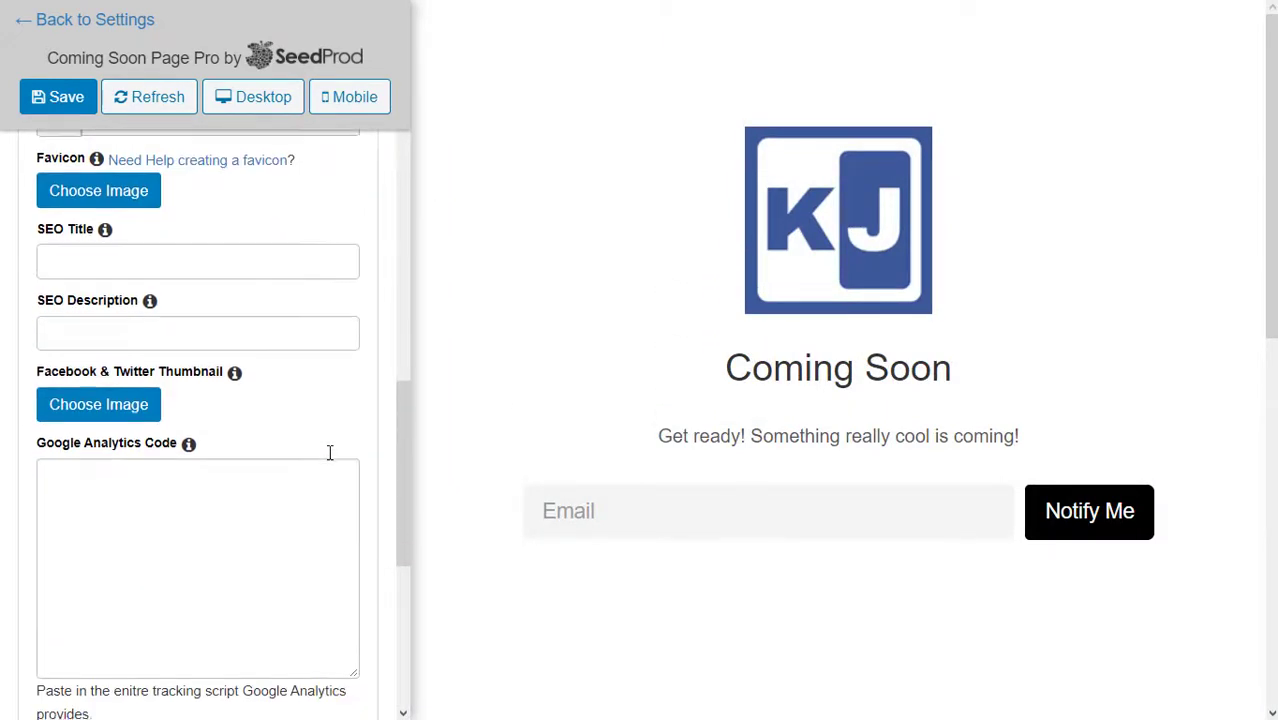
click(150, 320)
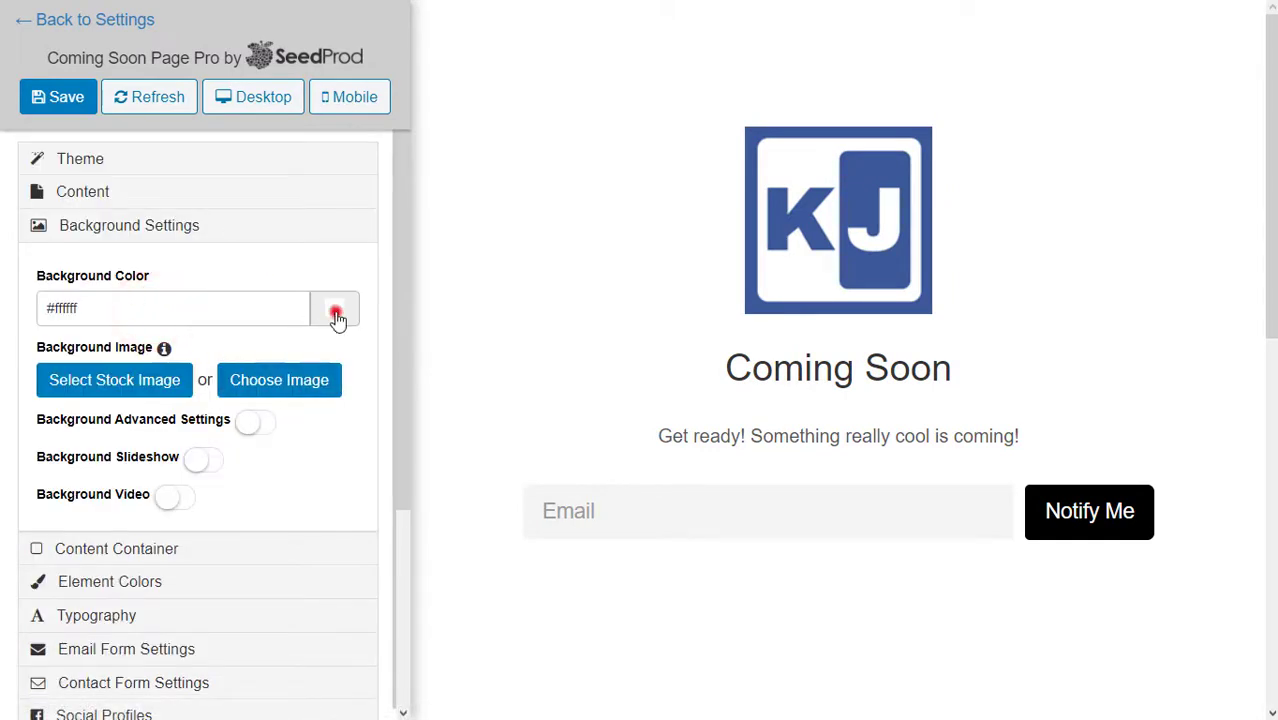
Give the page background the light grey colour #e1e1e1.
click(336, 316)
drag(200, 366, 141, 346)
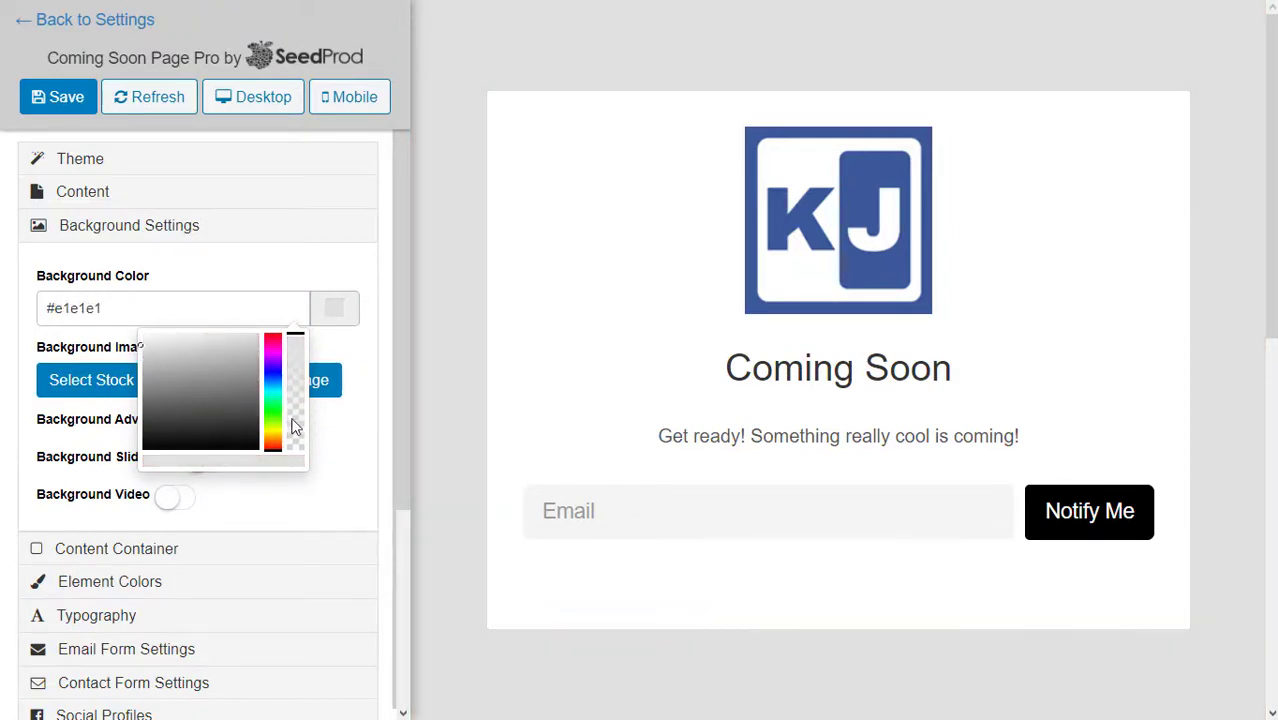
click(348, 482)
Round the Content Container corners to a 13px radius.
scroll(252, 475, down, 1)
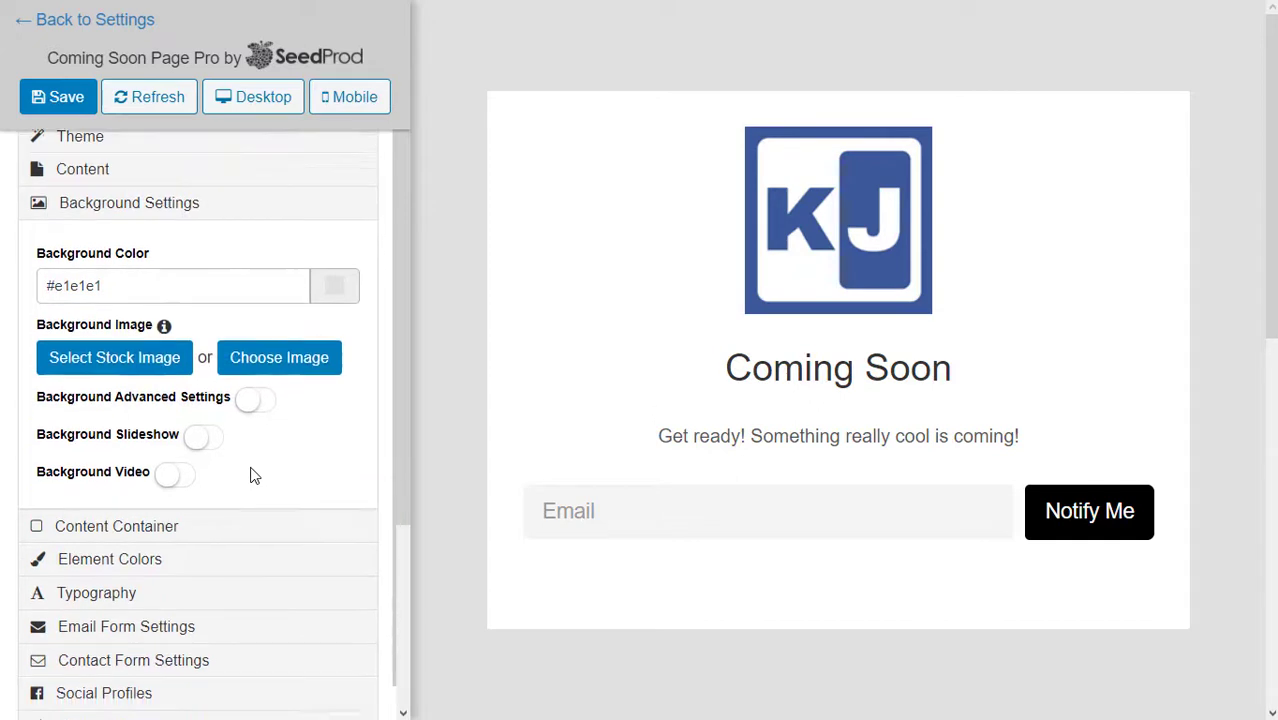
scroll(252, 475, down, 3)
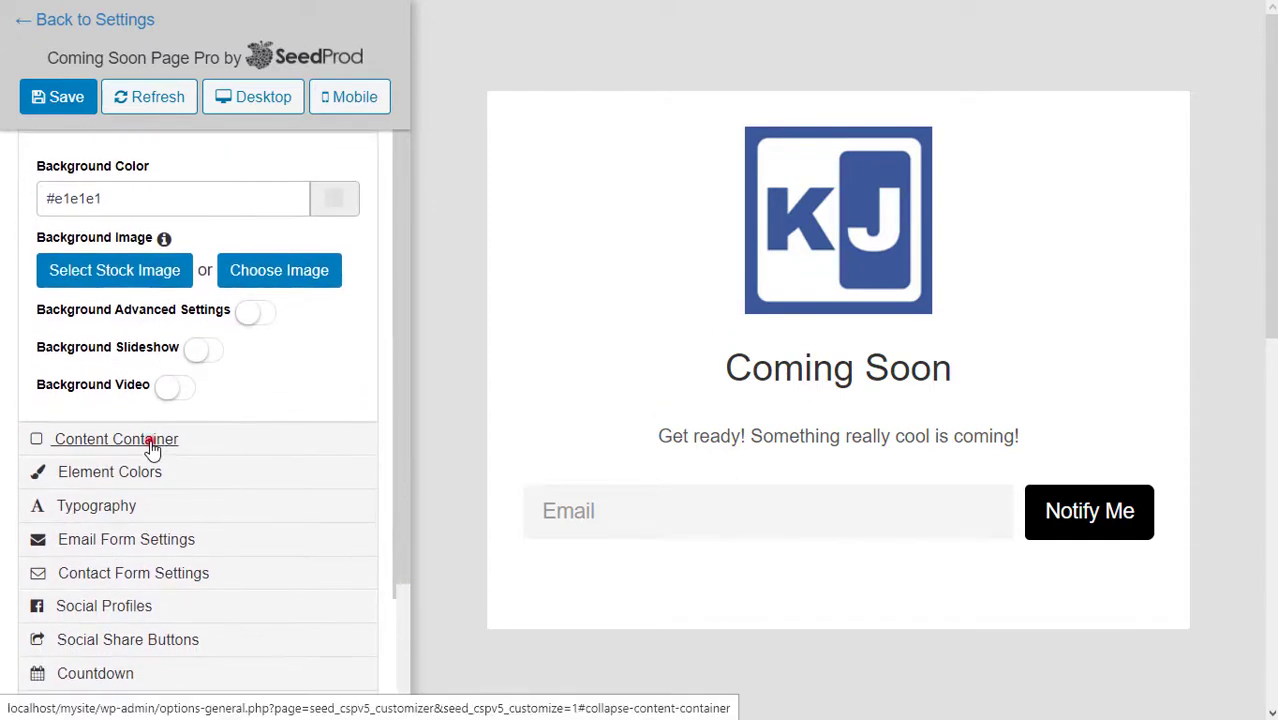
click(150, 447)
drag(48, 374, 85, 390)
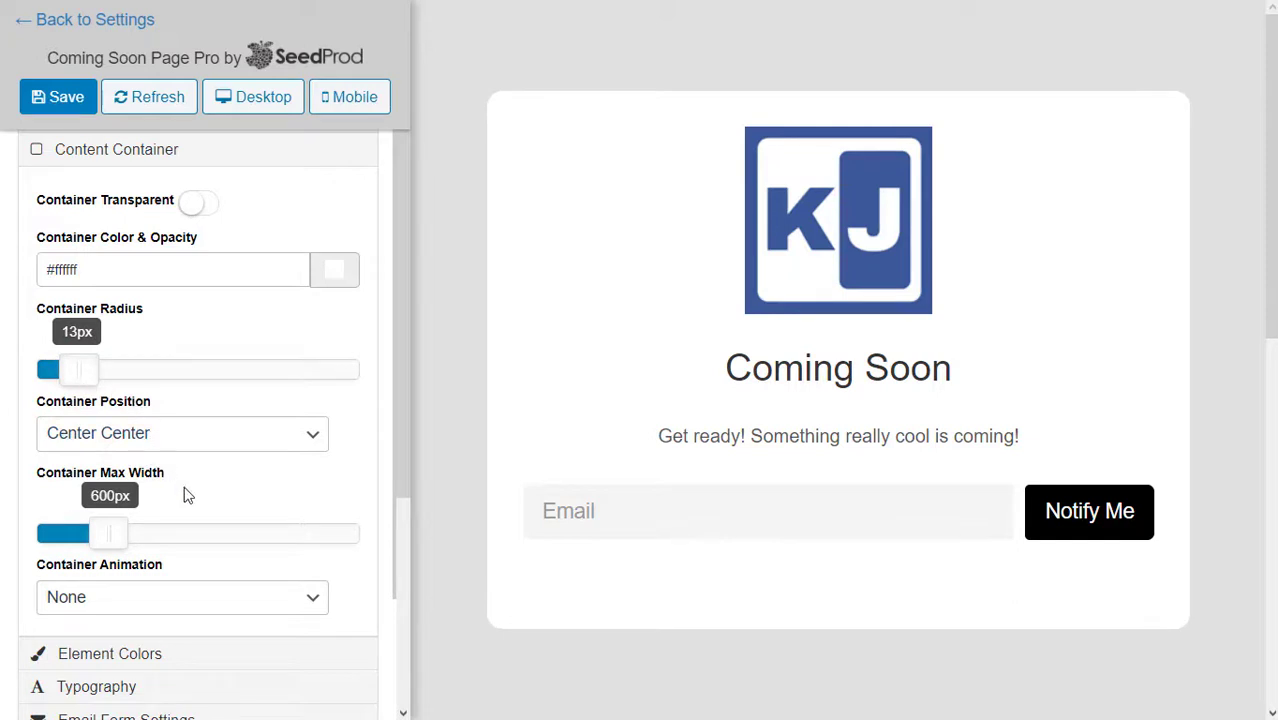
scroll(185, 495, down, 4)
click(117, 473)
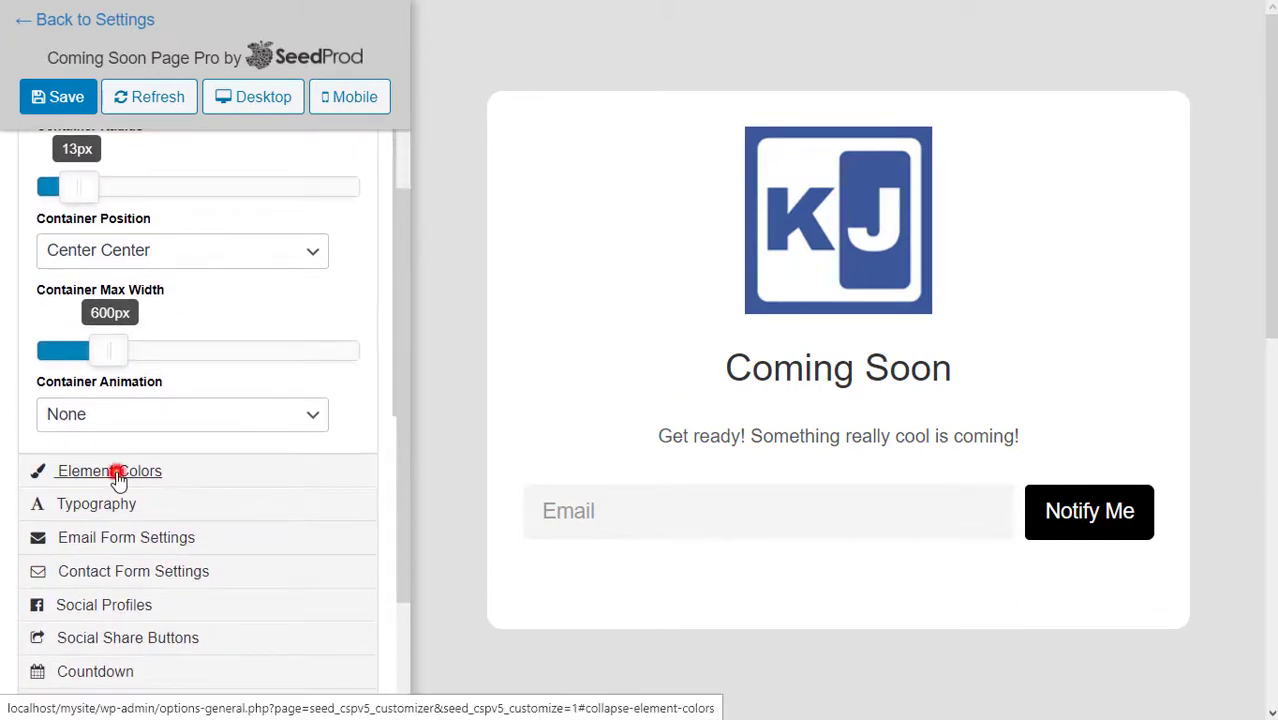
Enable a countdown ending 01/20/2021 11:29 PM with Auto Launch switched on.
scroll(191, 493, down, 3)
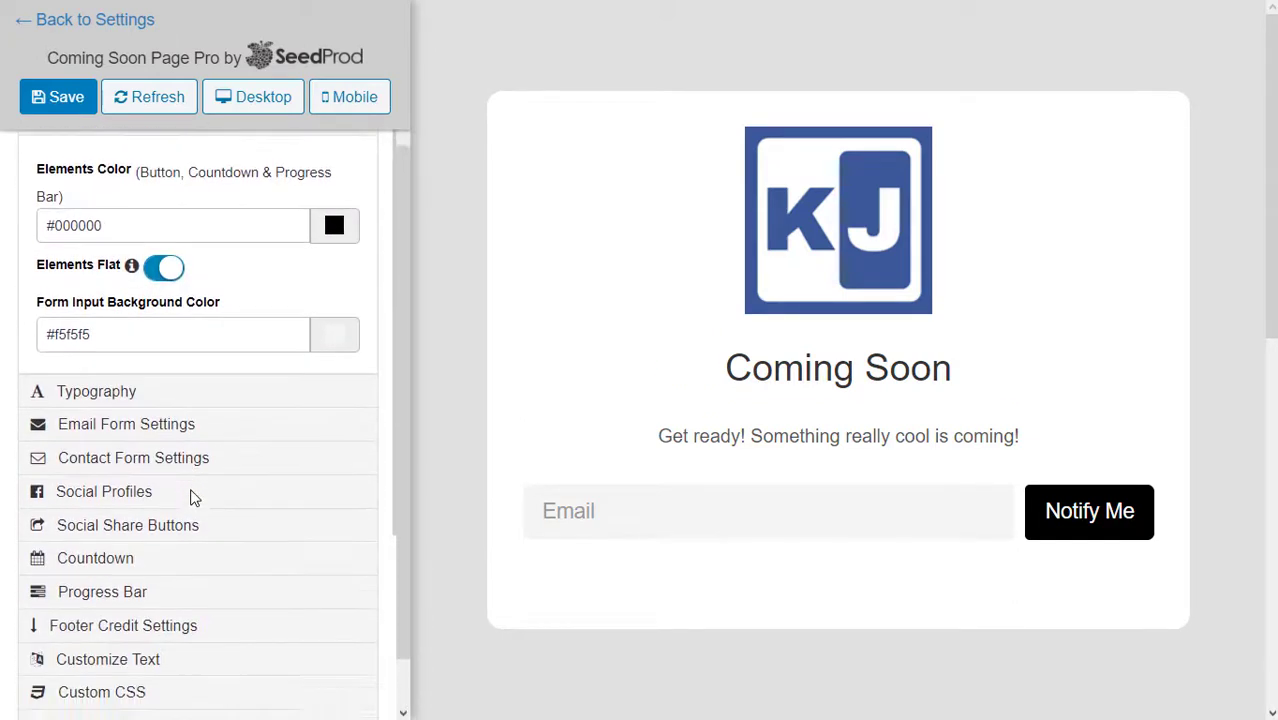
scroll(193, 498, down, 1)
click(100, 497)
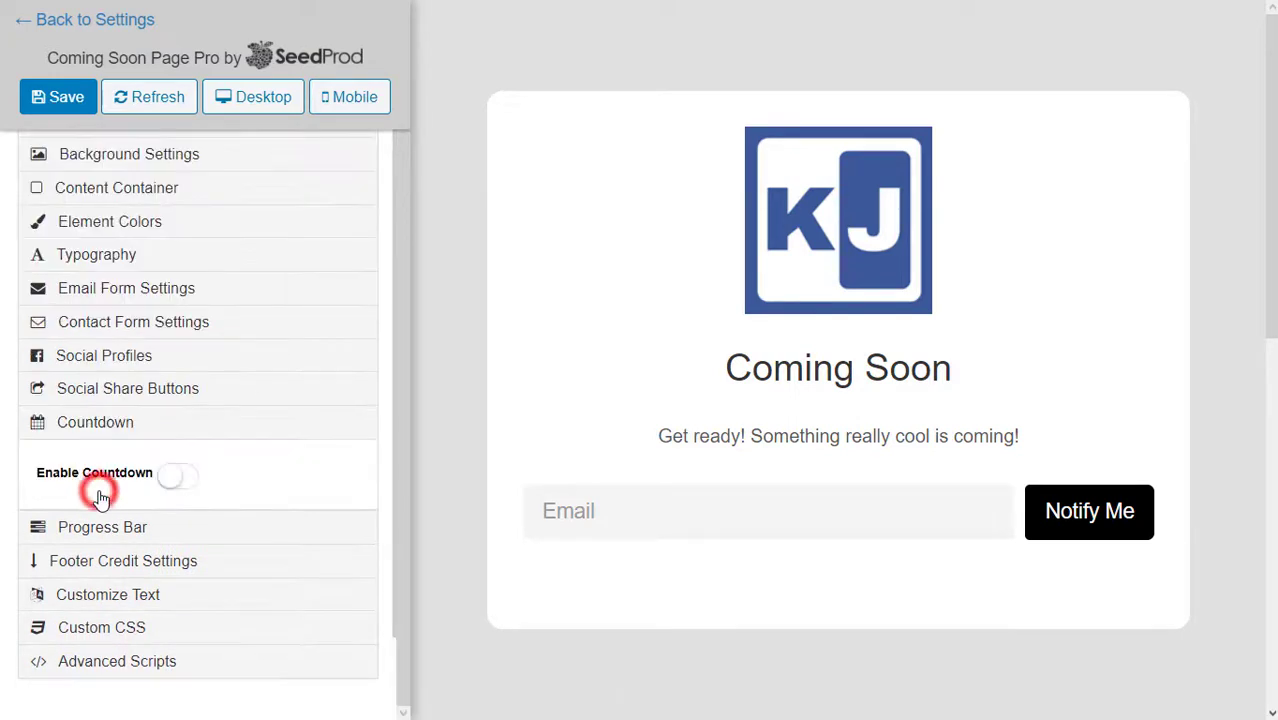
click(170, 485)
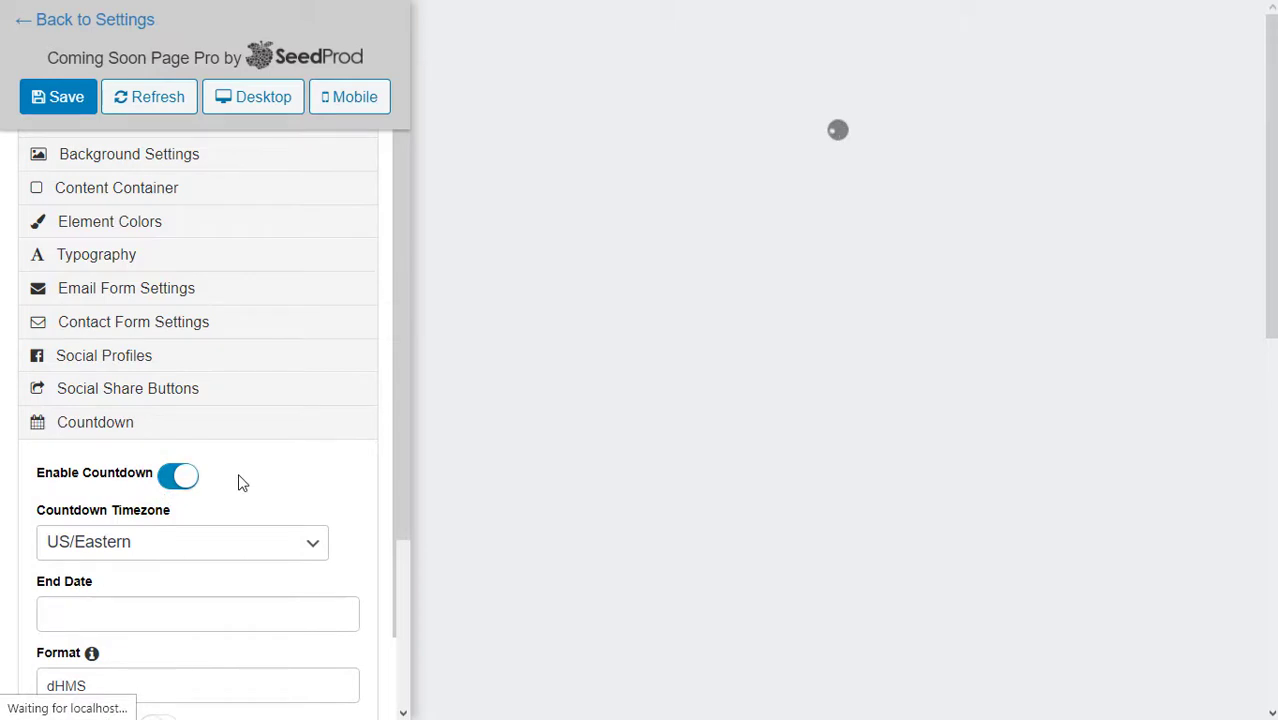
scroll(240, 483, down, 2)
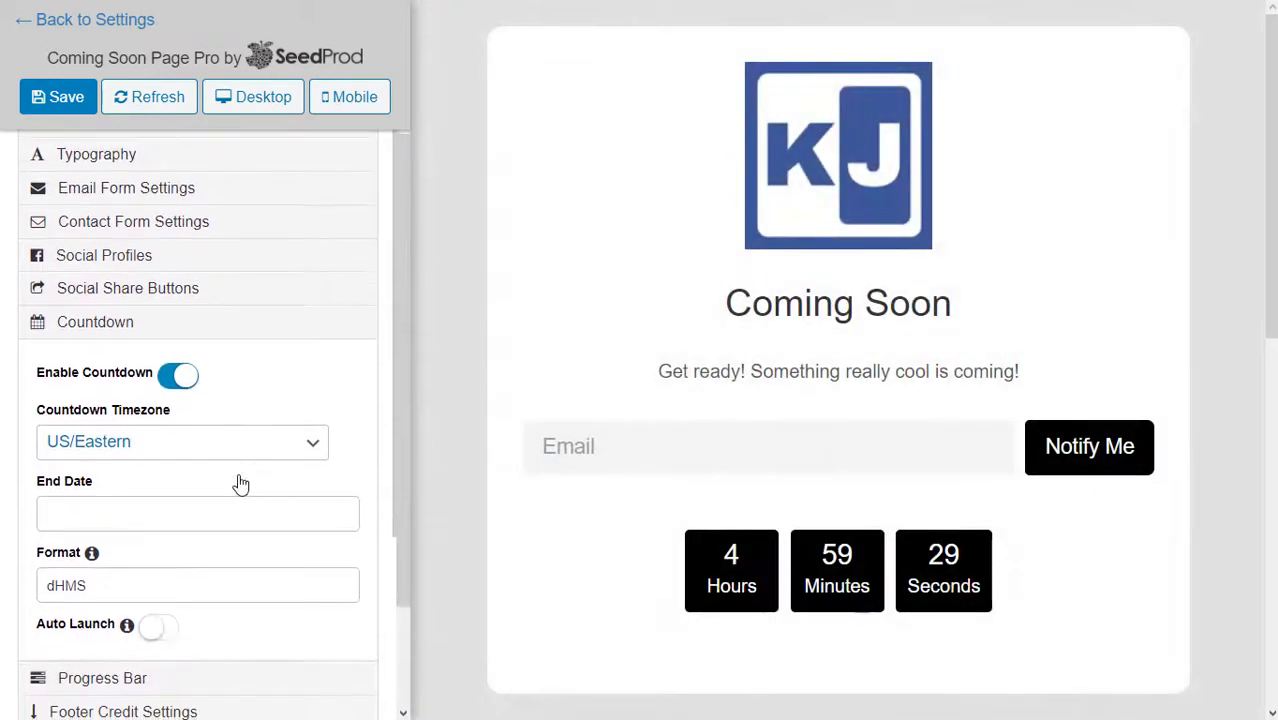
click(137, 490)
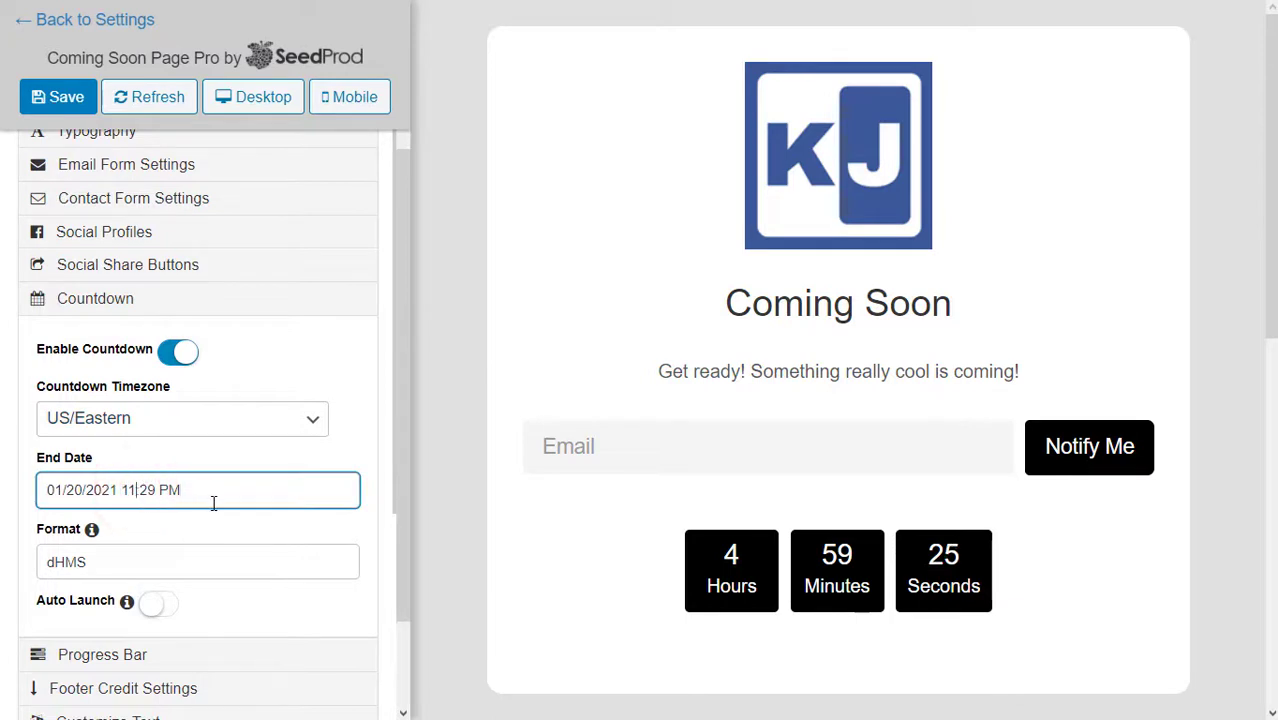
scroll(213, 500, down, 2)
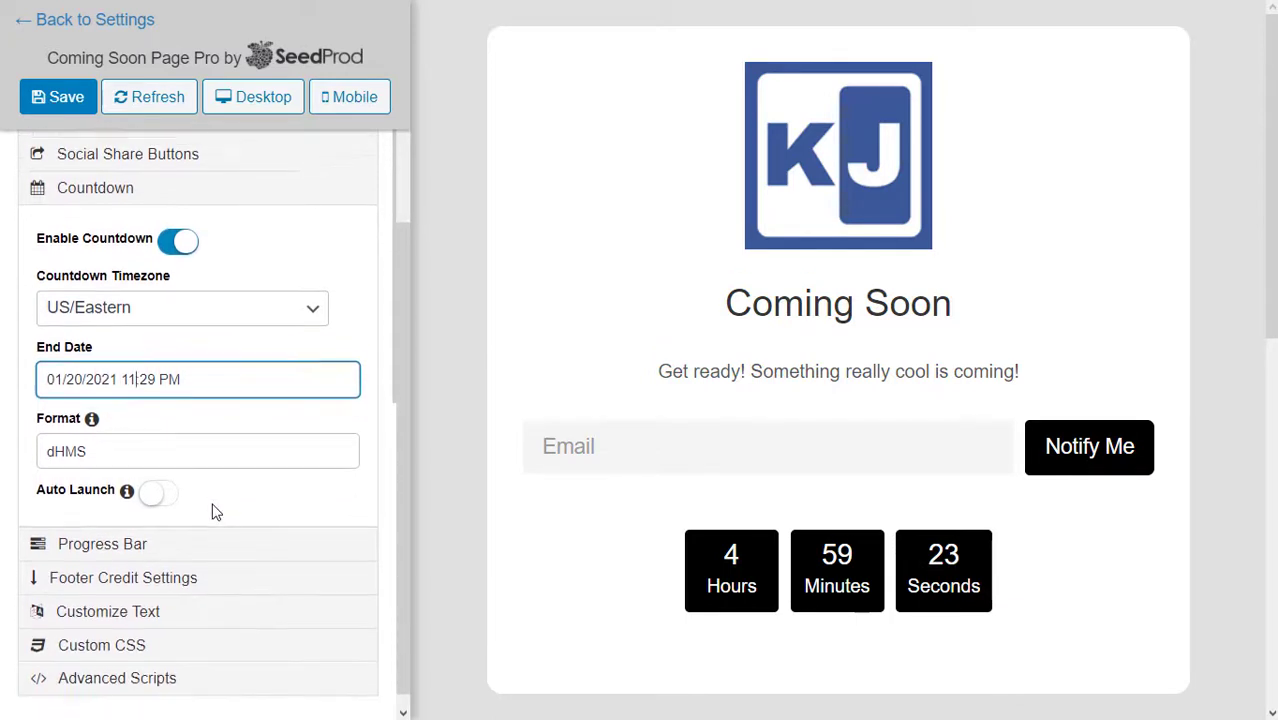
click(160, 482)
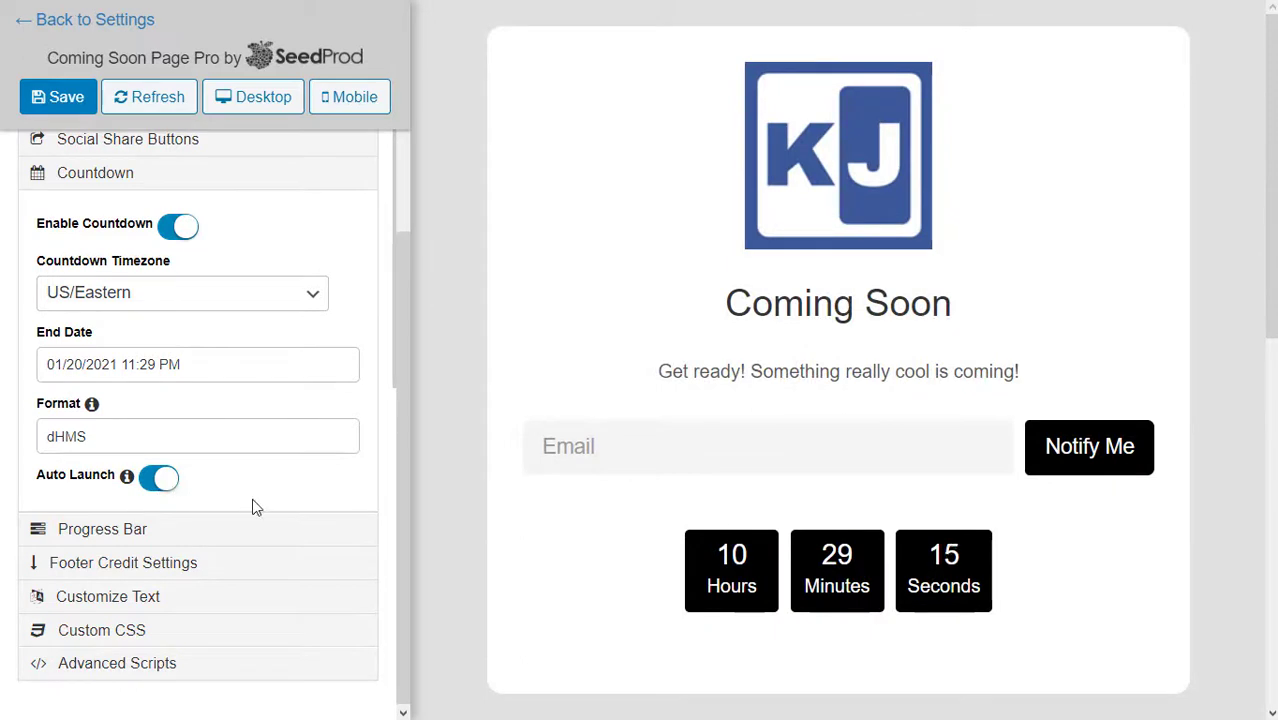
key(ctrl+minus)
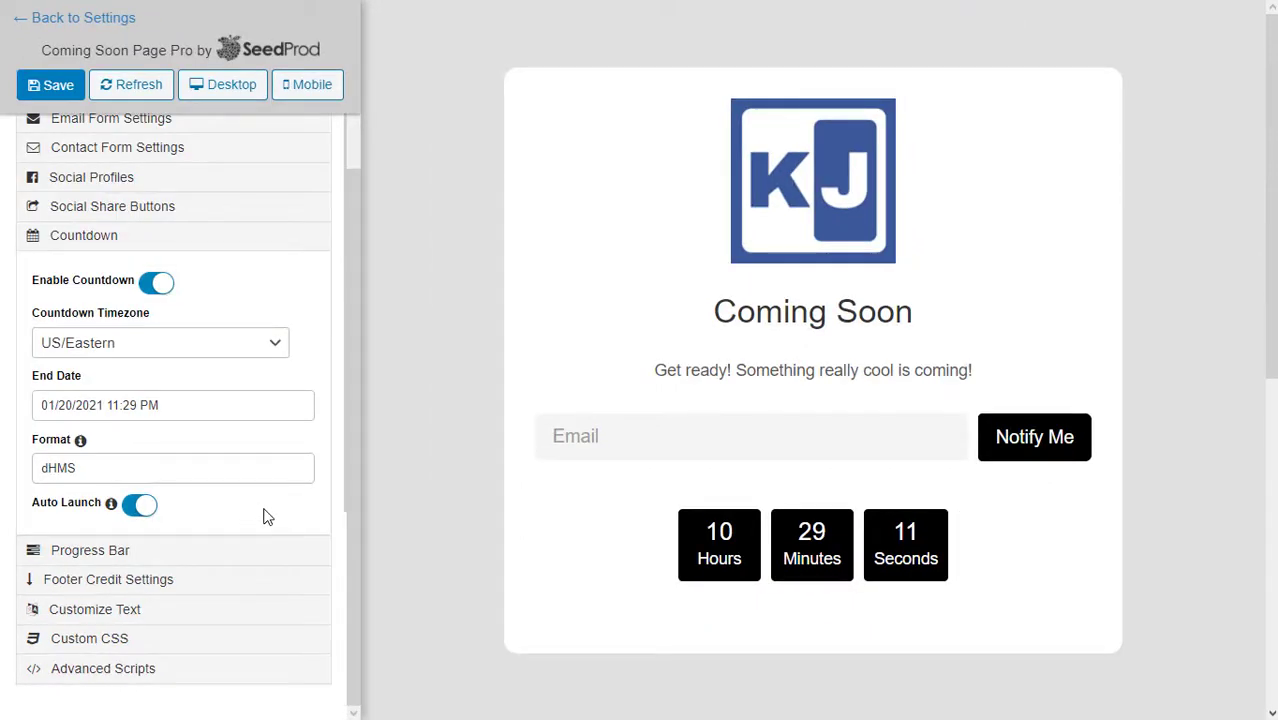
Turn on the progress bar with a start date of 01/20/2021.
click(100, 551)
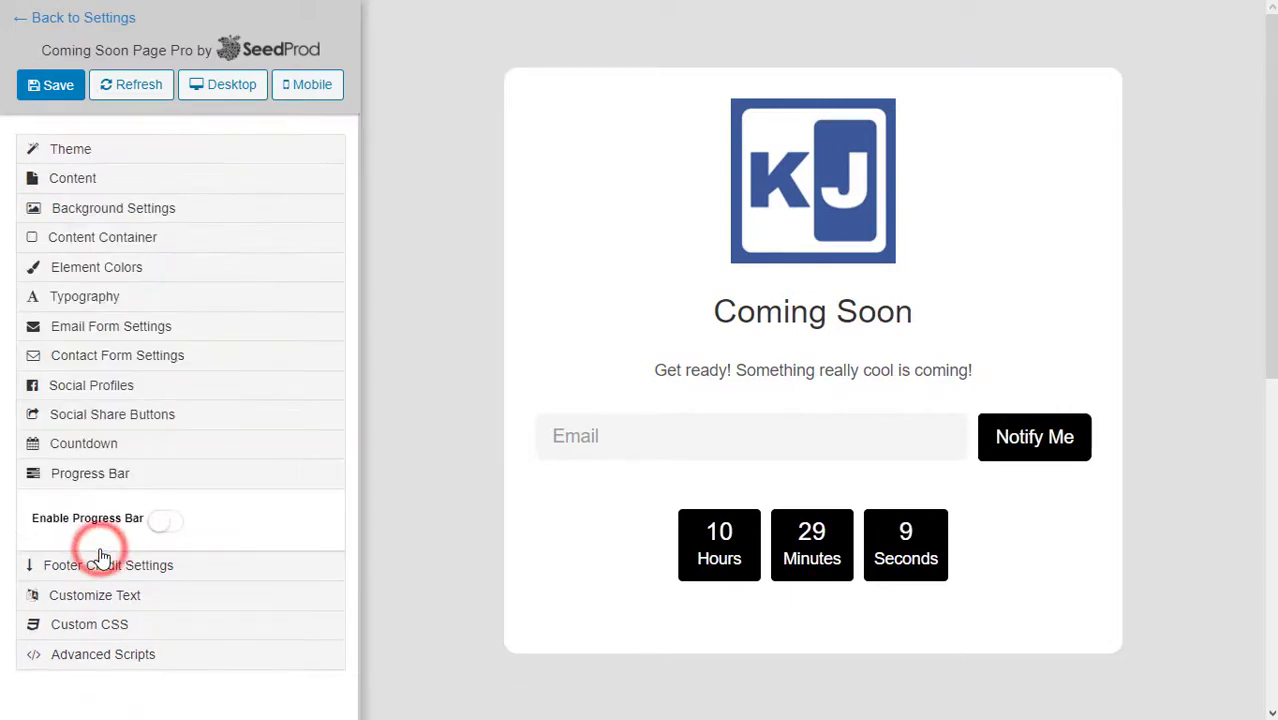
click(166, 524)
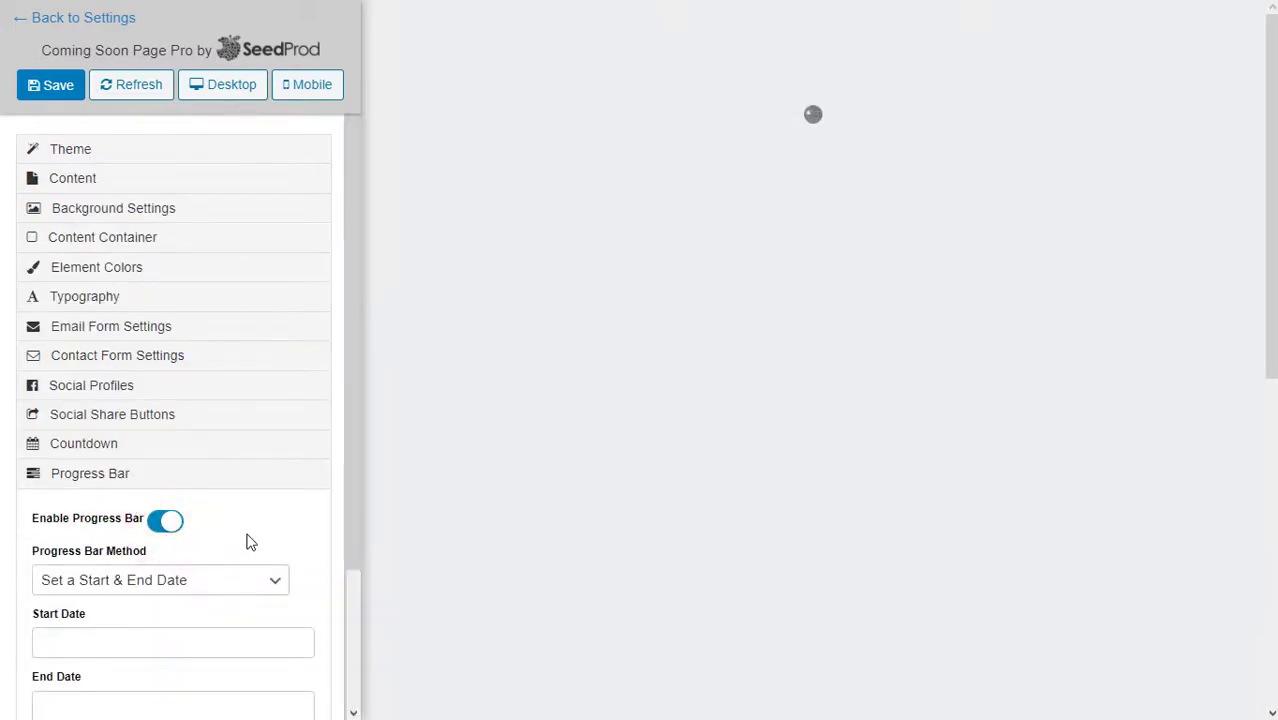
scroll(250, 542, down, 2)
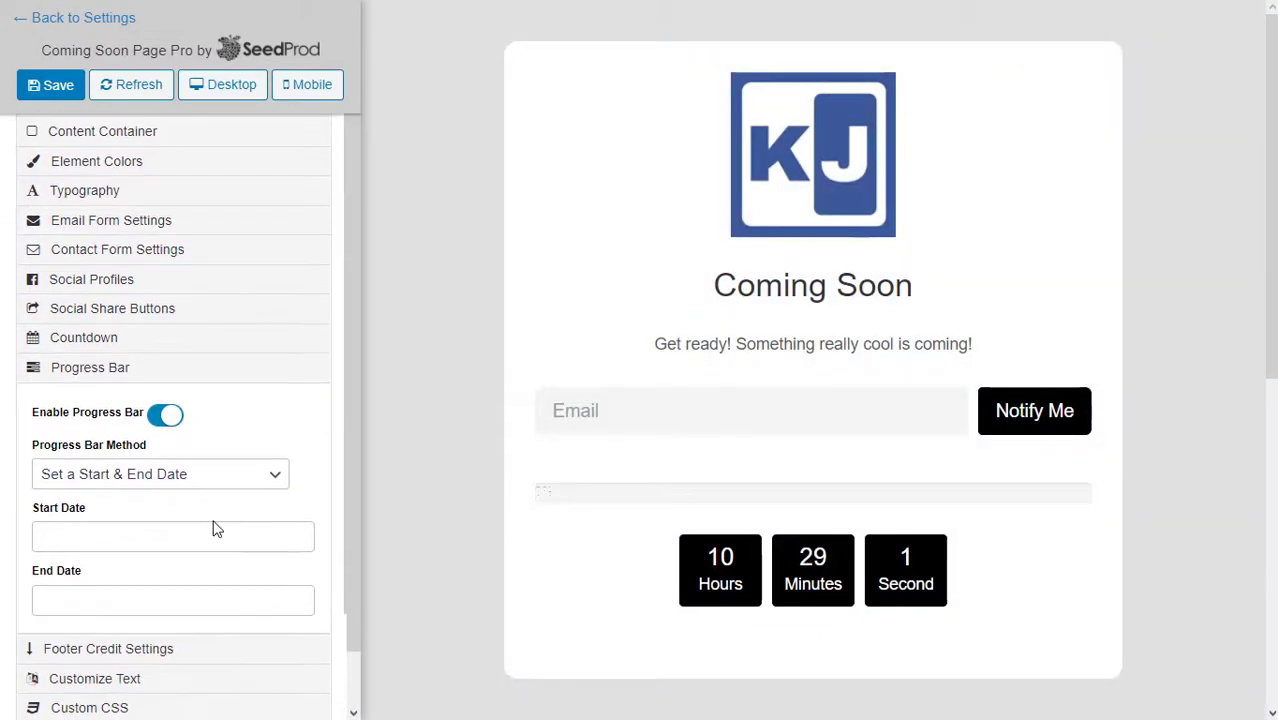
click(184, 537)
Set the progress bar end date to 01/22/2021 so it shows 38%.
scroll(185, 534, down, 1)
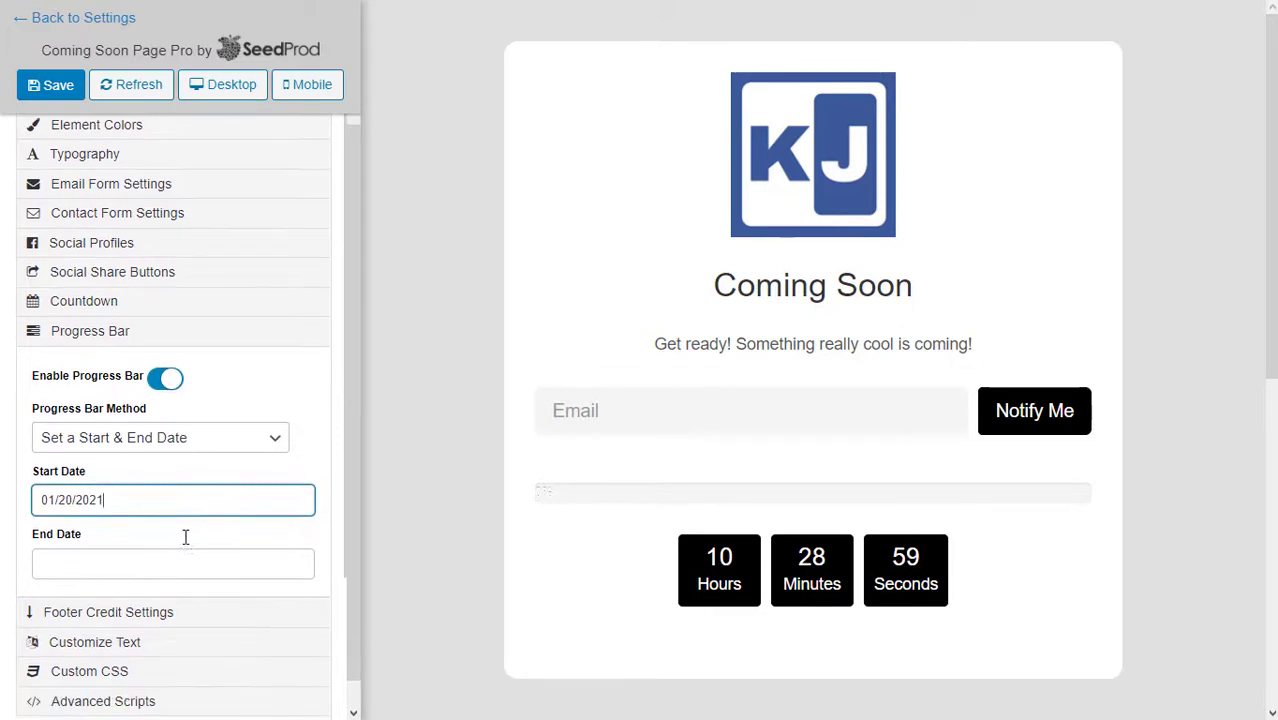
click(152, 562)
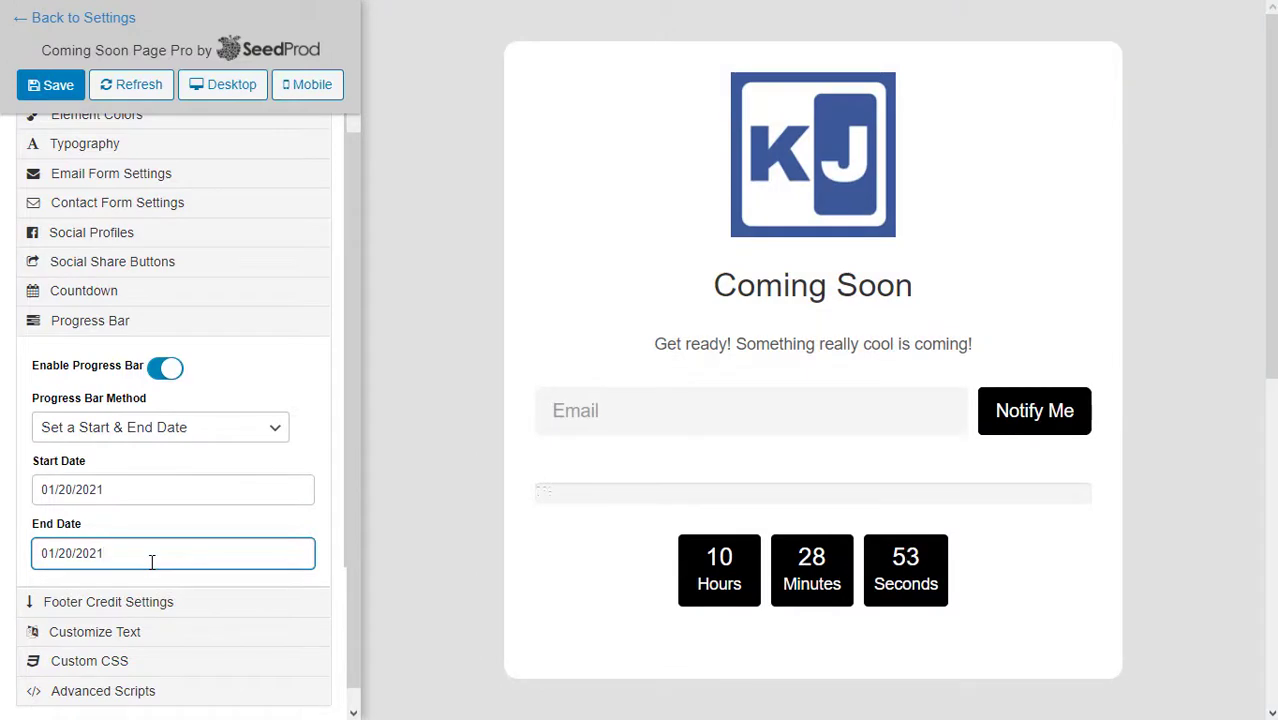
click(72, 553)
key(BackSpace)
key(BackSpace)
text(2/)
click(135, 504)
click(134, 524)
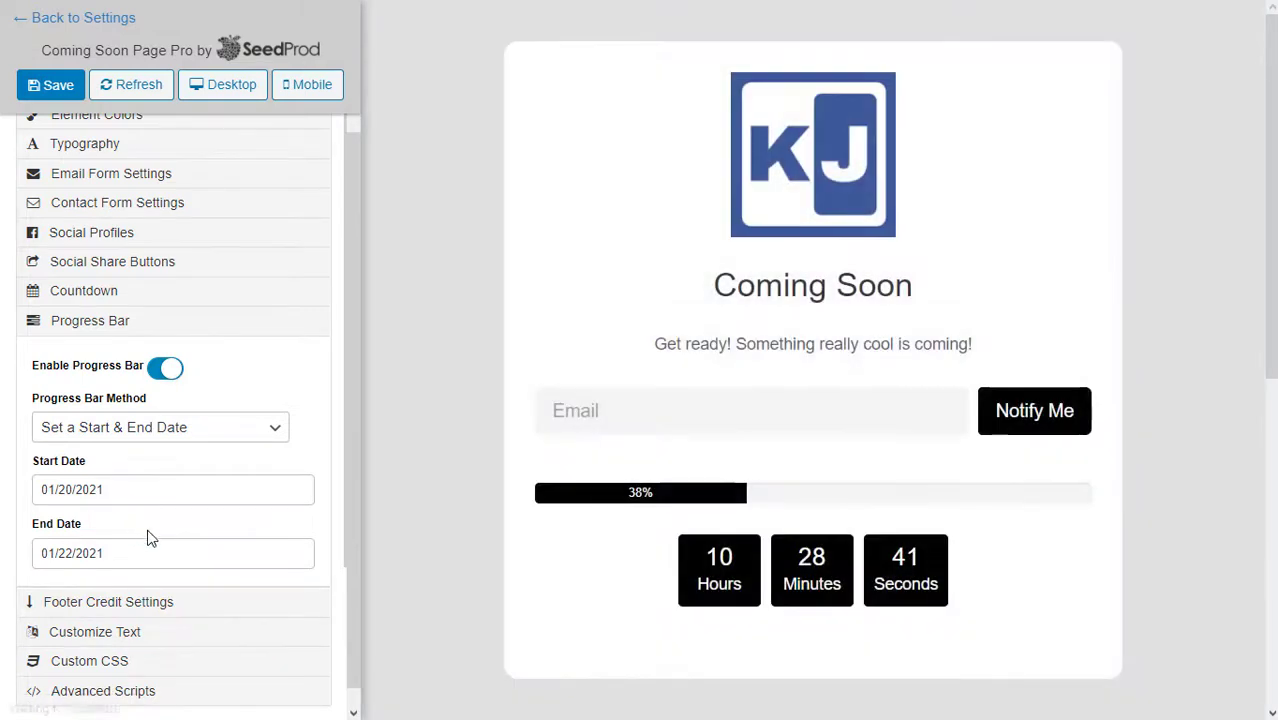
scroll(160, 540, down, 1)
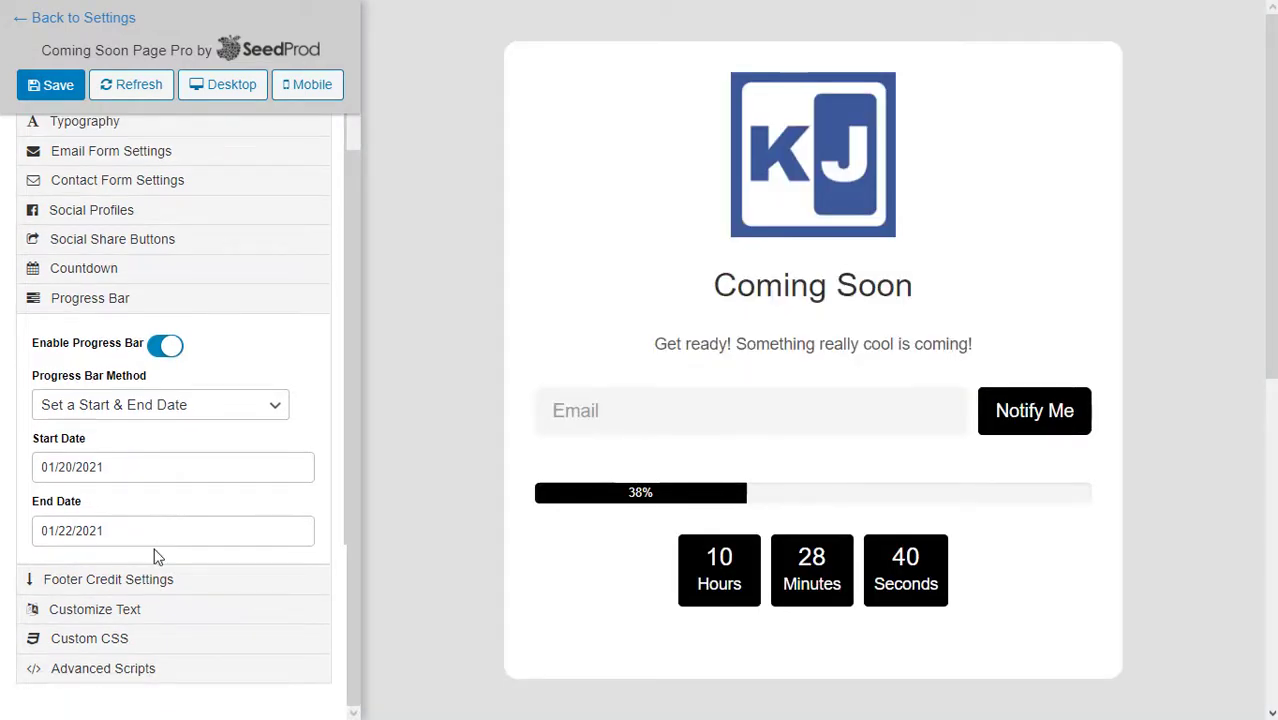
click(126, 589)
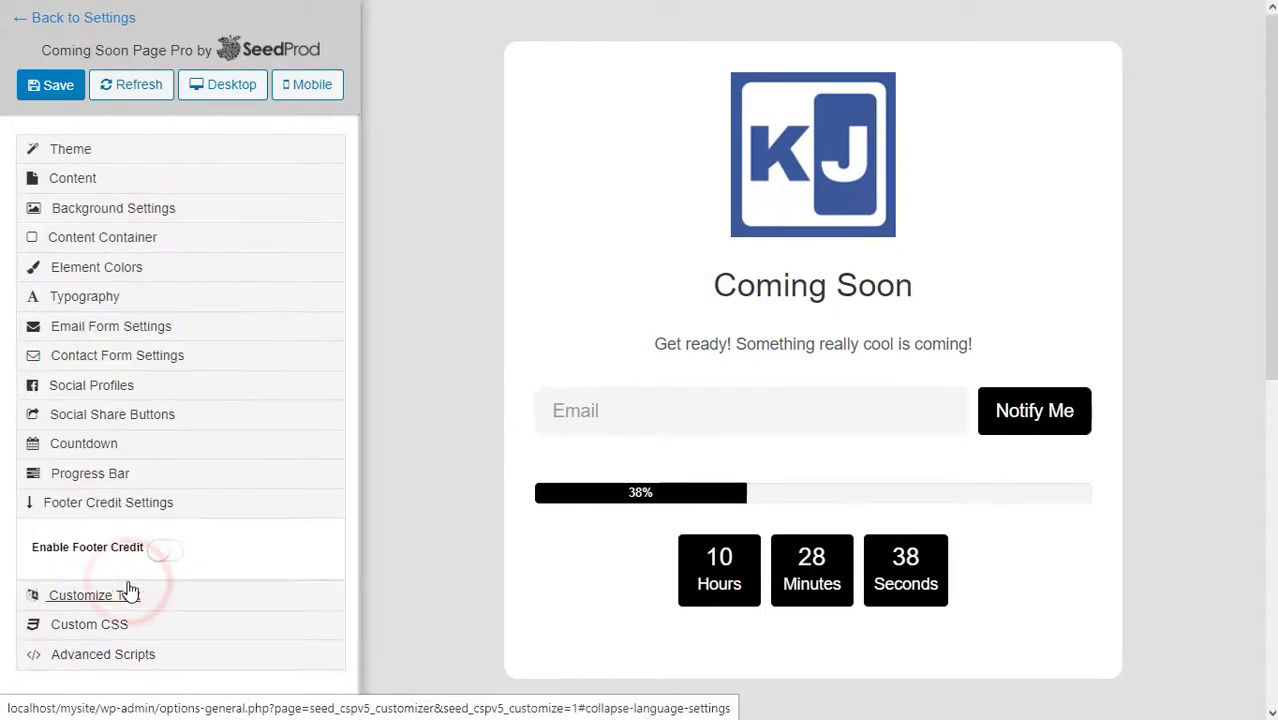
Turn on a custom-text copyright footer credit floated to the right.
click(163, 553)
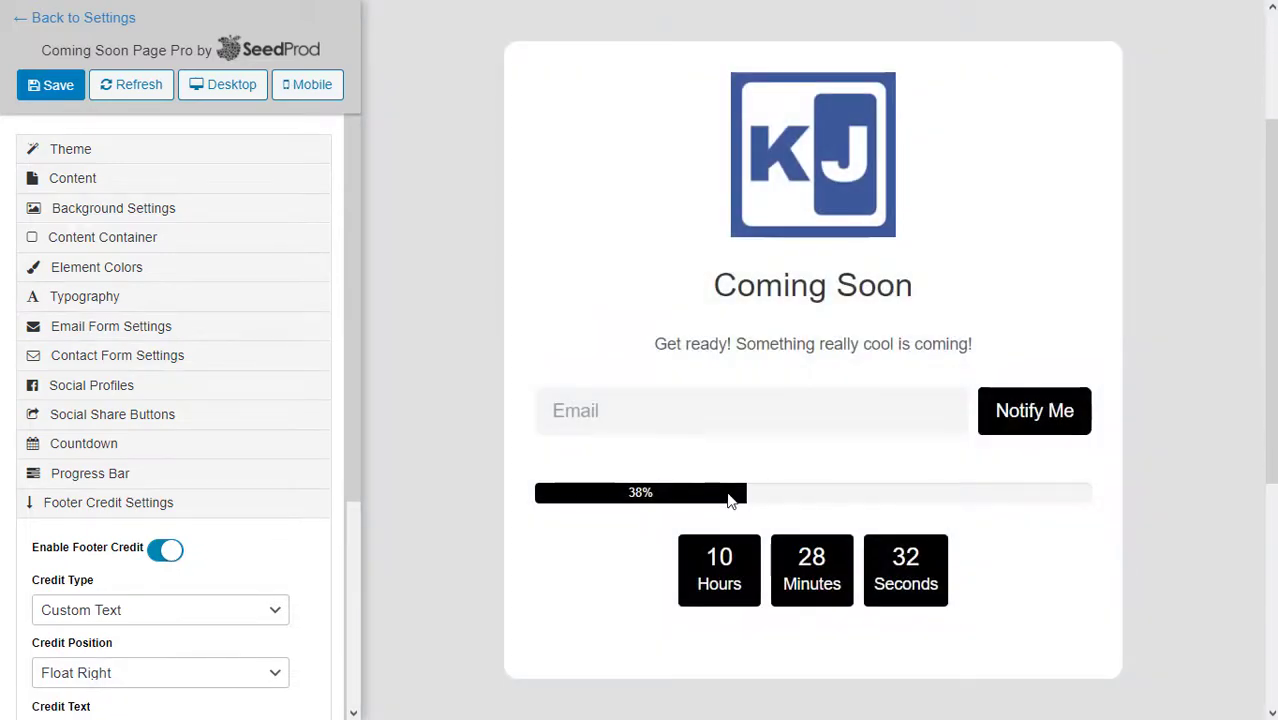
scroll(729, 500, down, 4)
scroll(729, 500, up, 4)
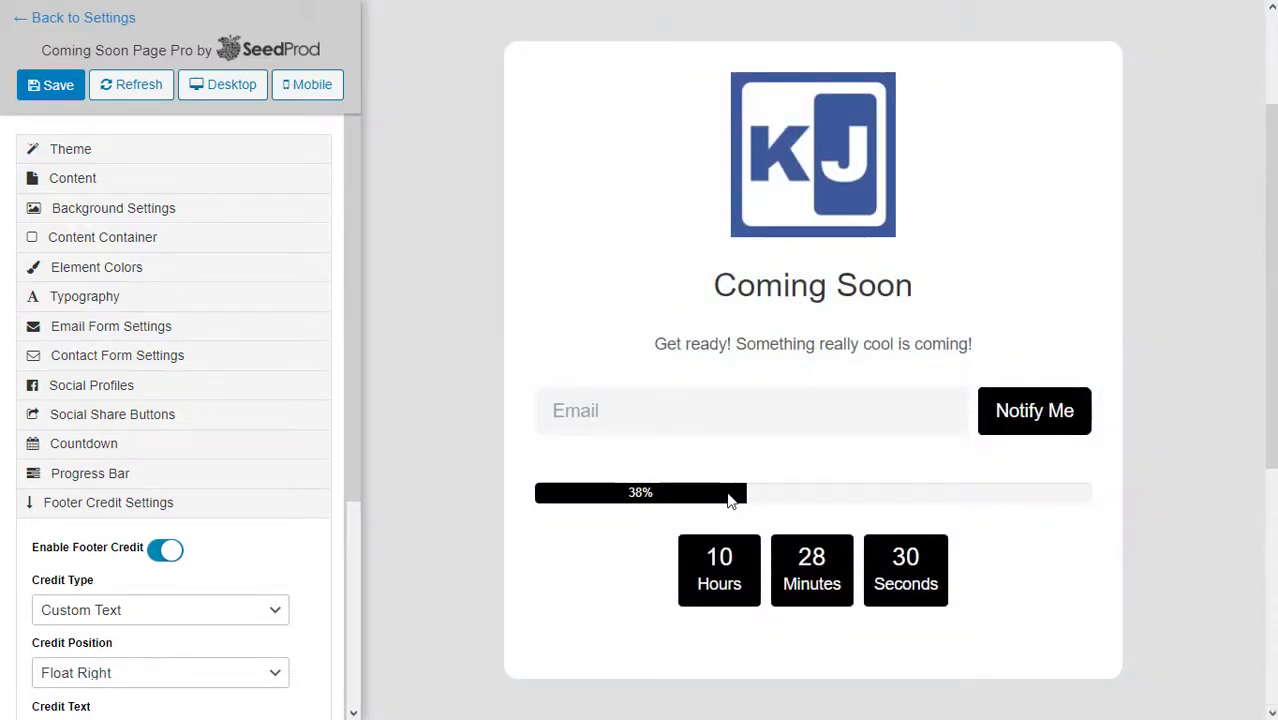
scroll(310, 558, down, 5)
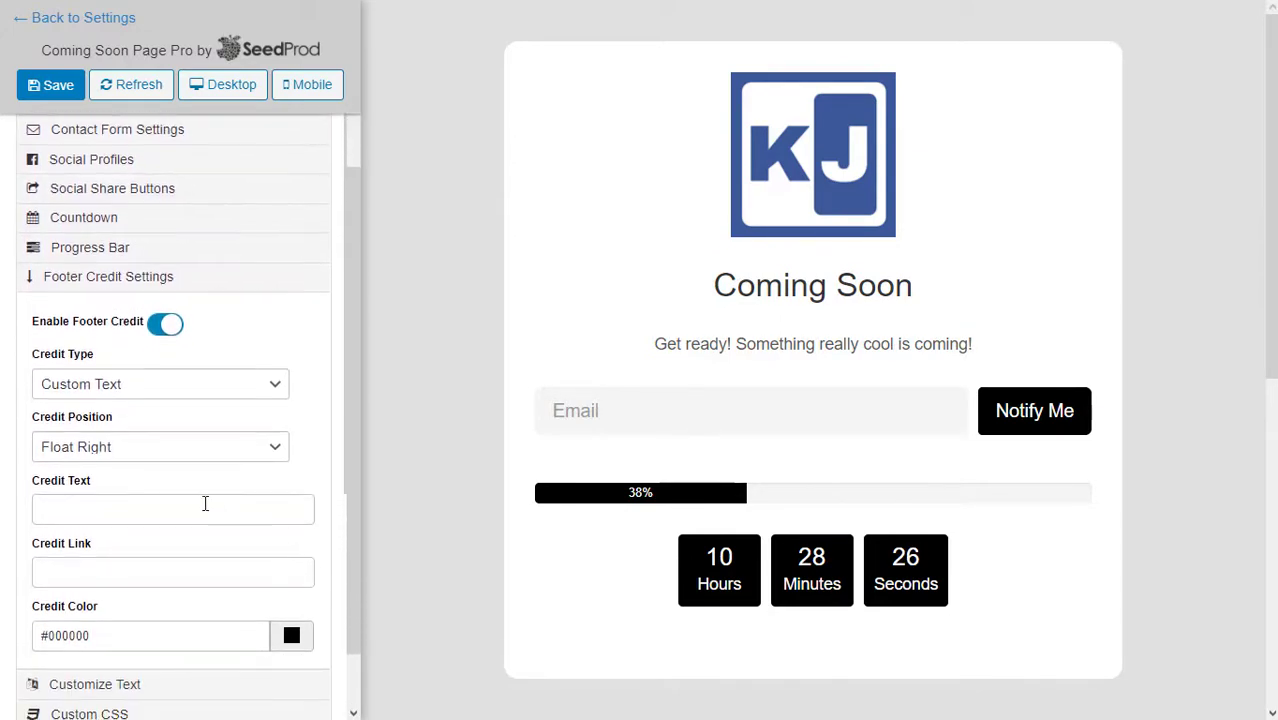
click(205, 503)
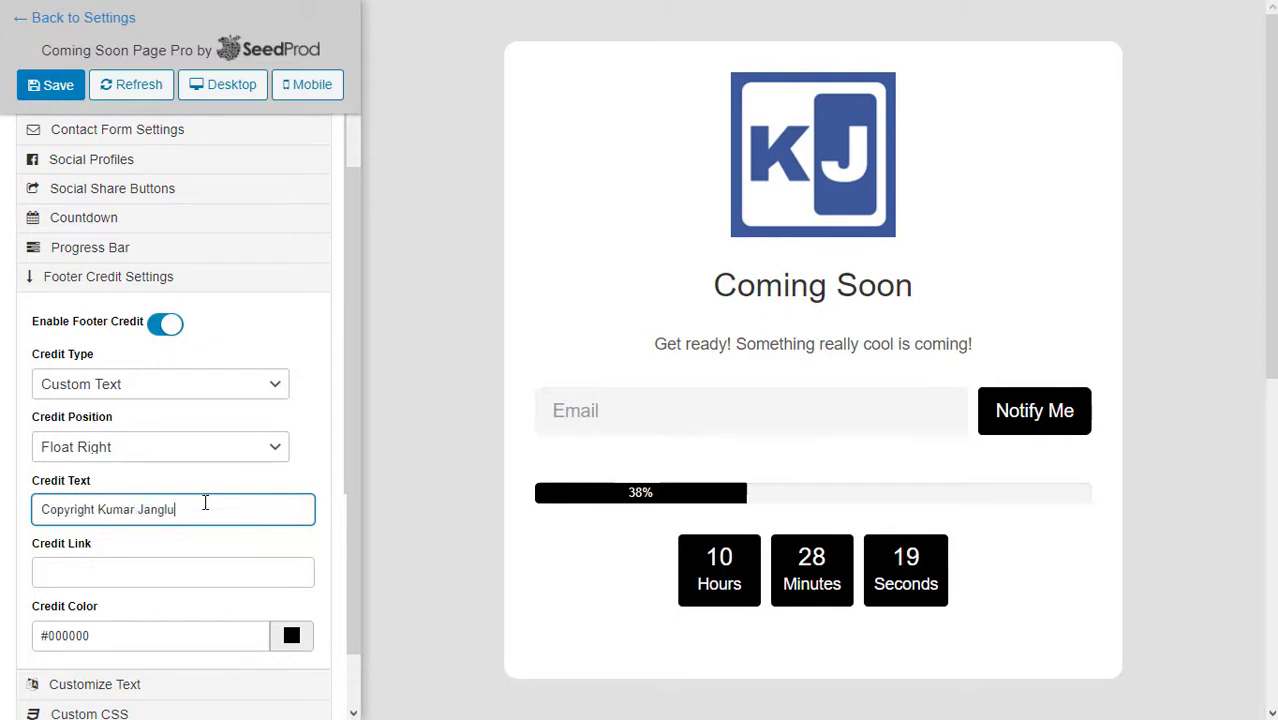
click(288, 481)
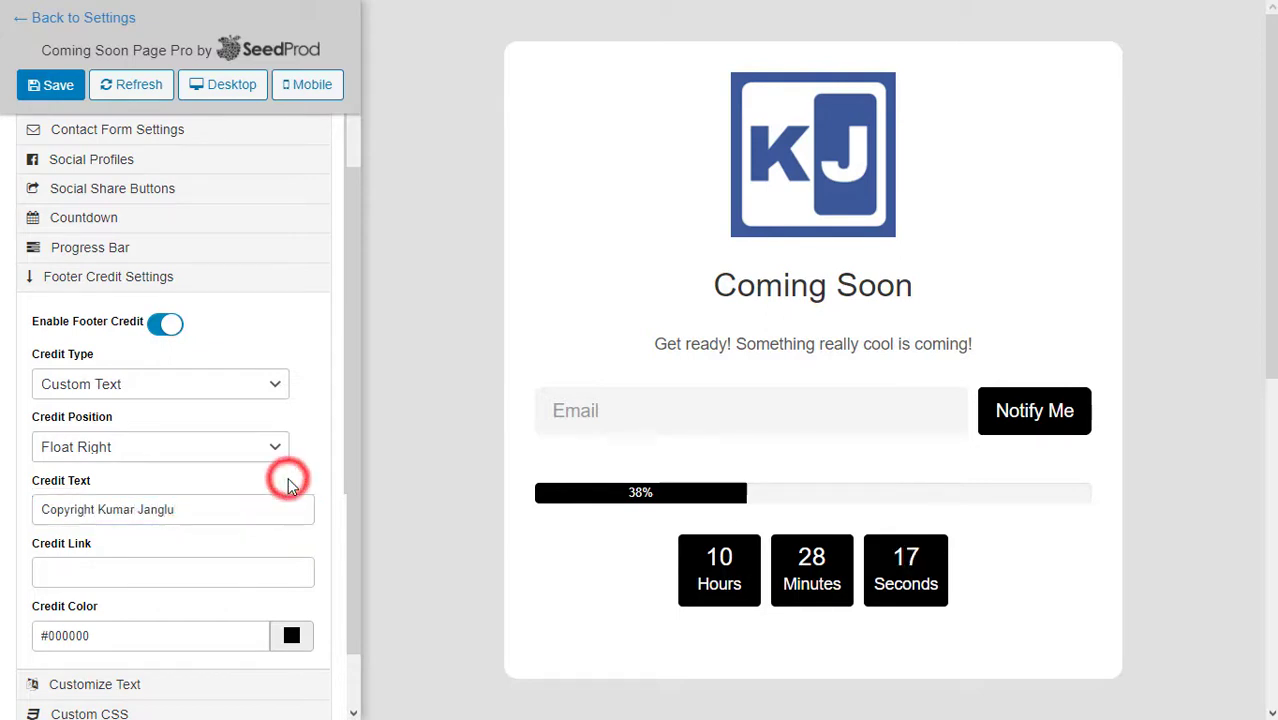
Save the Coming Soon page in the SeedProd editor.
scroll(288, 474, down, 1)
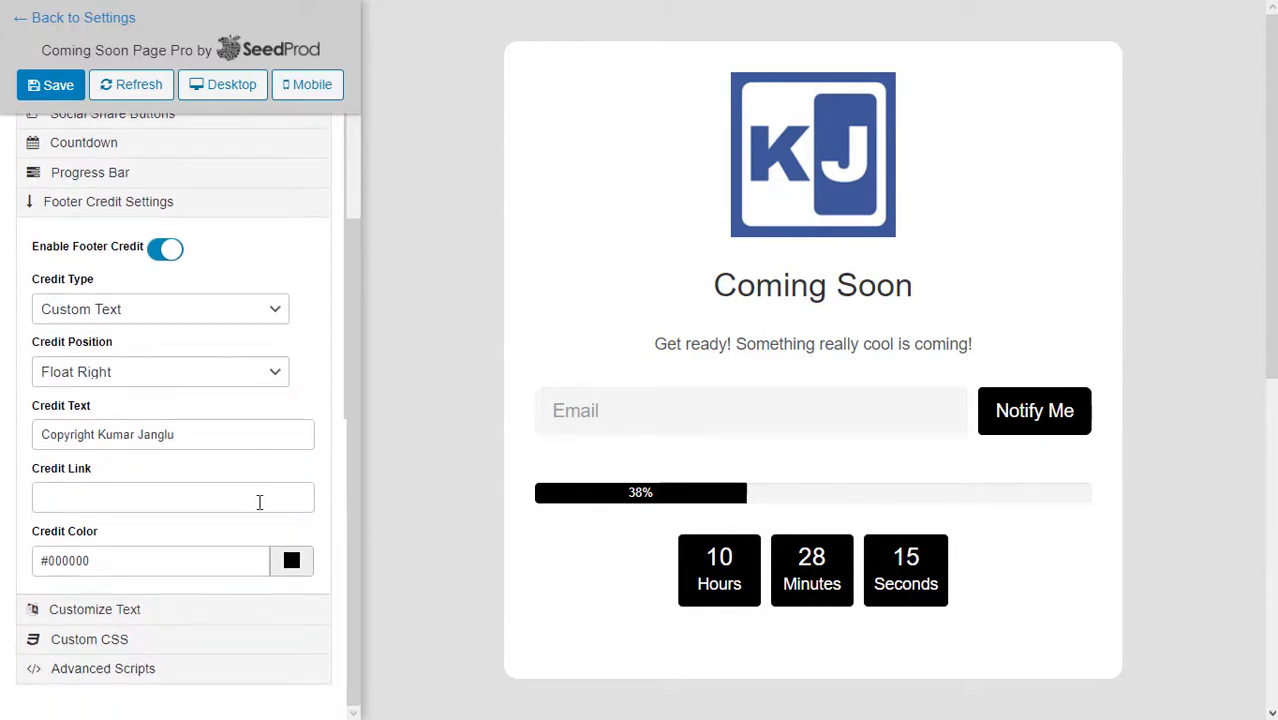
scroll(137, 610, up, 3)
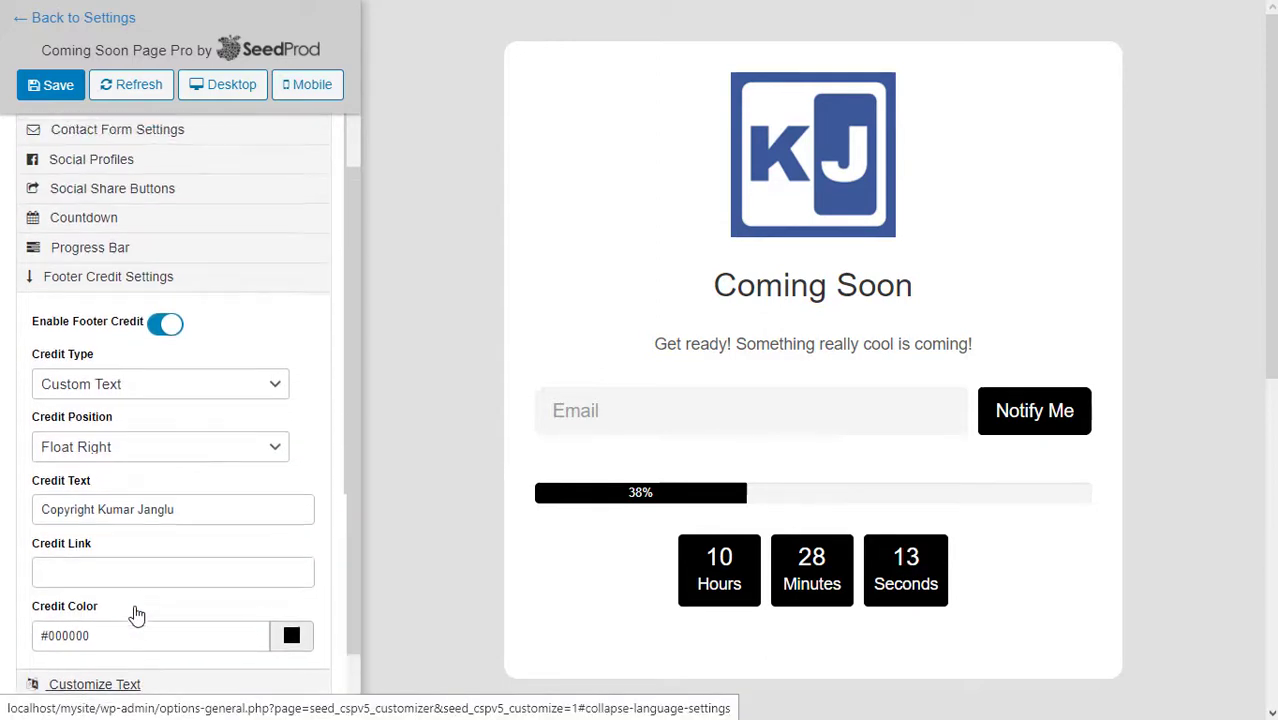
click(58, 86)
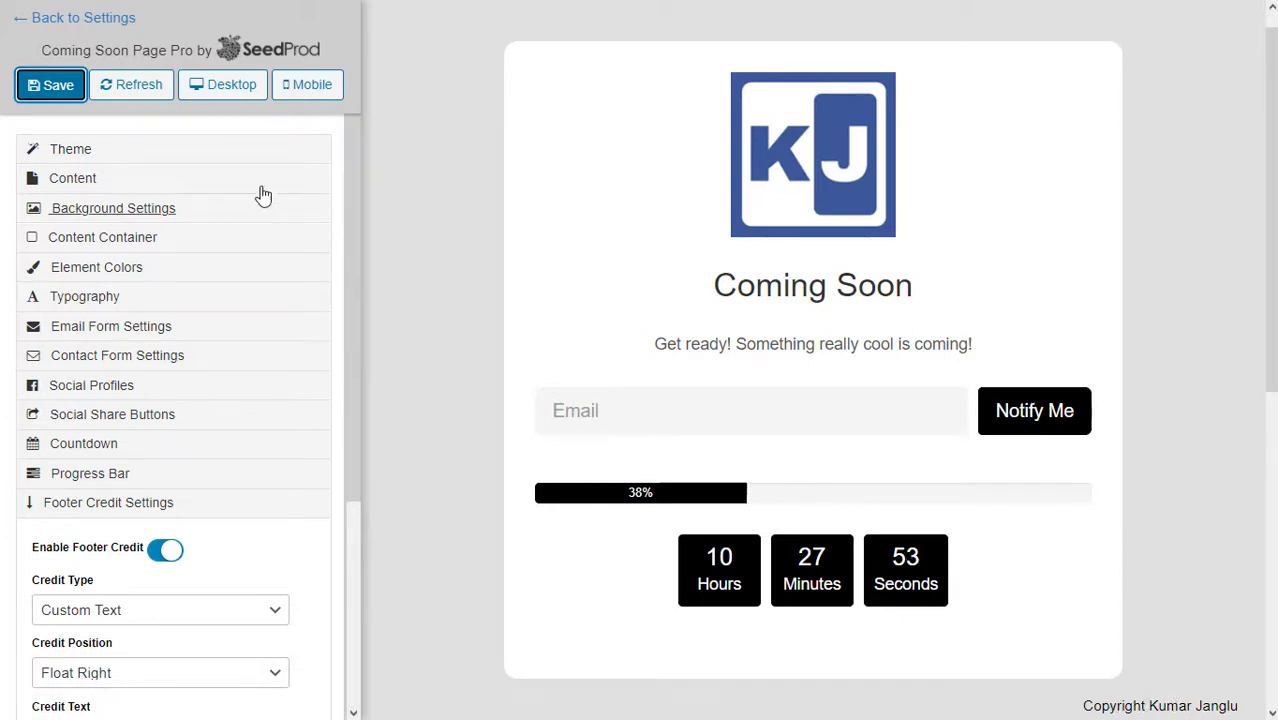
Back in SeedProd settings, save all changes, then view the live site via Visit Site.
click(40, 26)
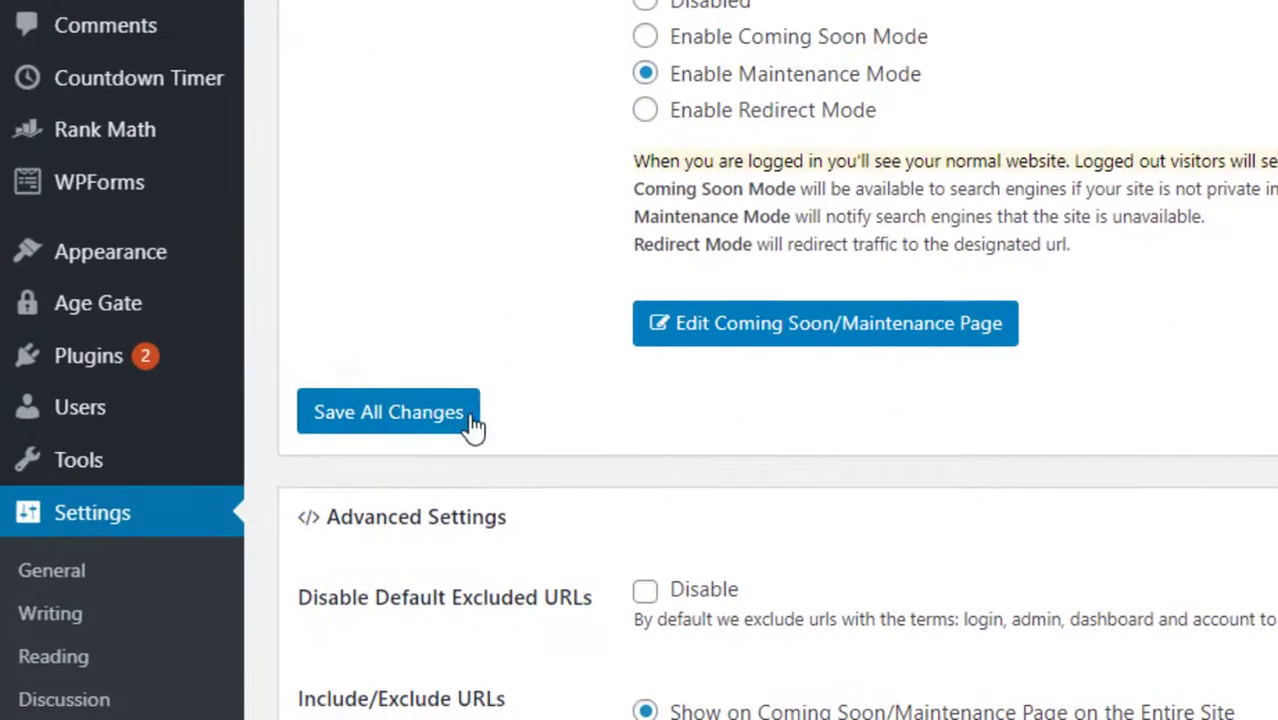
click(290, 518)
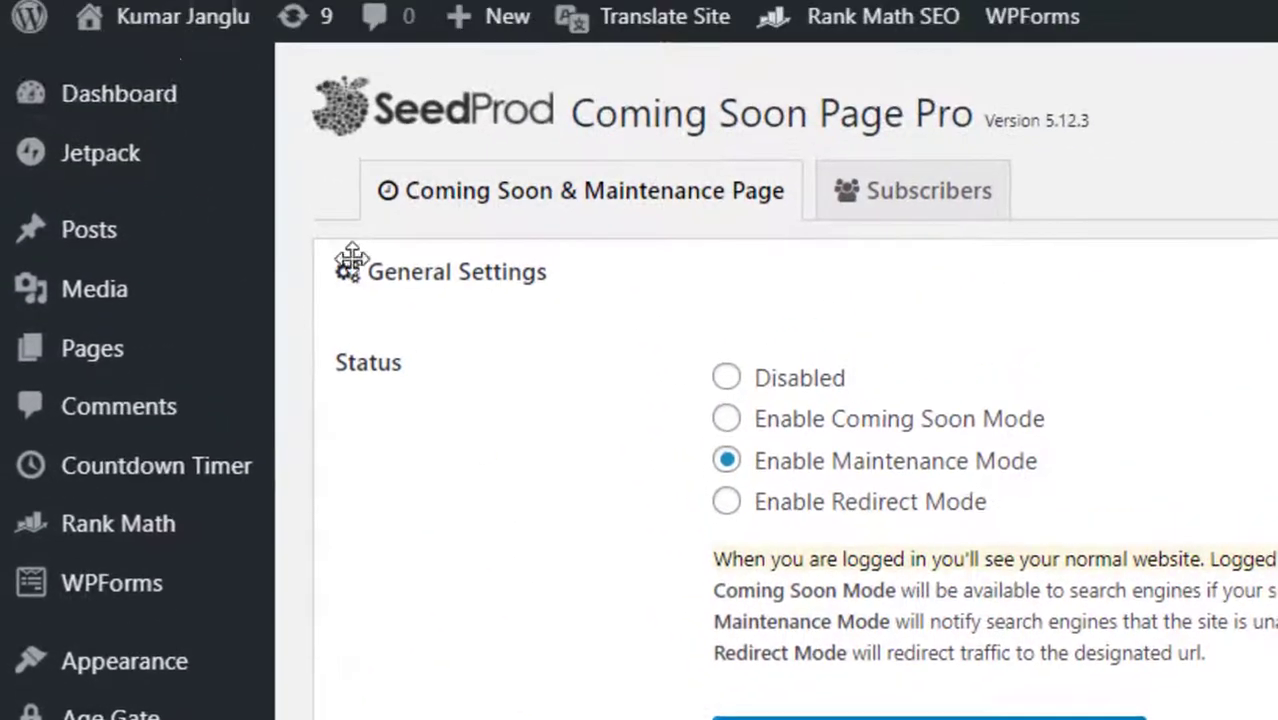
mouse_move(167, 62)
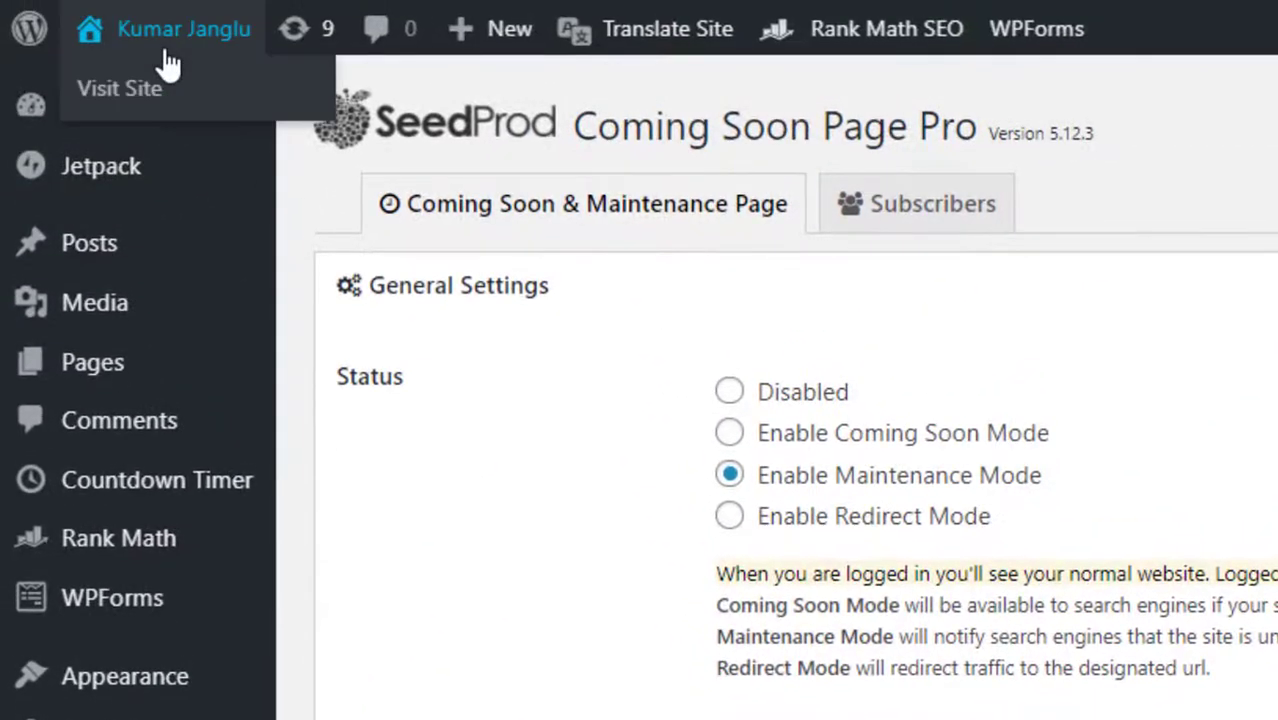
click(130, 89)
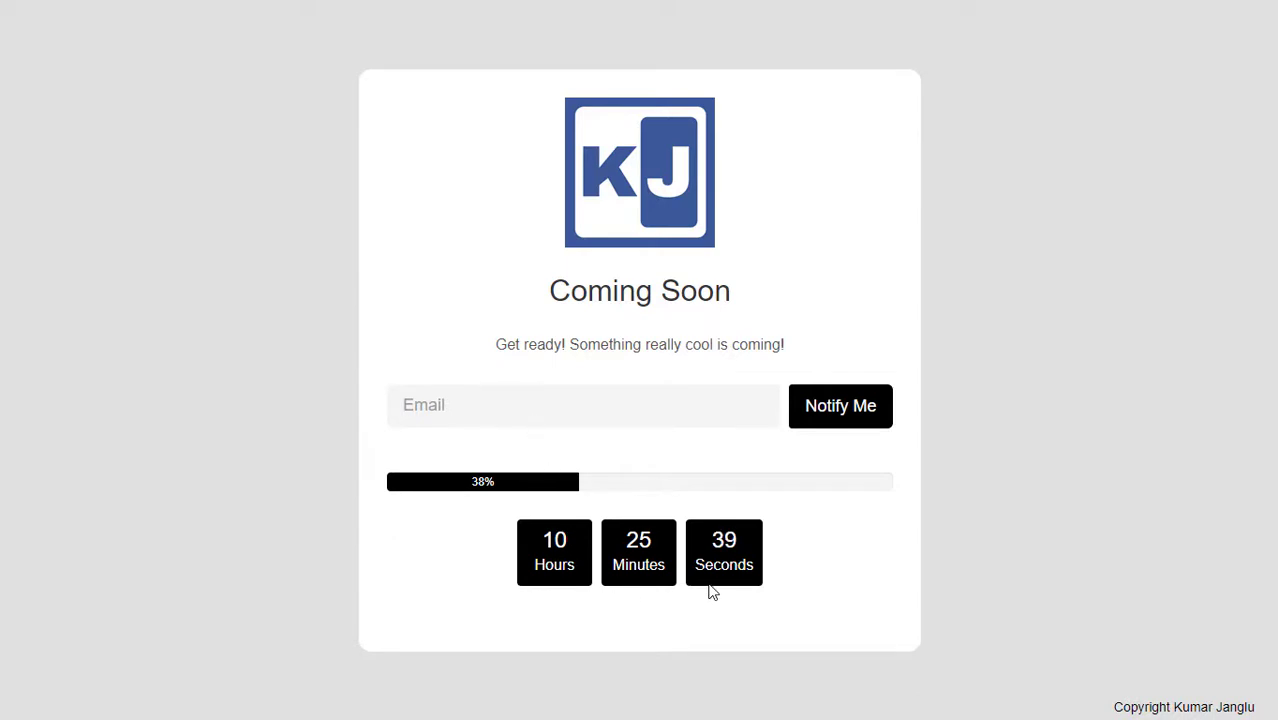
Enter an e-mail address in the Coming Soon page's form and submit it via Notify Me.
click(472, 402)
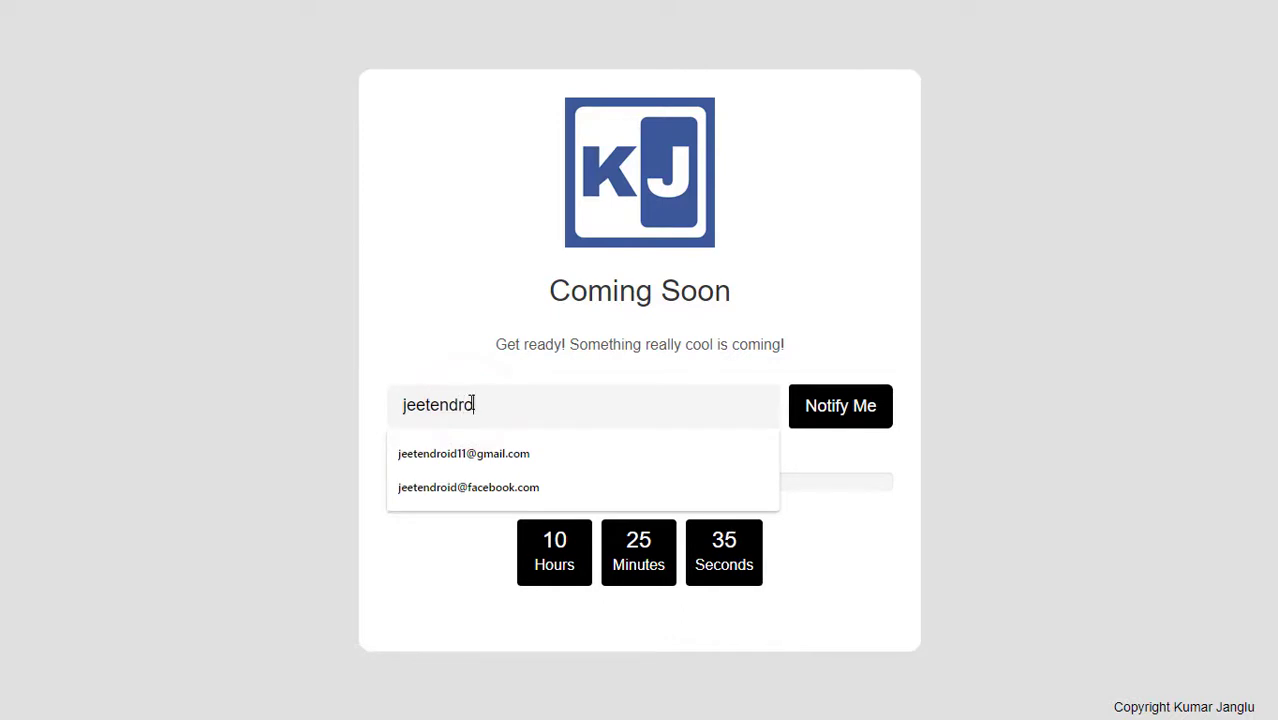
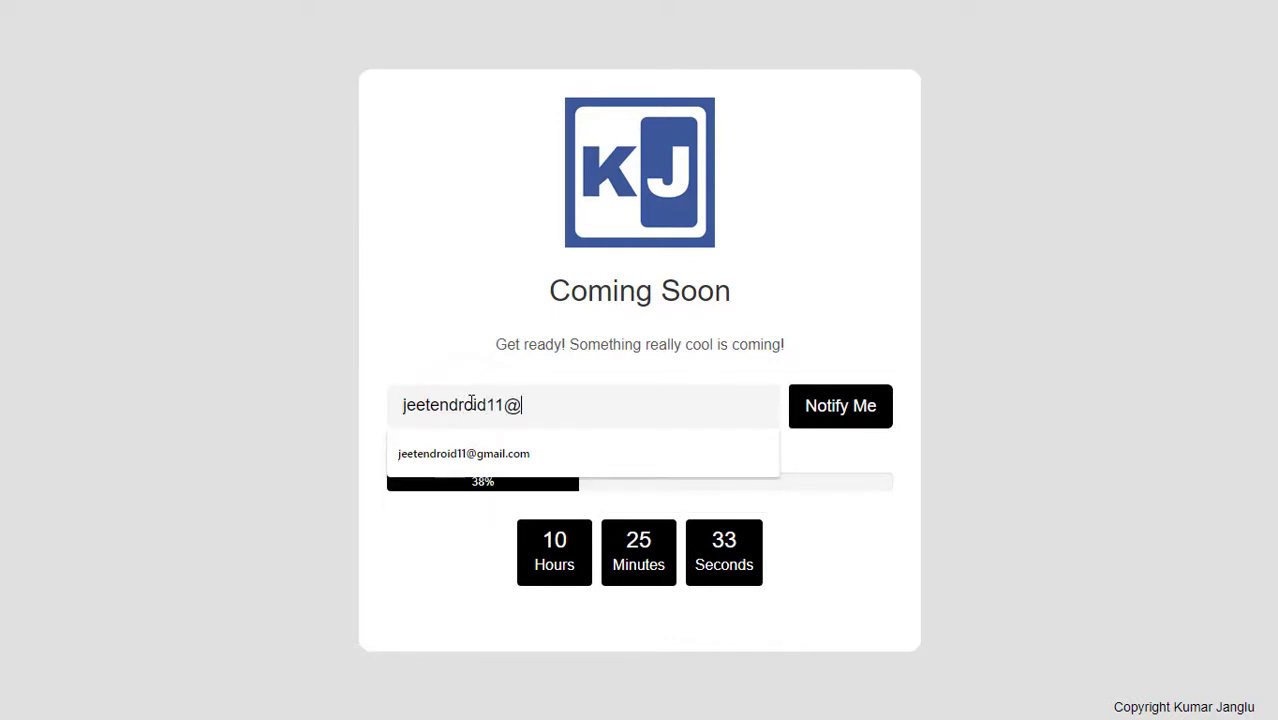
click(855, 420)
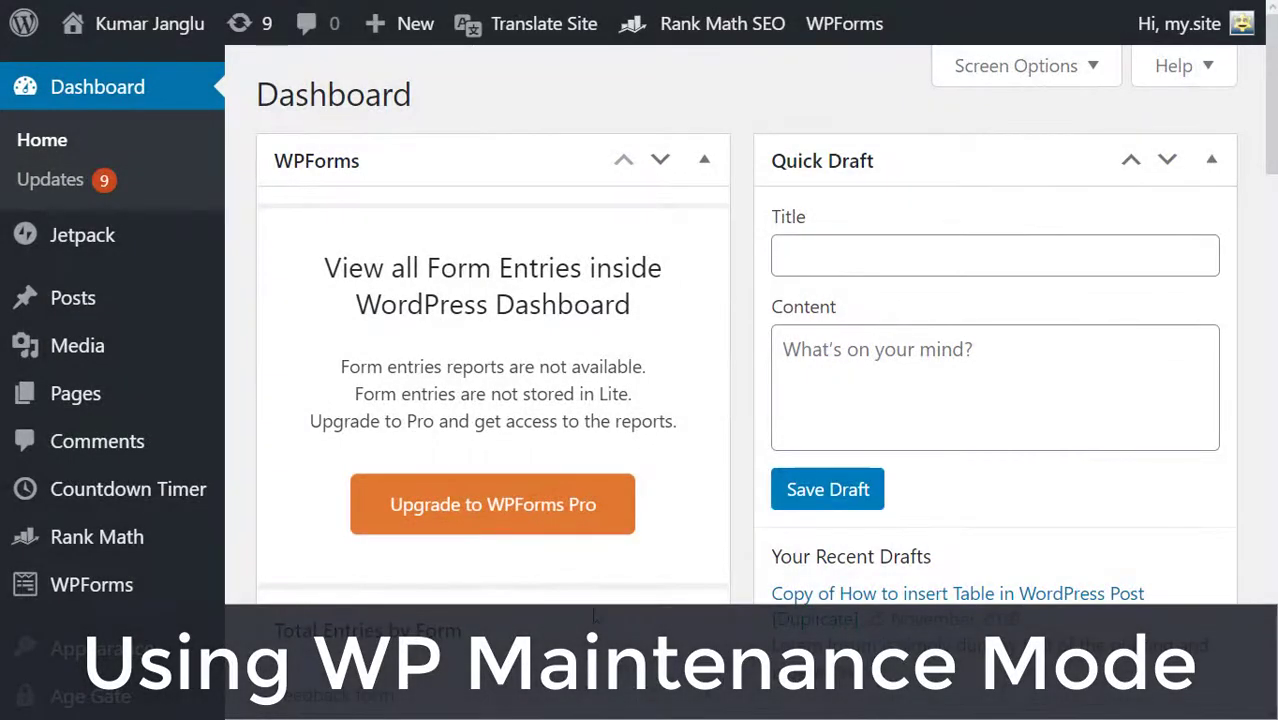
Search Add New plugins for 'wp me', then install and activate WP Maintenance Mode by Designmodo.
scroll(643, 492, down, 4)
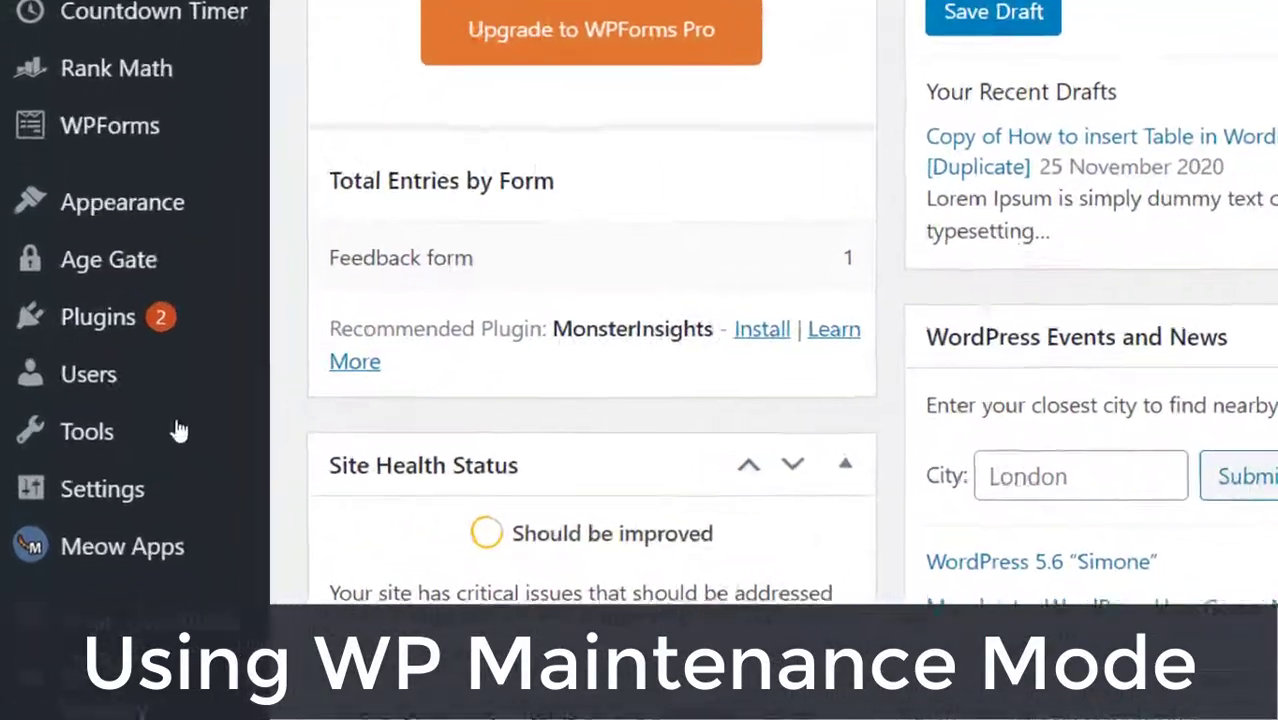
mouse_move(114, 364)
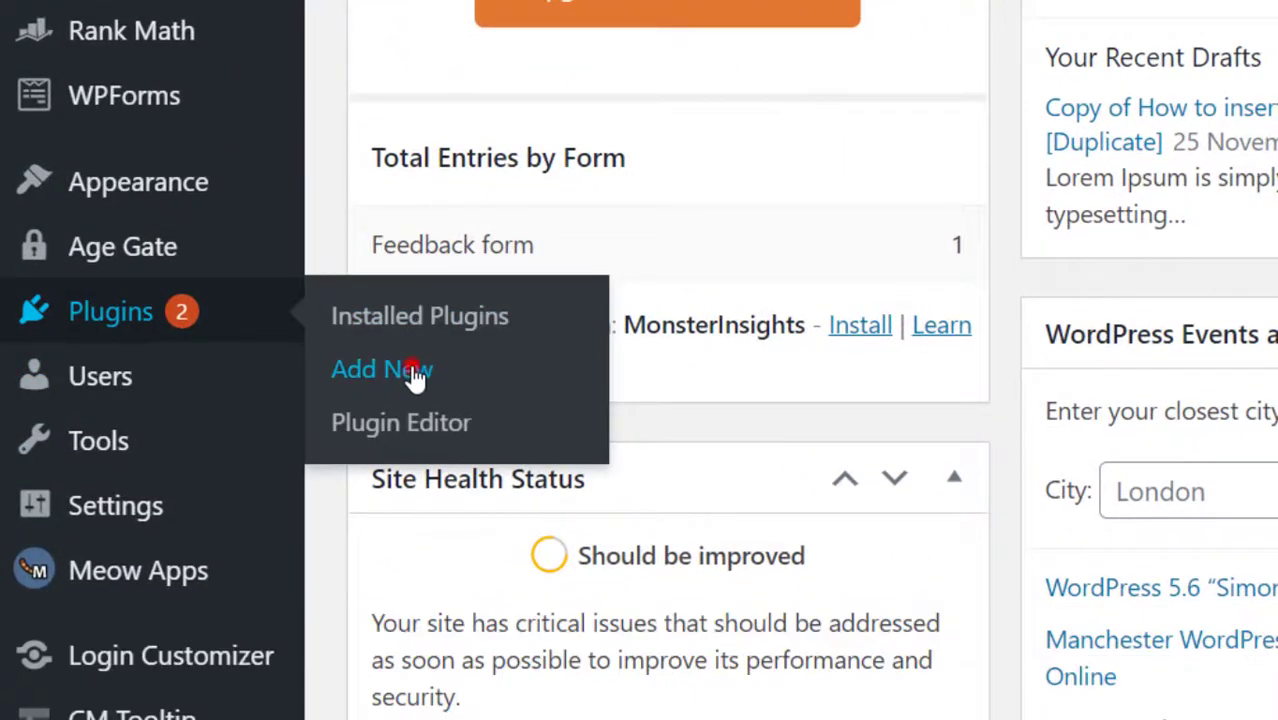
click(412, 372)
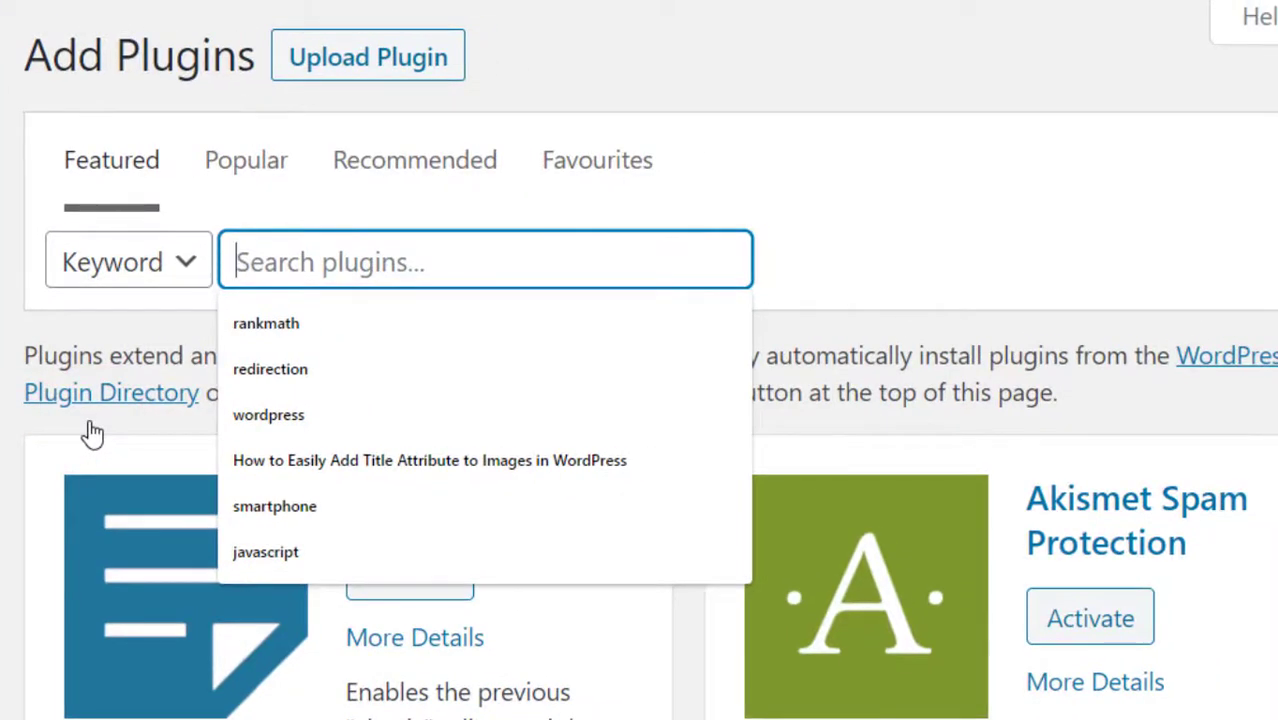
text(wp me)
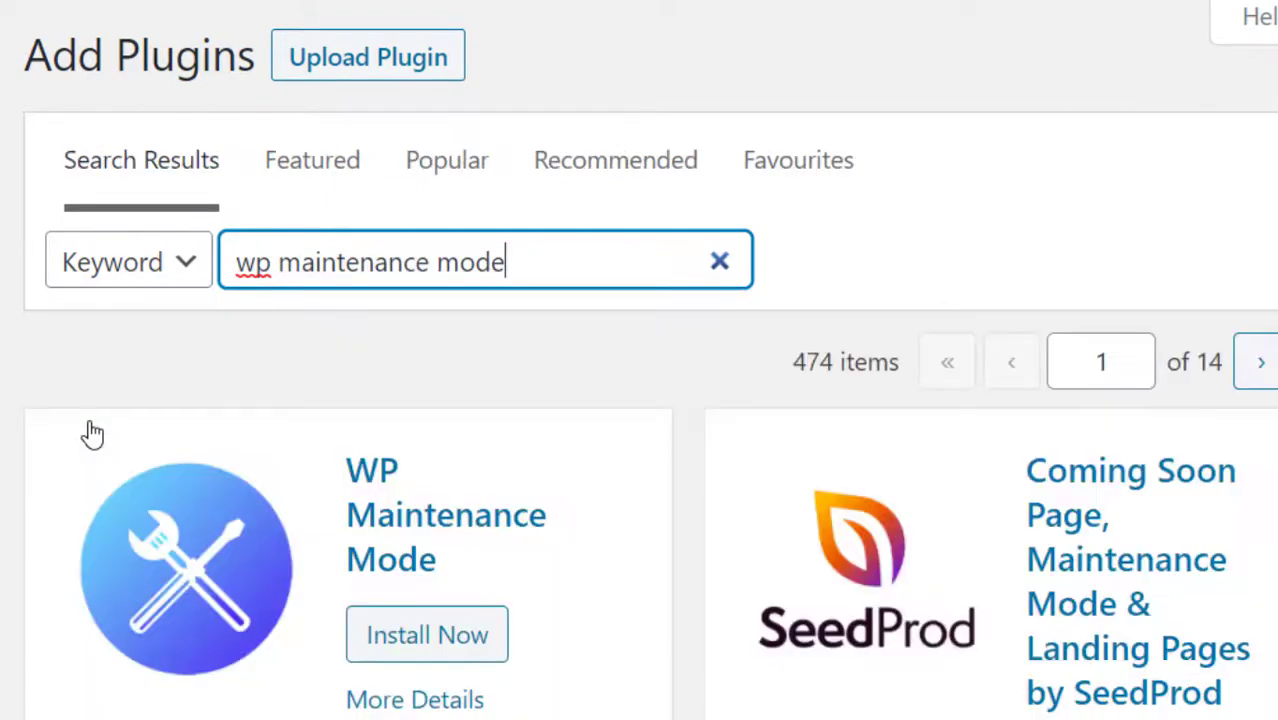
scroll(148, 530, down, 4)
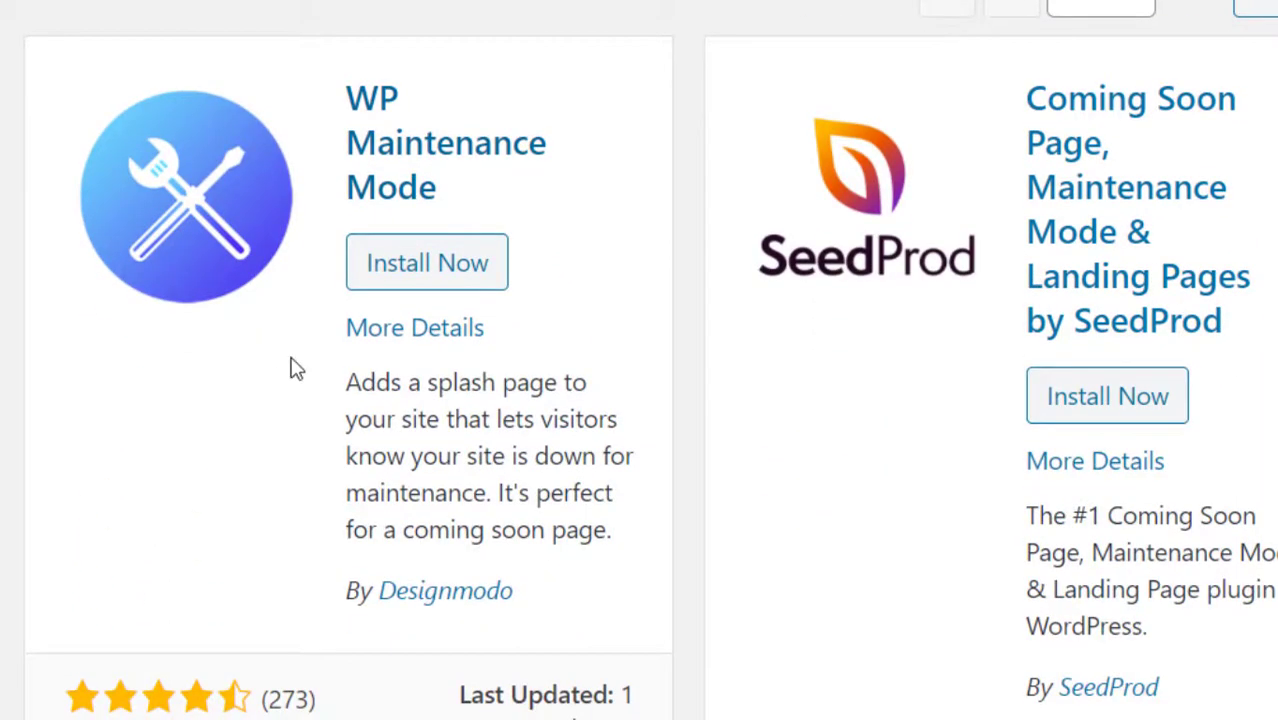
click(427, 264)
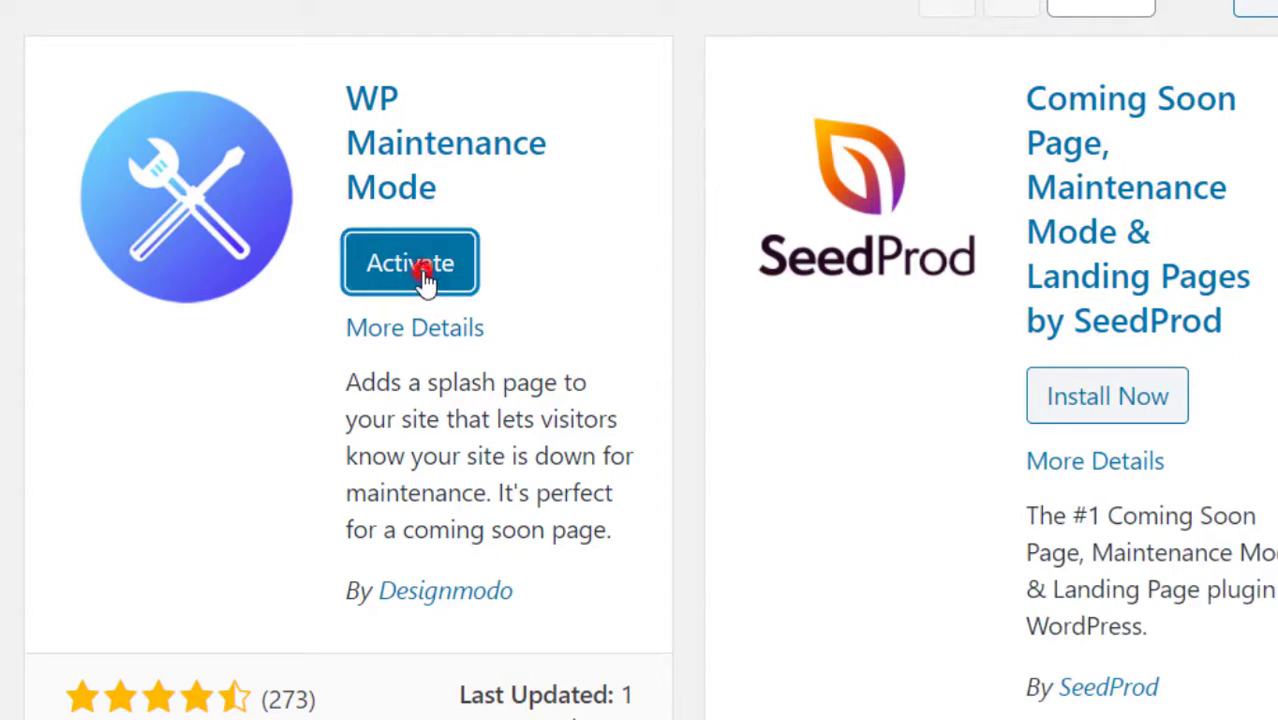
click(424, 274)
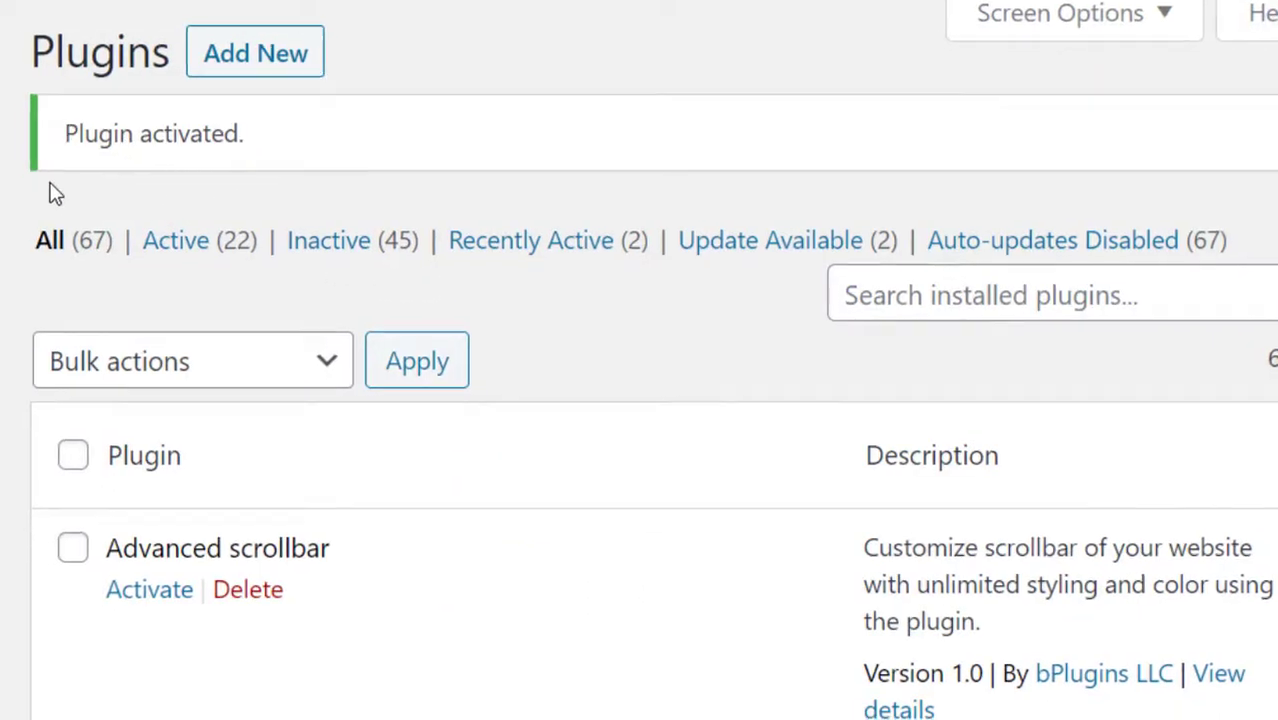
Open the WP Maintenance Mode entry under Settings to reach its General settings page.
scroll(295, 400, down, 9)
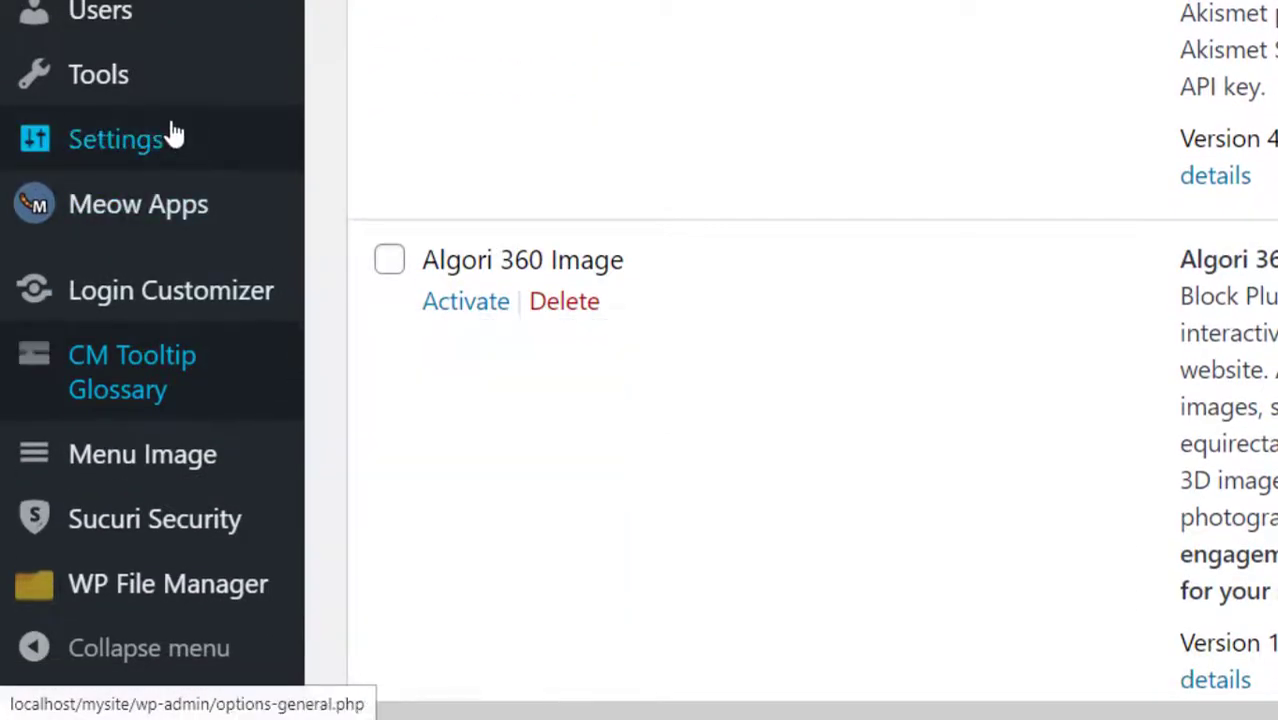
mouse_move(172, 135)
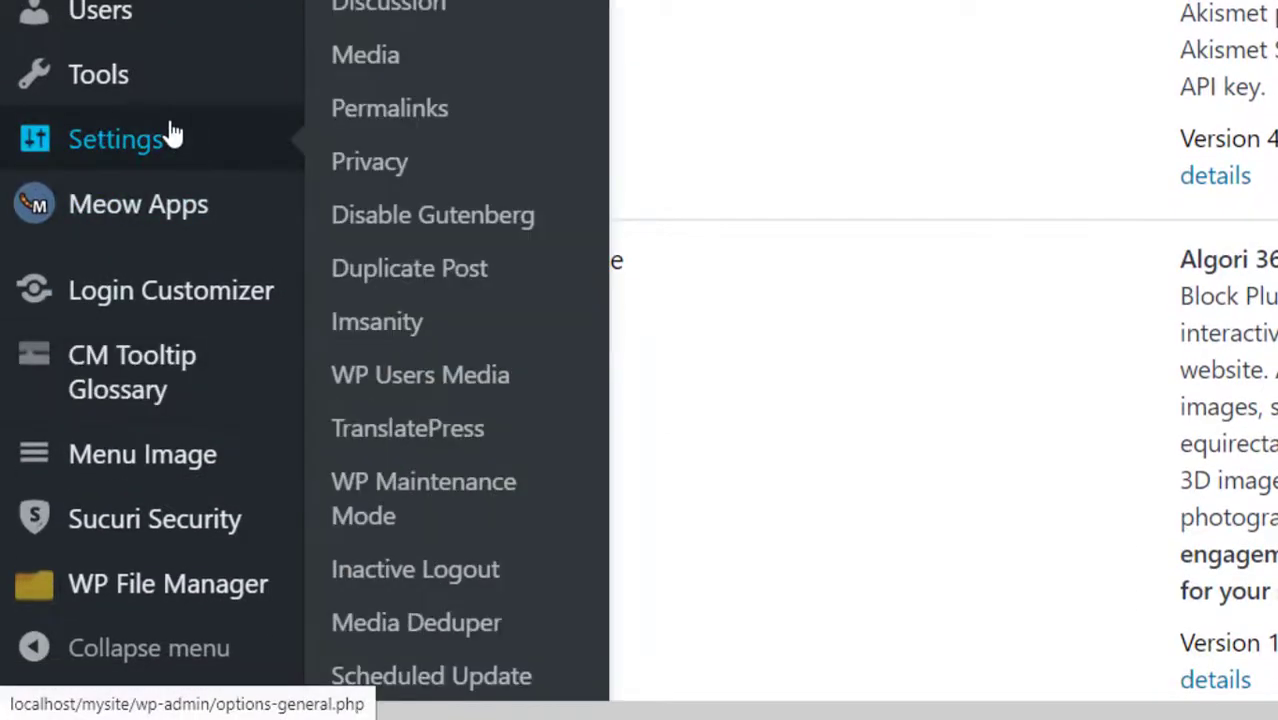
click(420, 510)
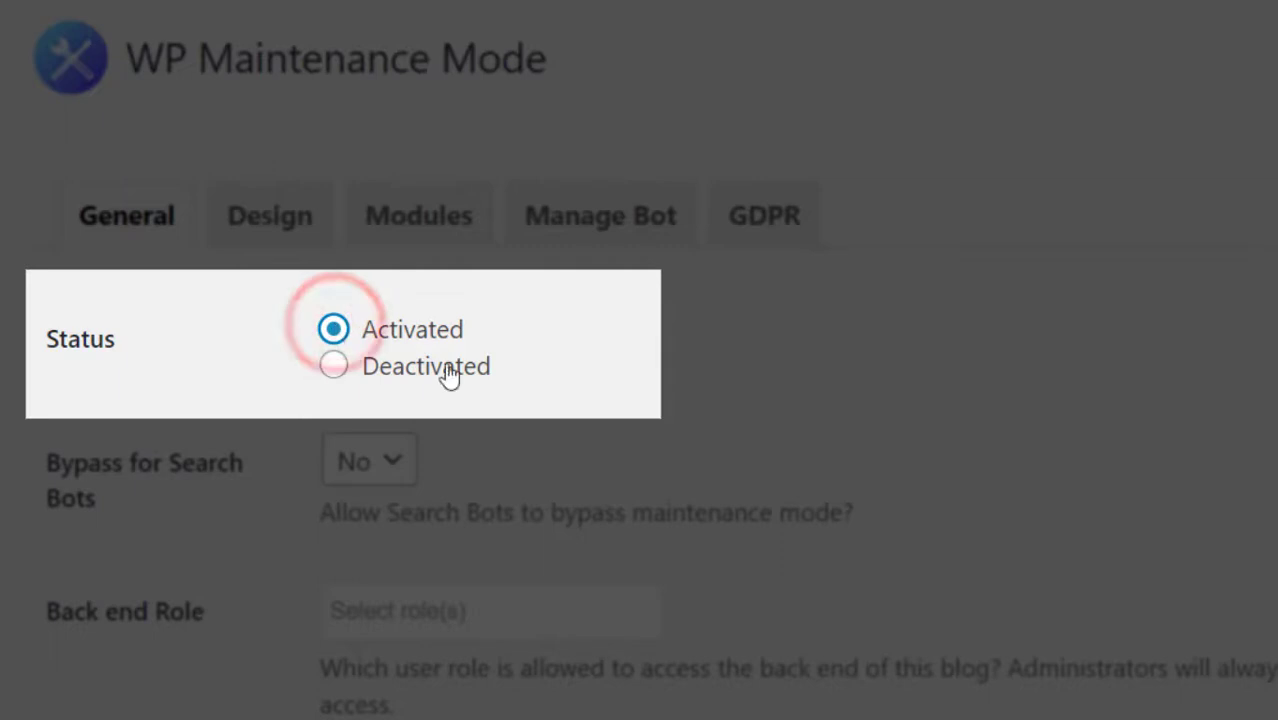
Set Bypass for Search Bots to Yes and save the General settings.
scroll(608, 502, down, 2)
scroll(608, 502, down, 1)
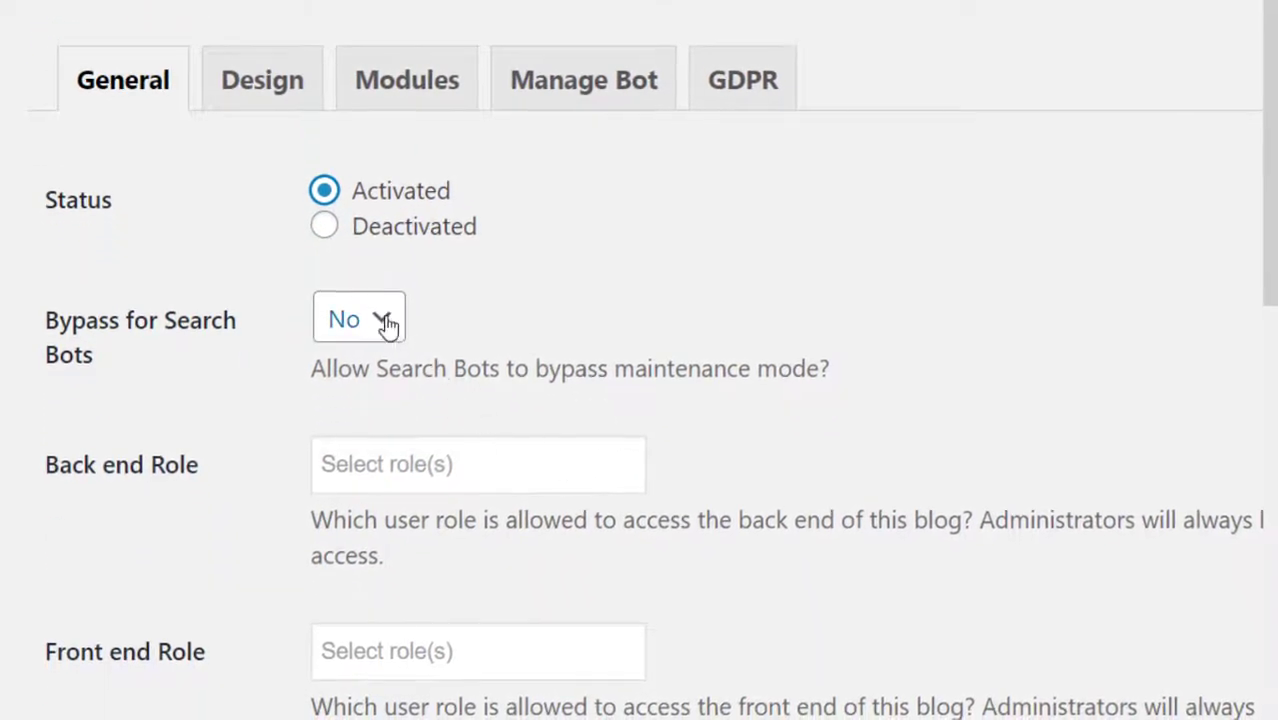
click(385, 318)
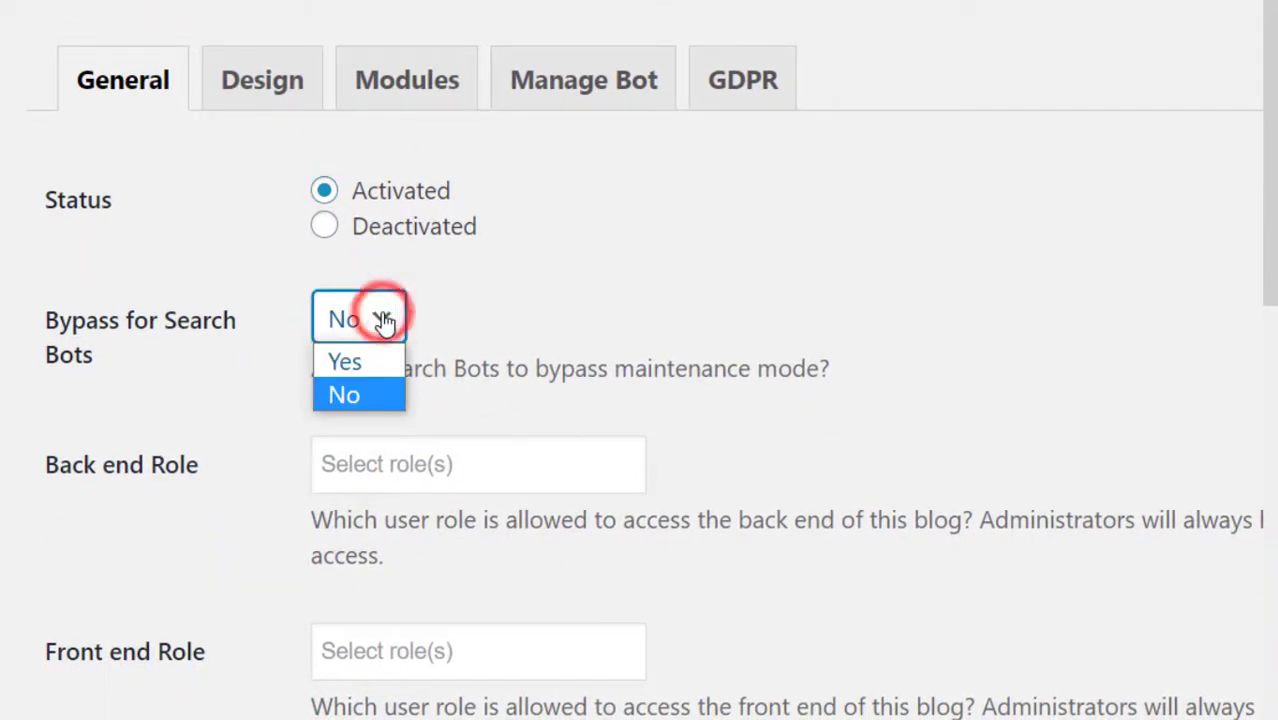
click(368, 365)
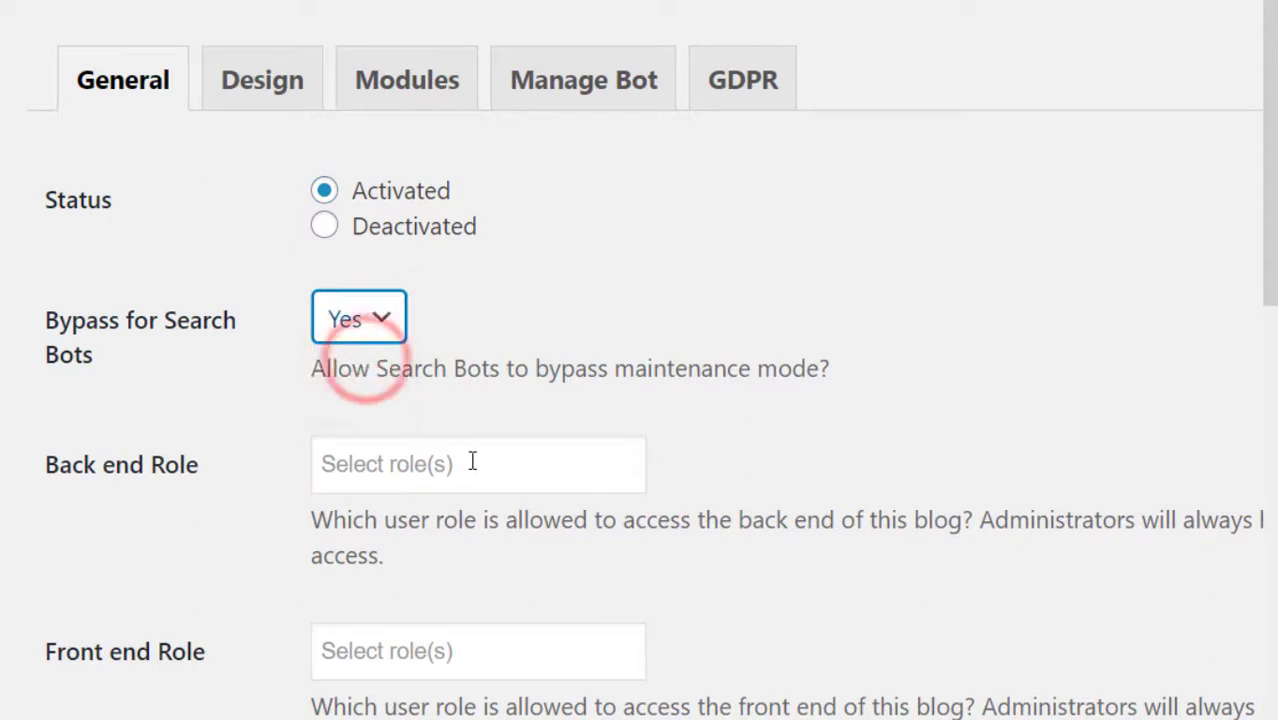
scroll(491, 508, down, 1)
scroll(491, 508, down, 5)
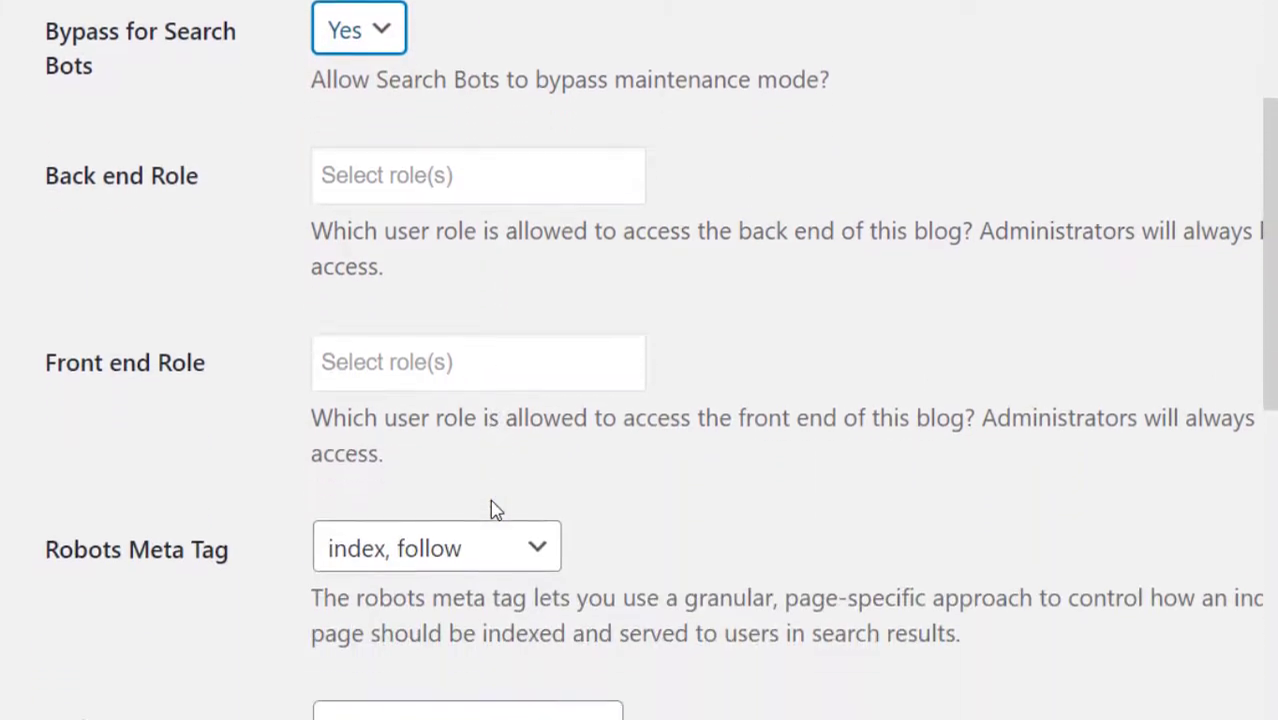
scroll(494, 497, down, 4)
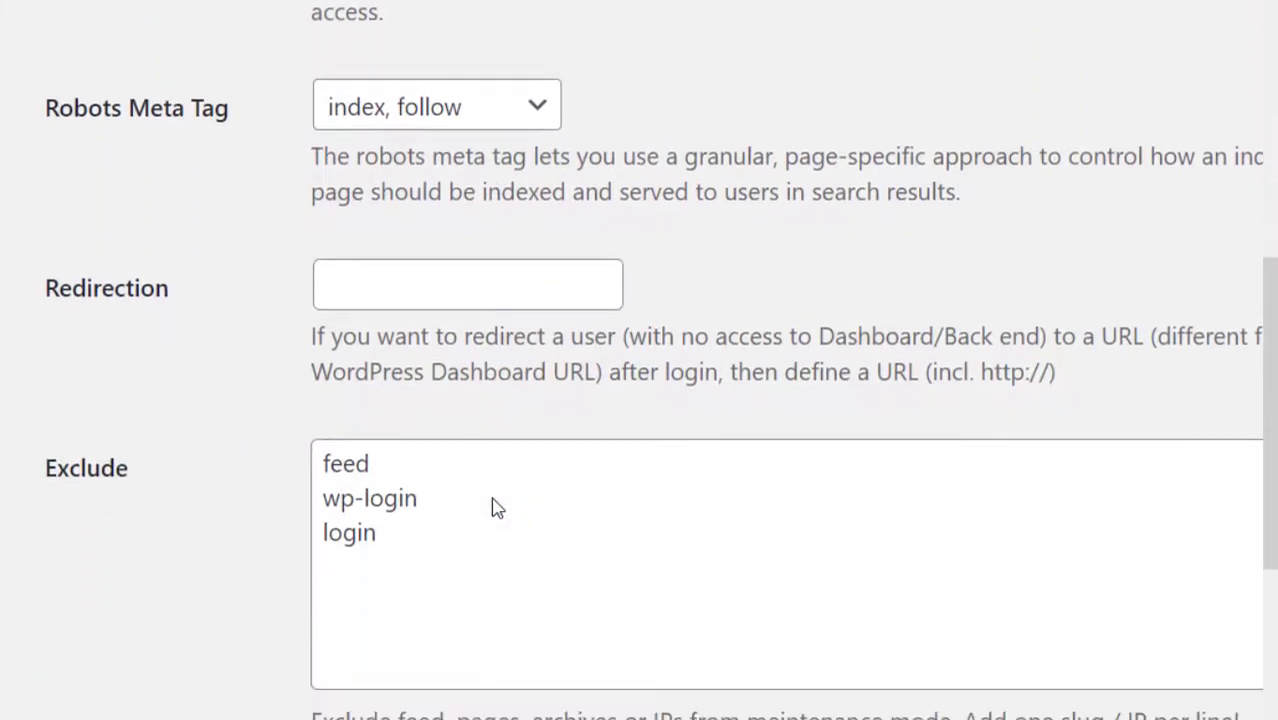
scroll(491, 508, down, 3)
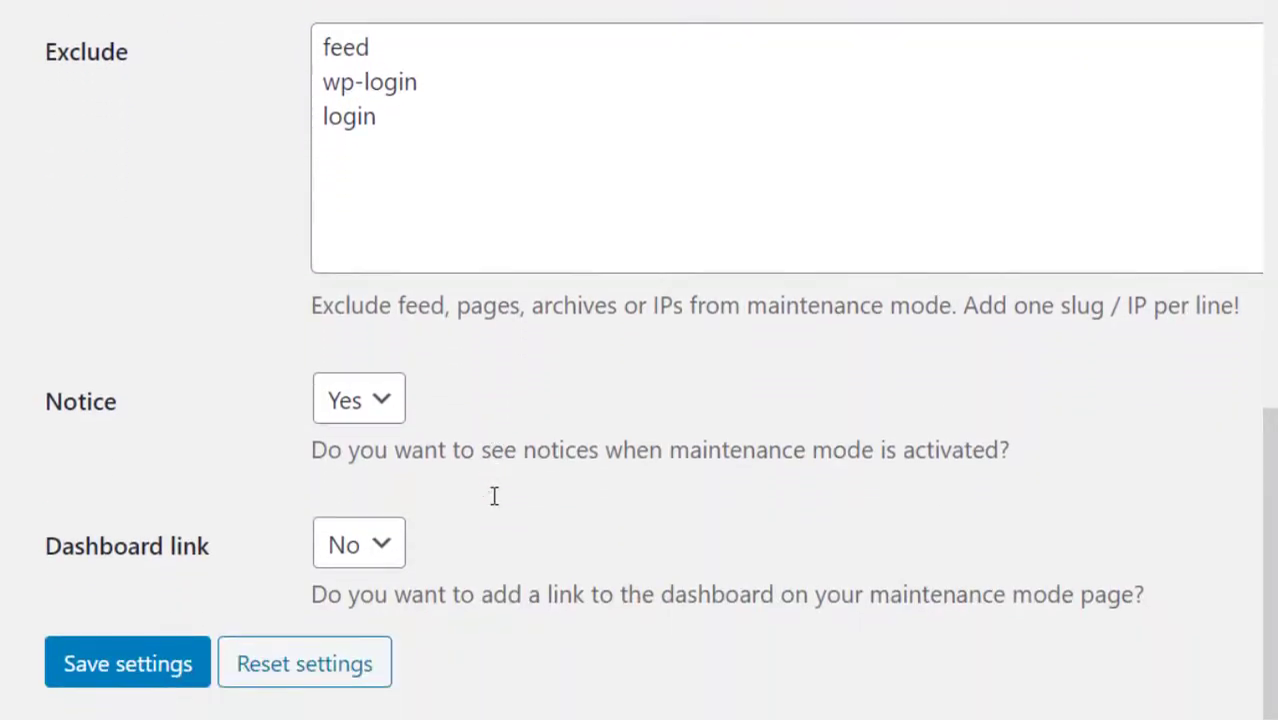
click(136, 683)
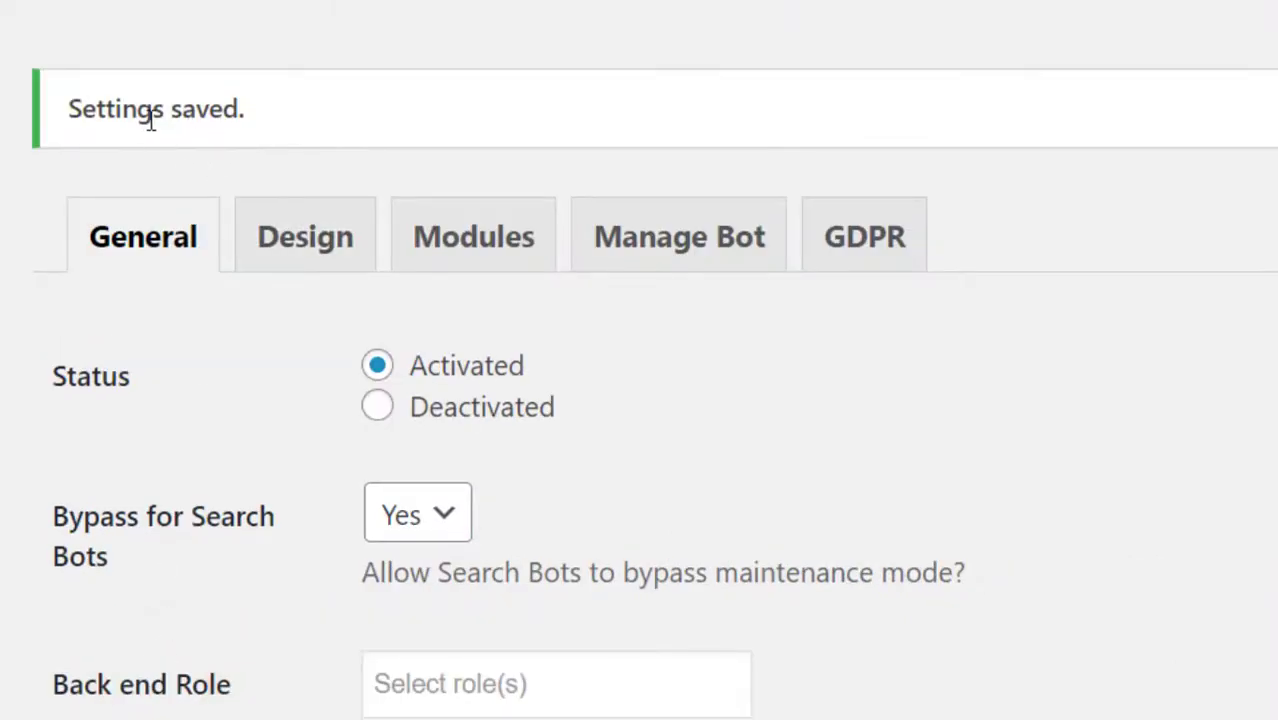
Save the Design tab unchanged, keeping the 'Maintenance mode' title, heading and apology text.
click(315, 248)
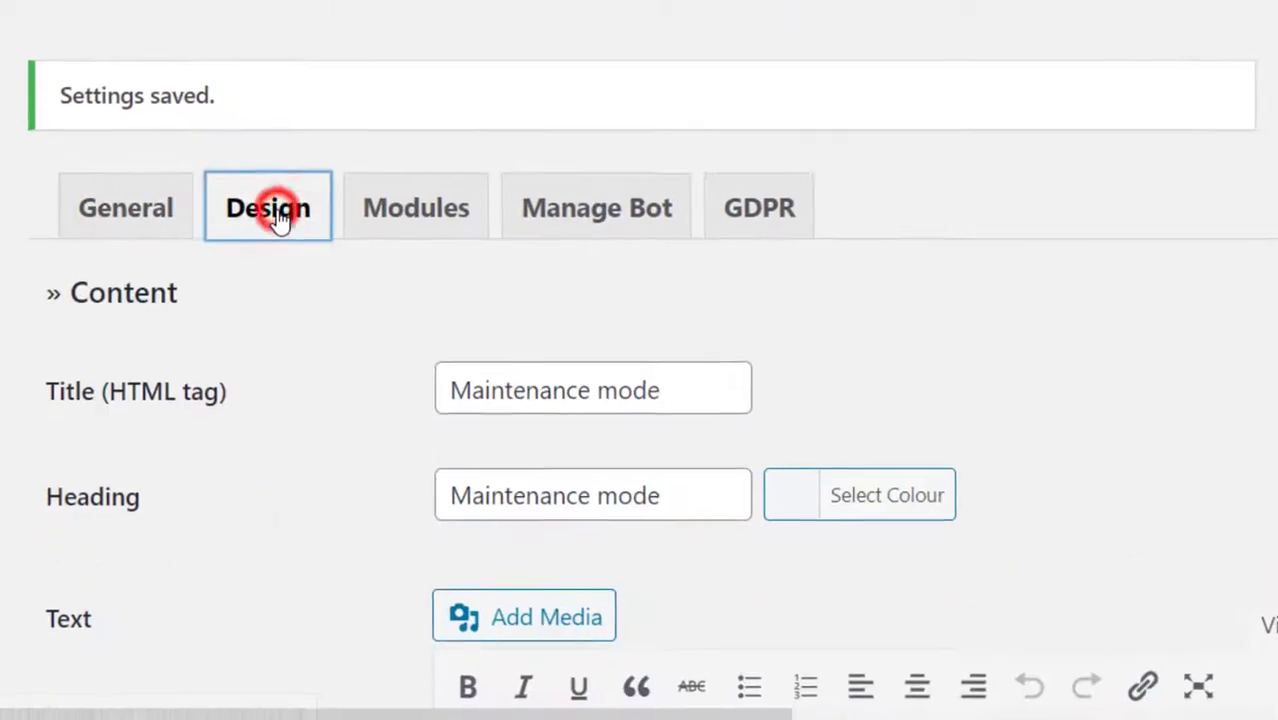
scroll(300, 368, down, 3)
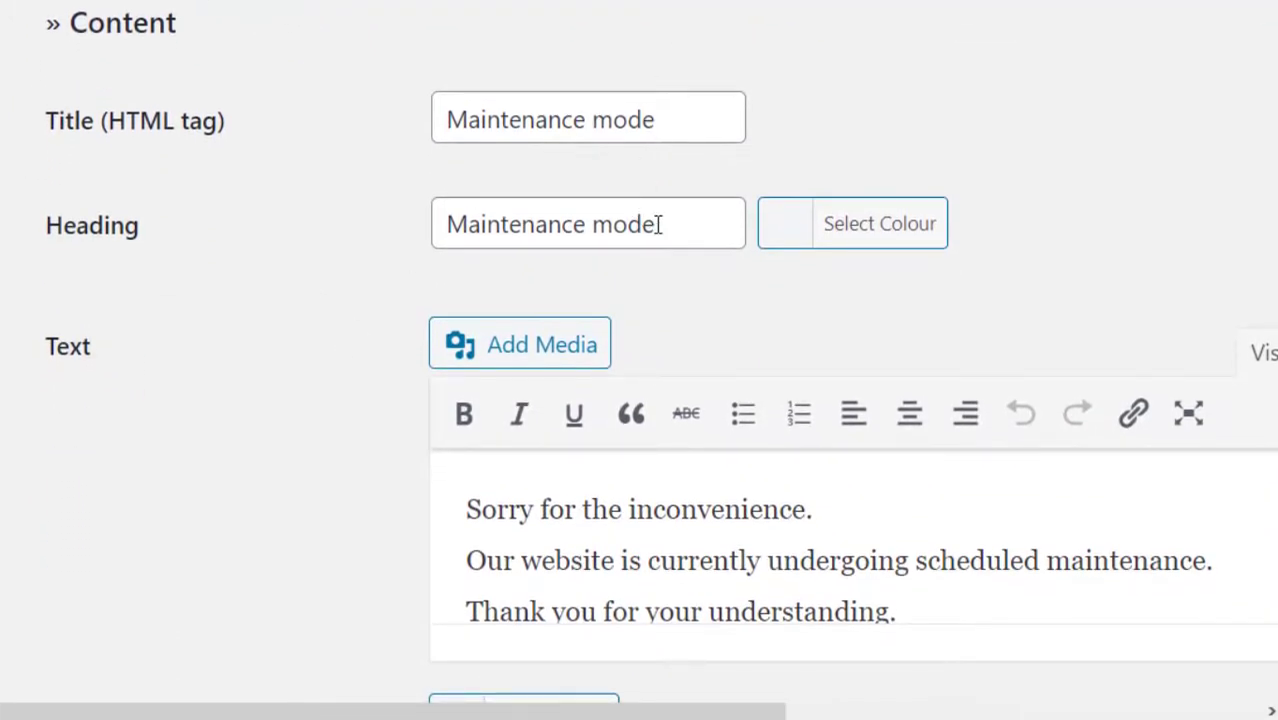
scroll(658, 224, down, 3)
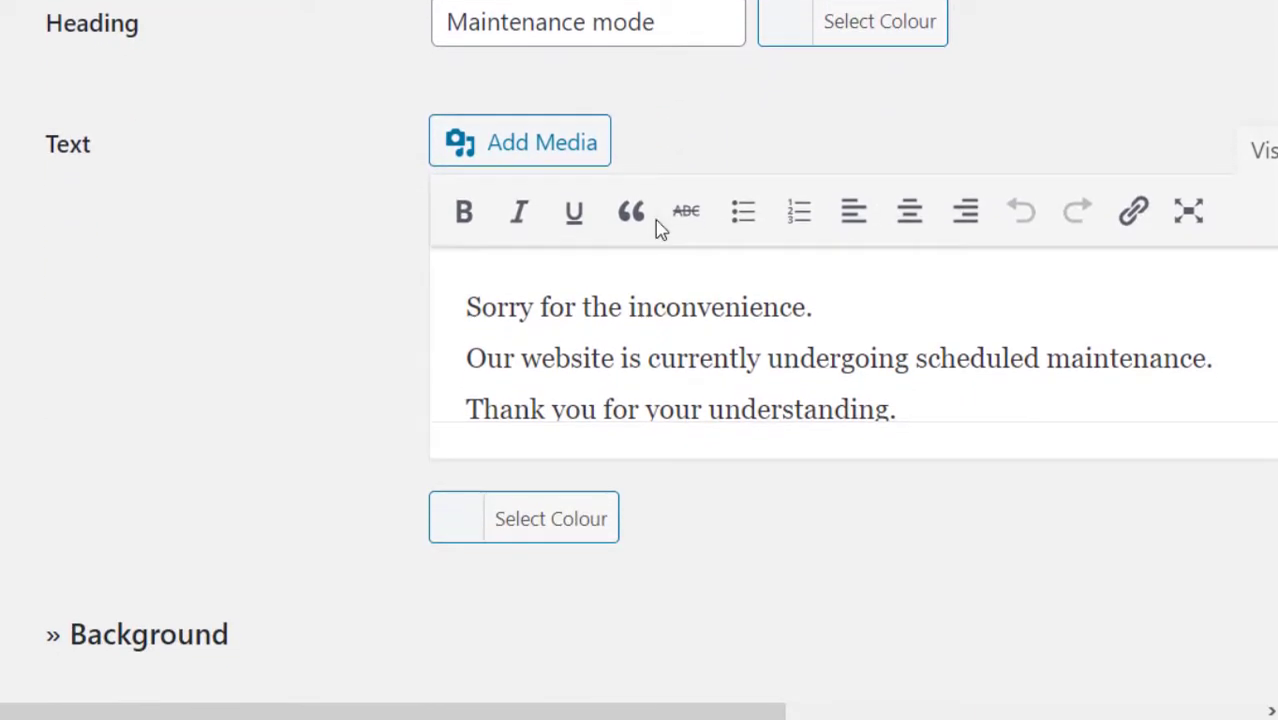
scroll(658, 228, down, 3)
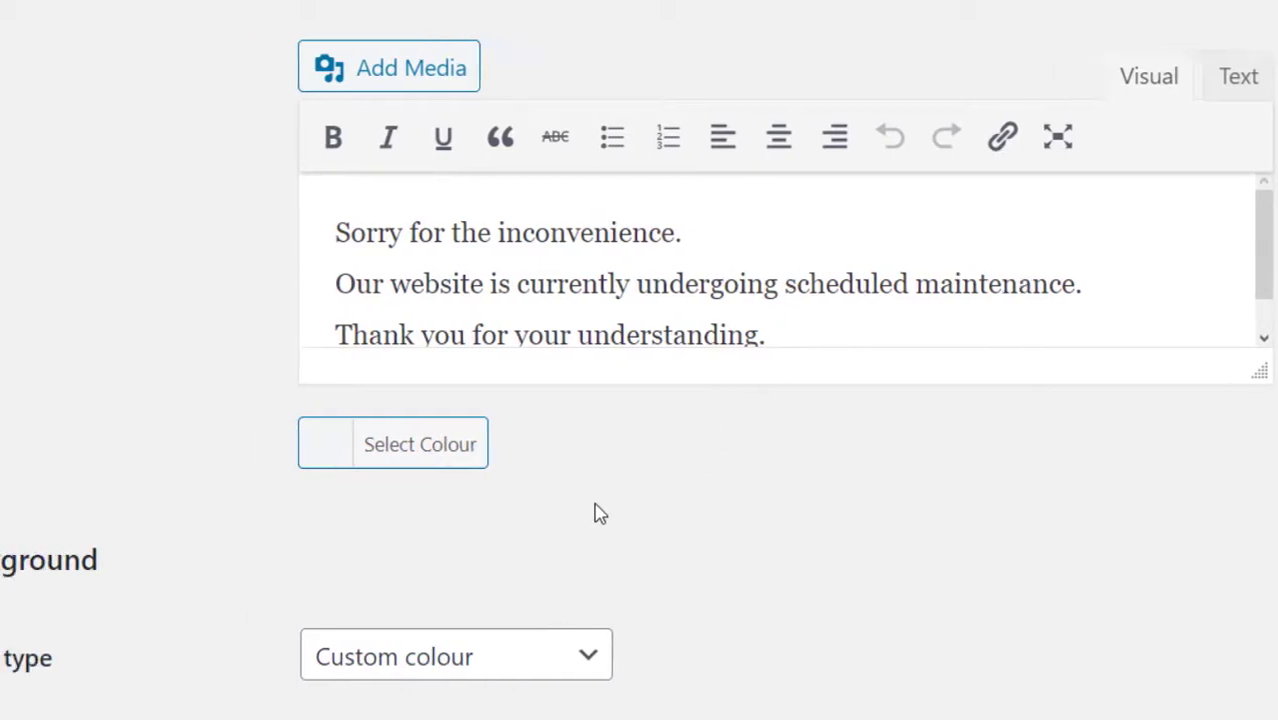
scroll(596, 515, down, 3)
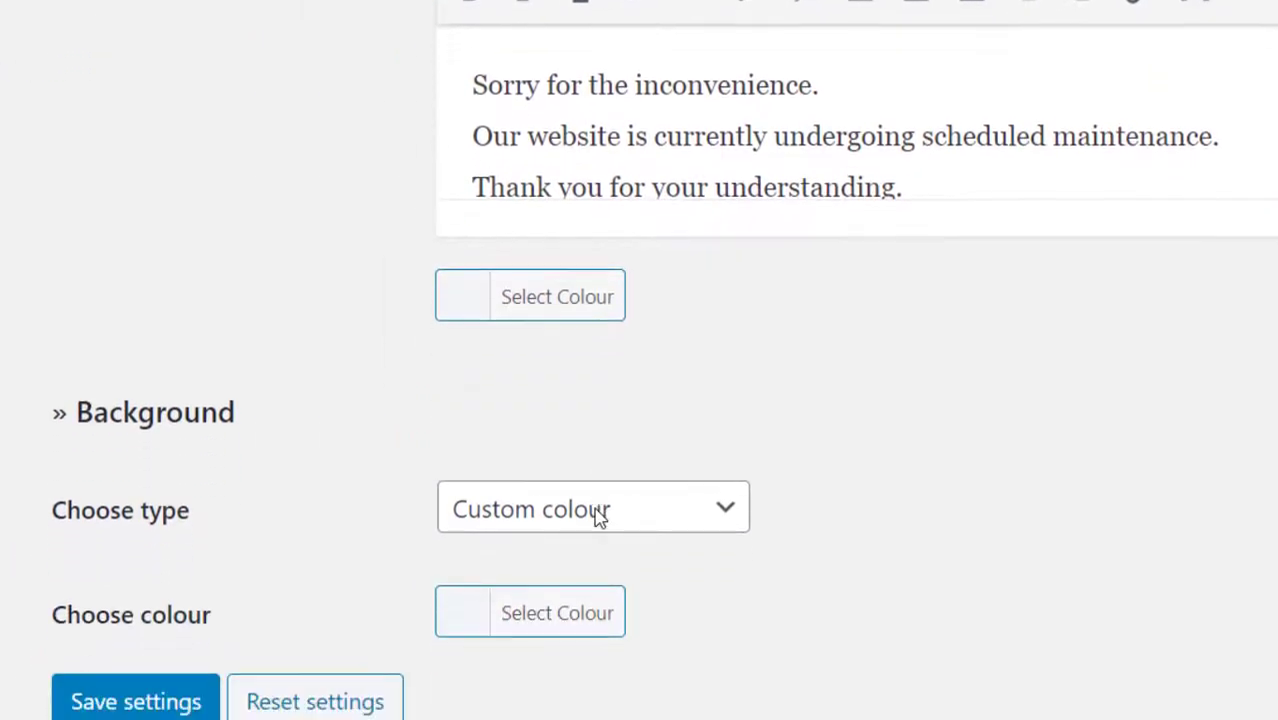
scroll(596, 515, down, 1)
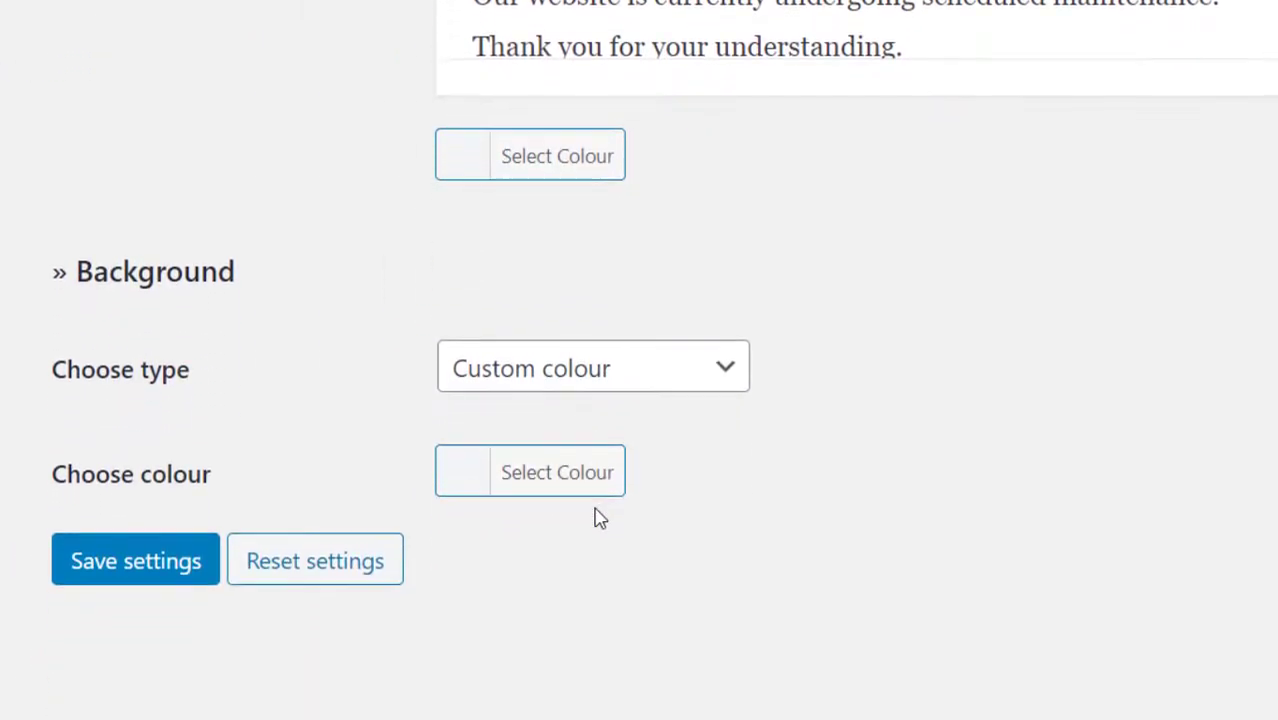
click(94, 566)
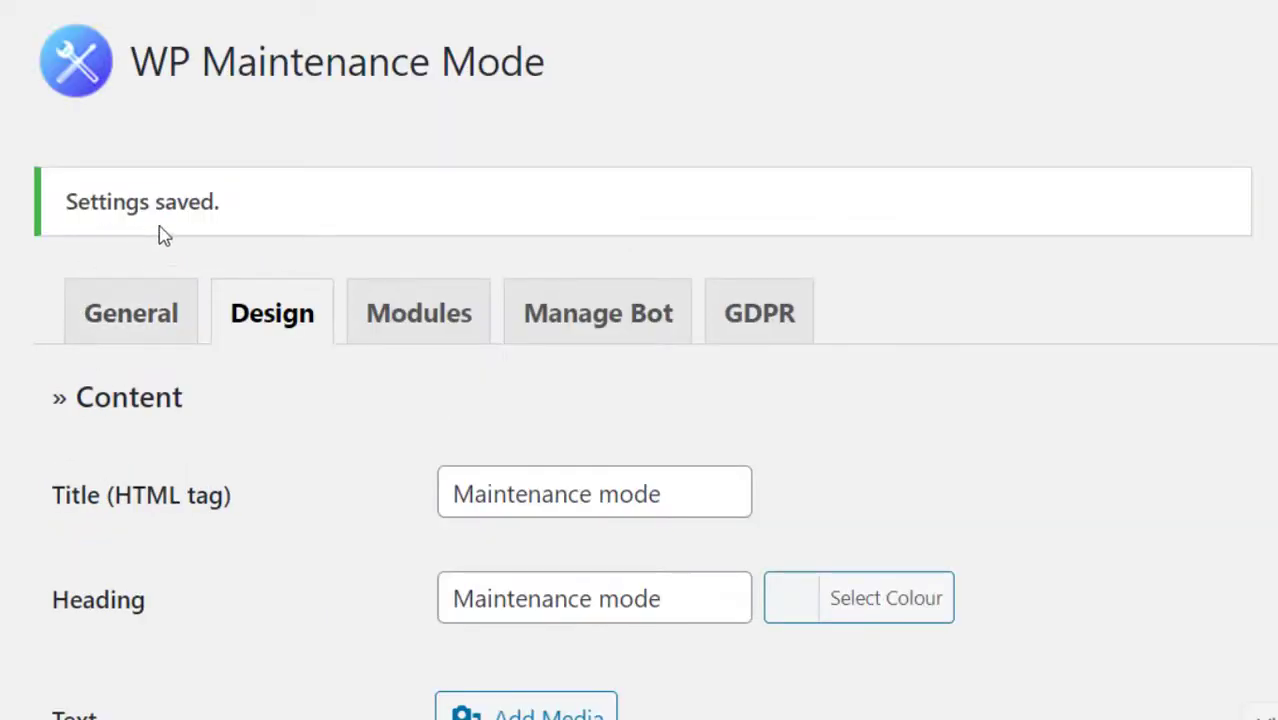
On the Modules tab, set Show countdown? to Yes.
click(425, 330)
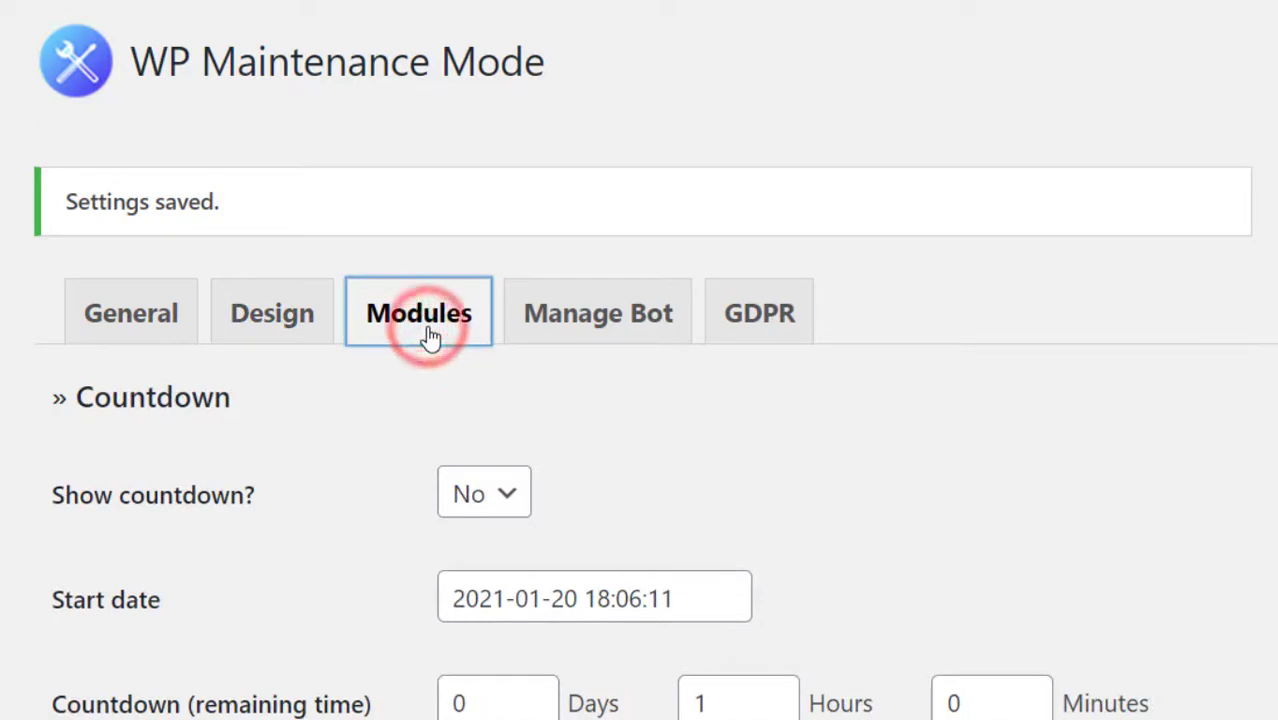
scroll(365, 593, down, 3)
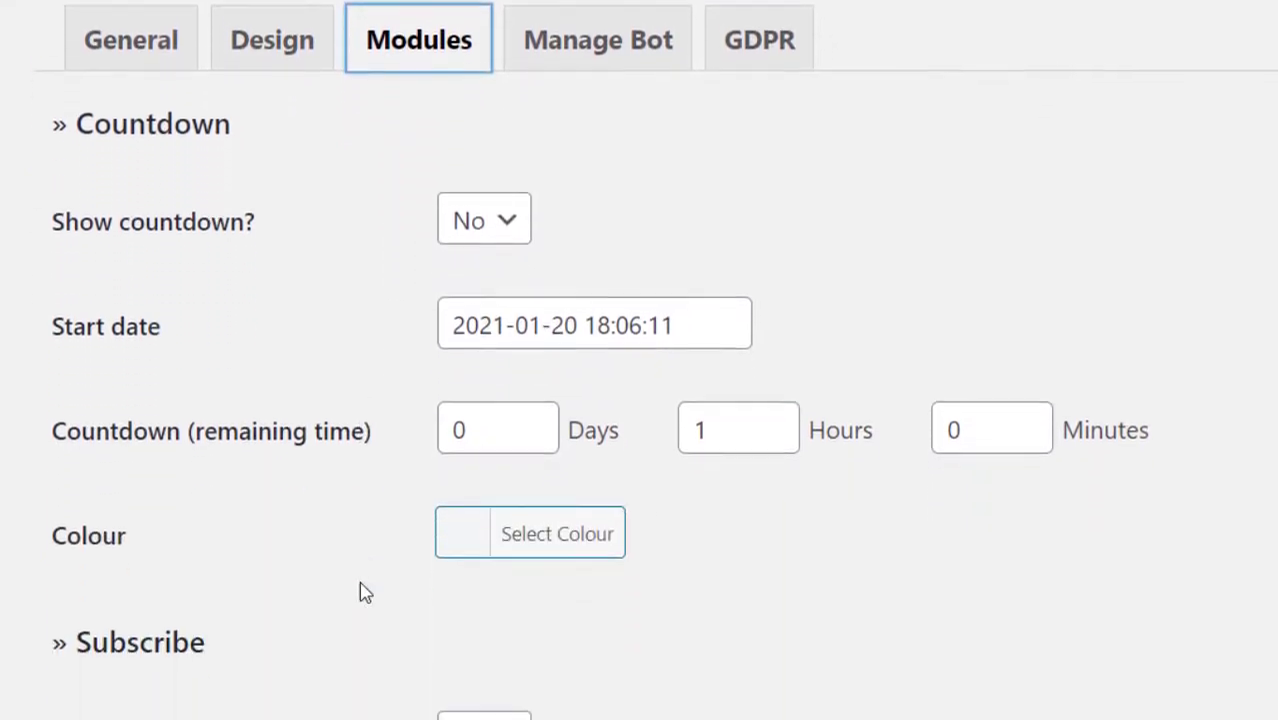
click(512, 230)
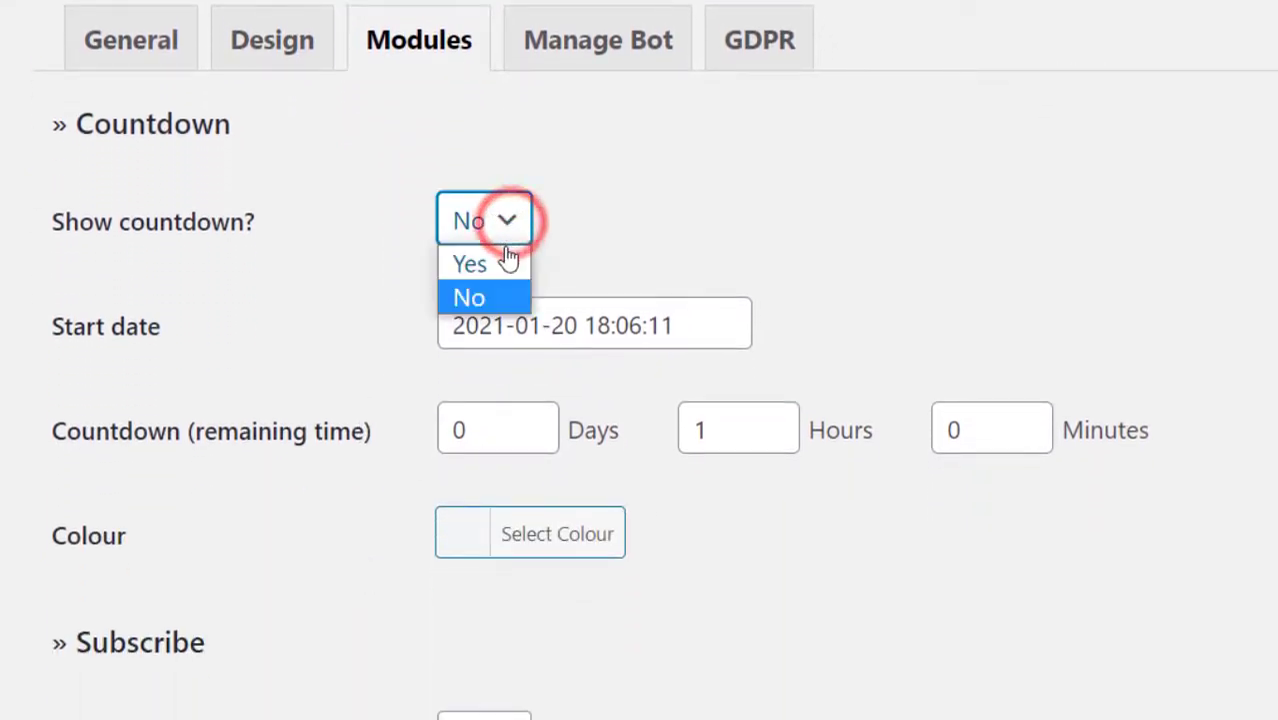
click(500, 265)
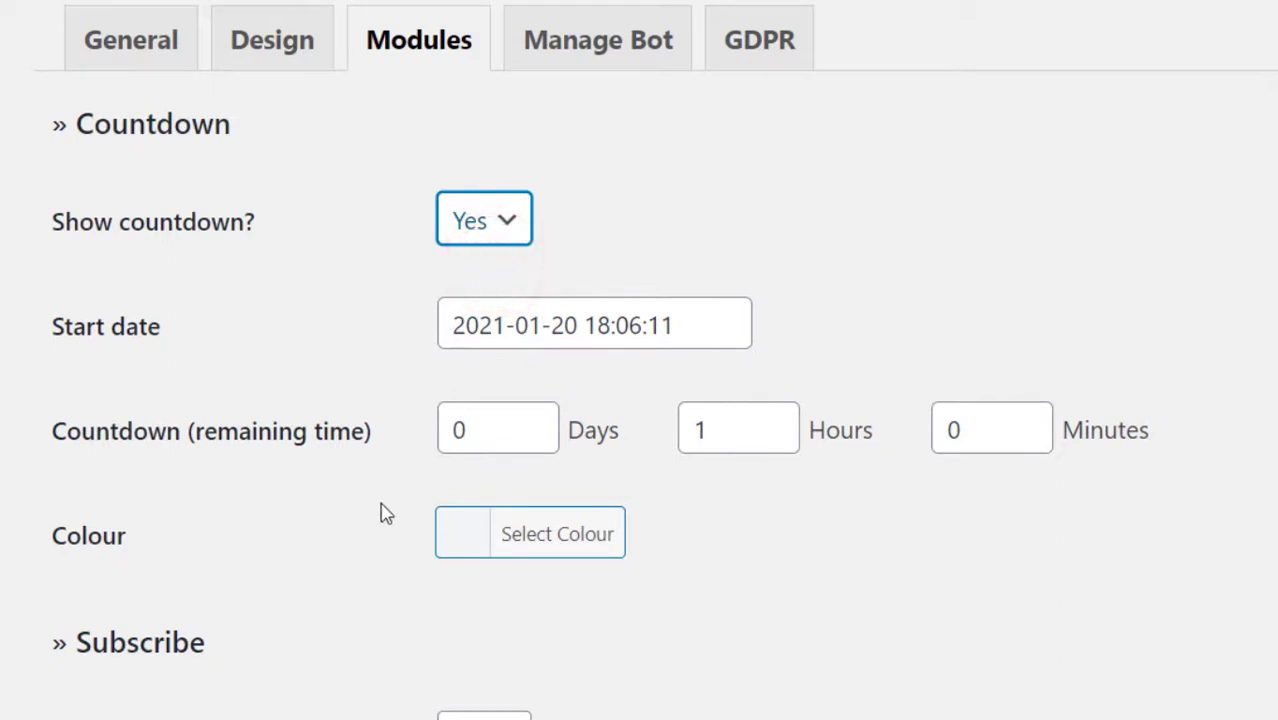
scroll(386, 513, down, 1)
scroll(386, 513, down, 1)
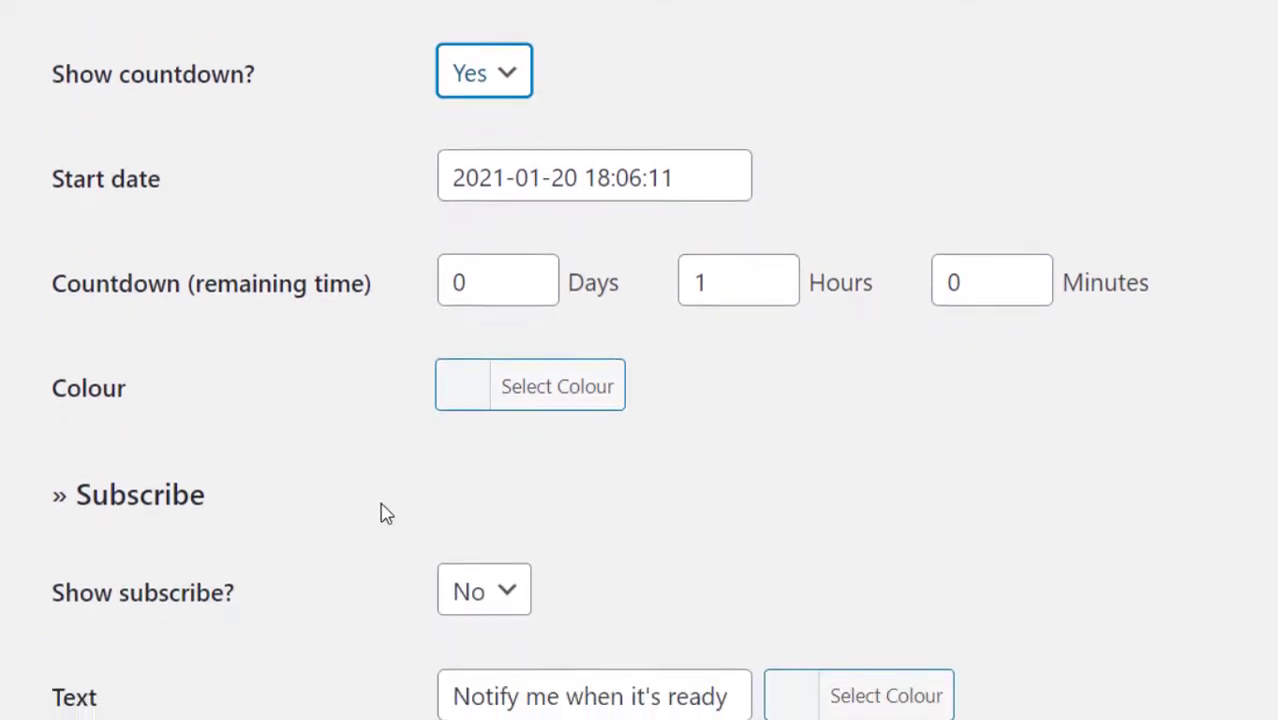
scroll(386, 513, down, 2)
scroll(386, 513, down, 1)
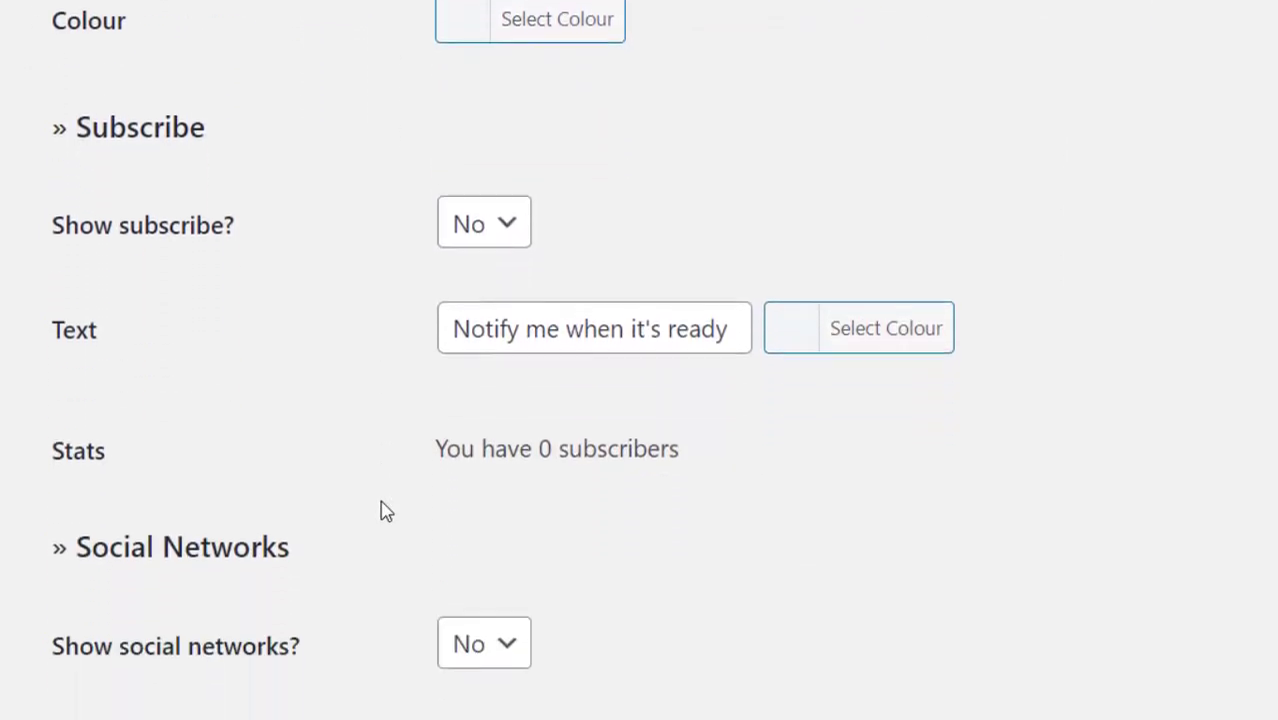
scroll(386, 513, down, 1)
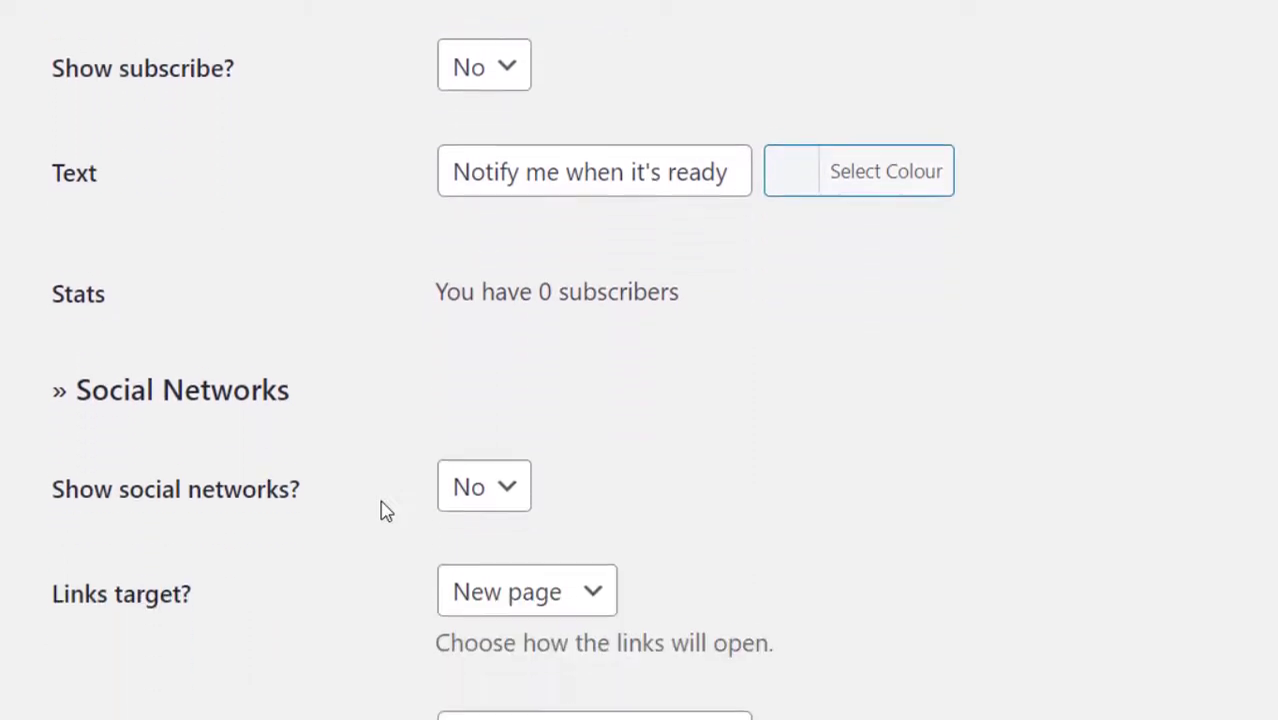
scroll(386, 513, down, 1)
scroll(390, 508, down, 5)
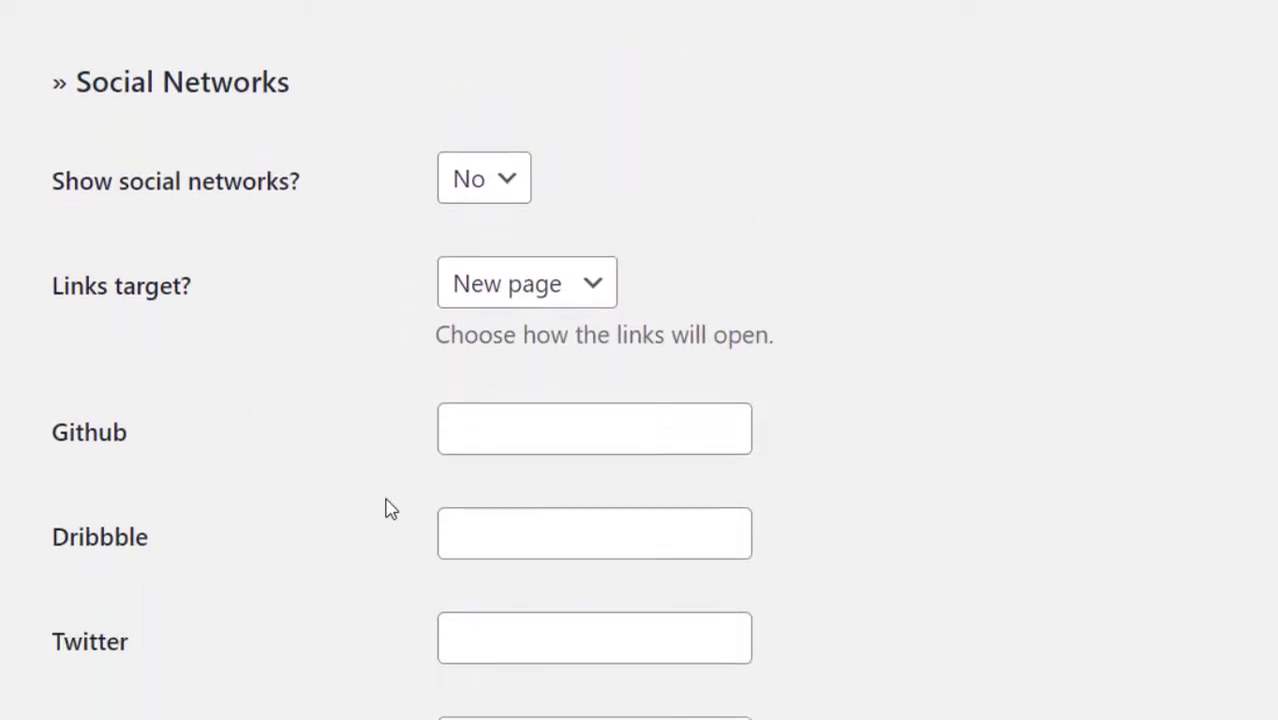
scroll(390, 508, down, 8)
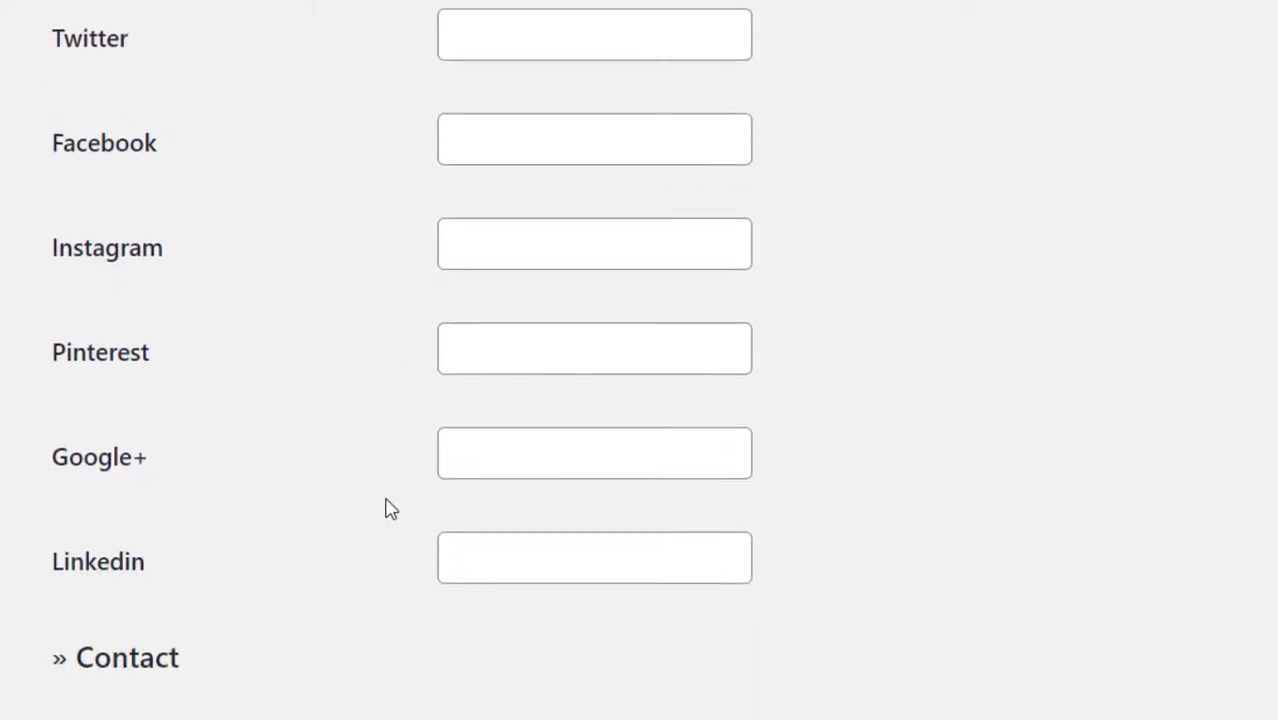
scroll(390, 506, down, 2)
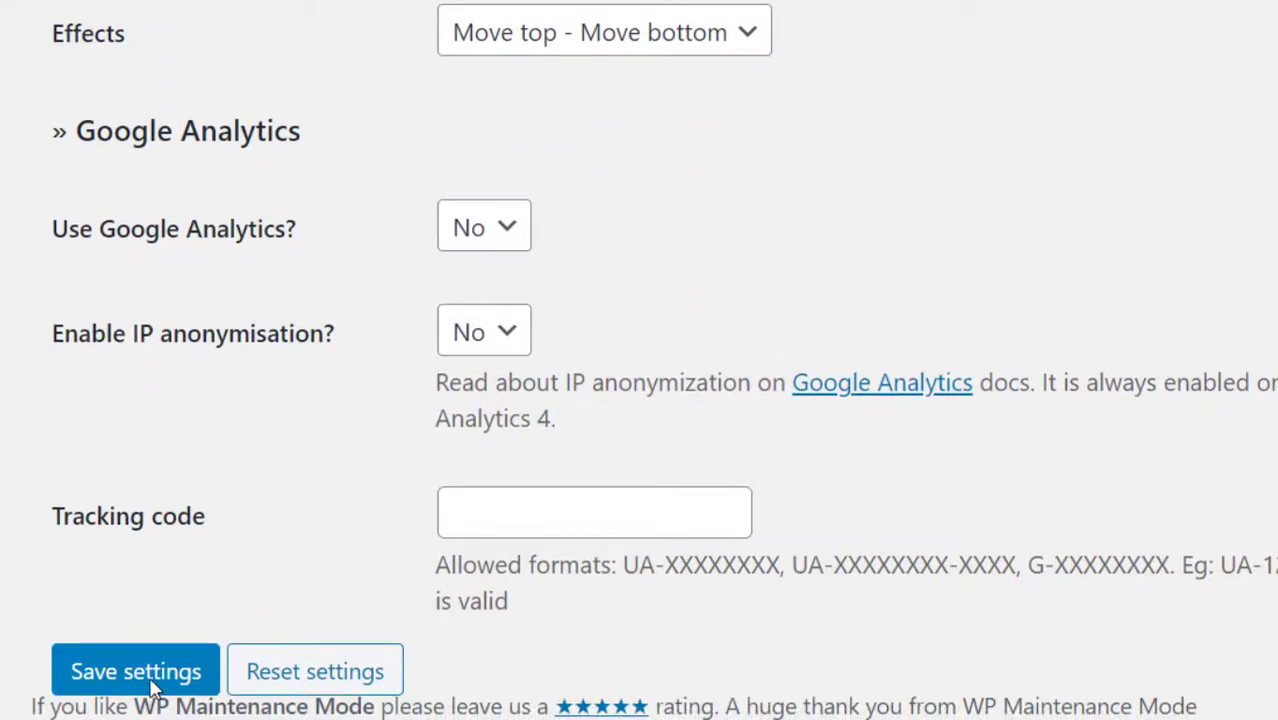
click(157, 675)
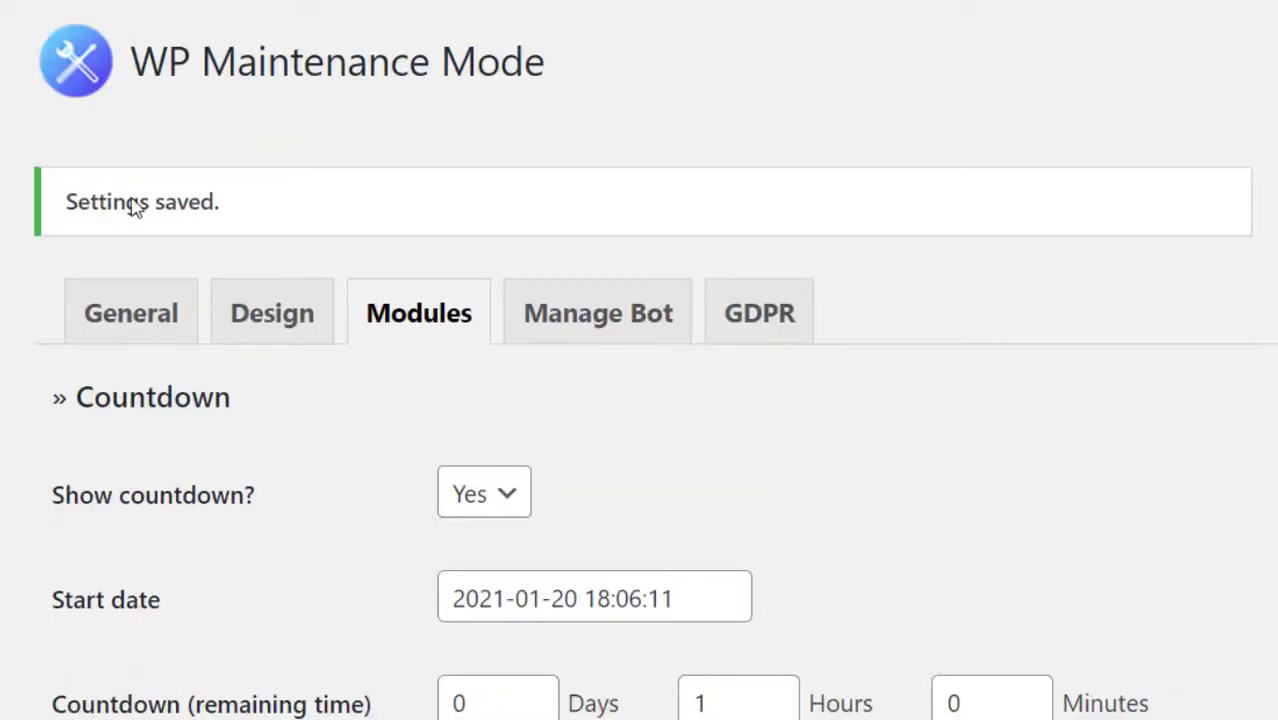
Switch the chatbot status to Activated on the Manage Bot tab.
click(607, 316)
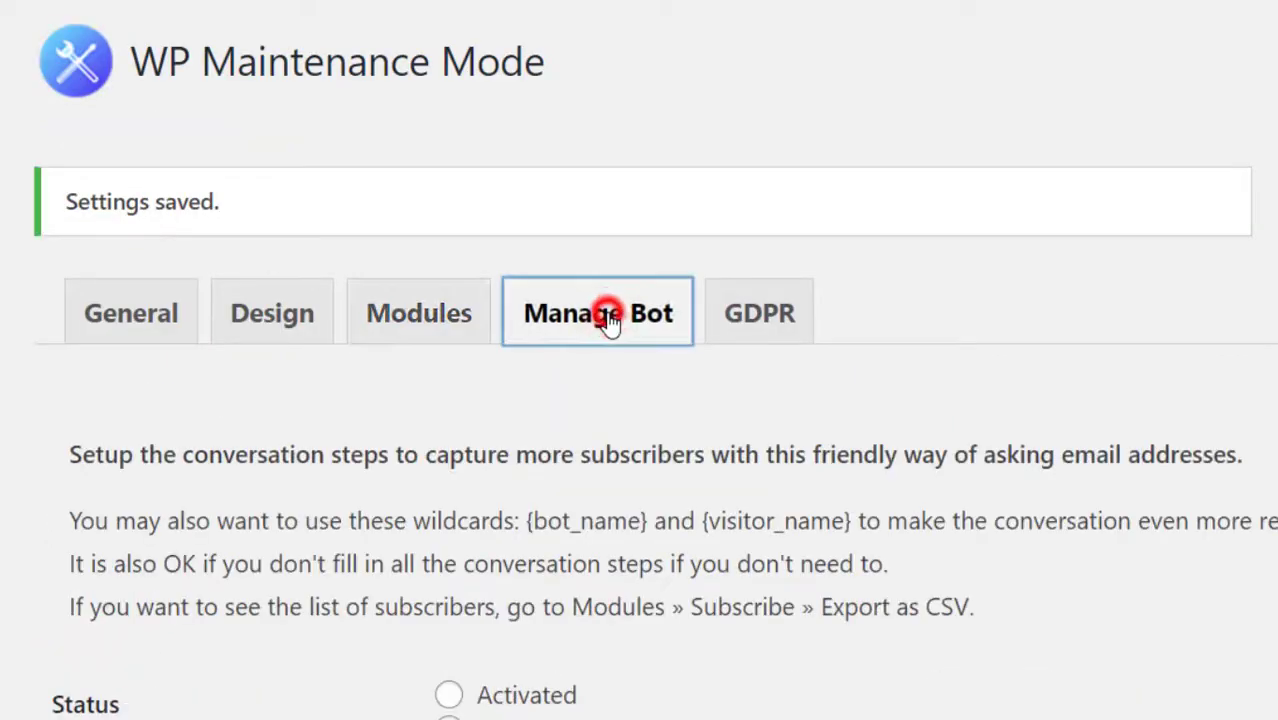
scroll(460, 530, down, 3)
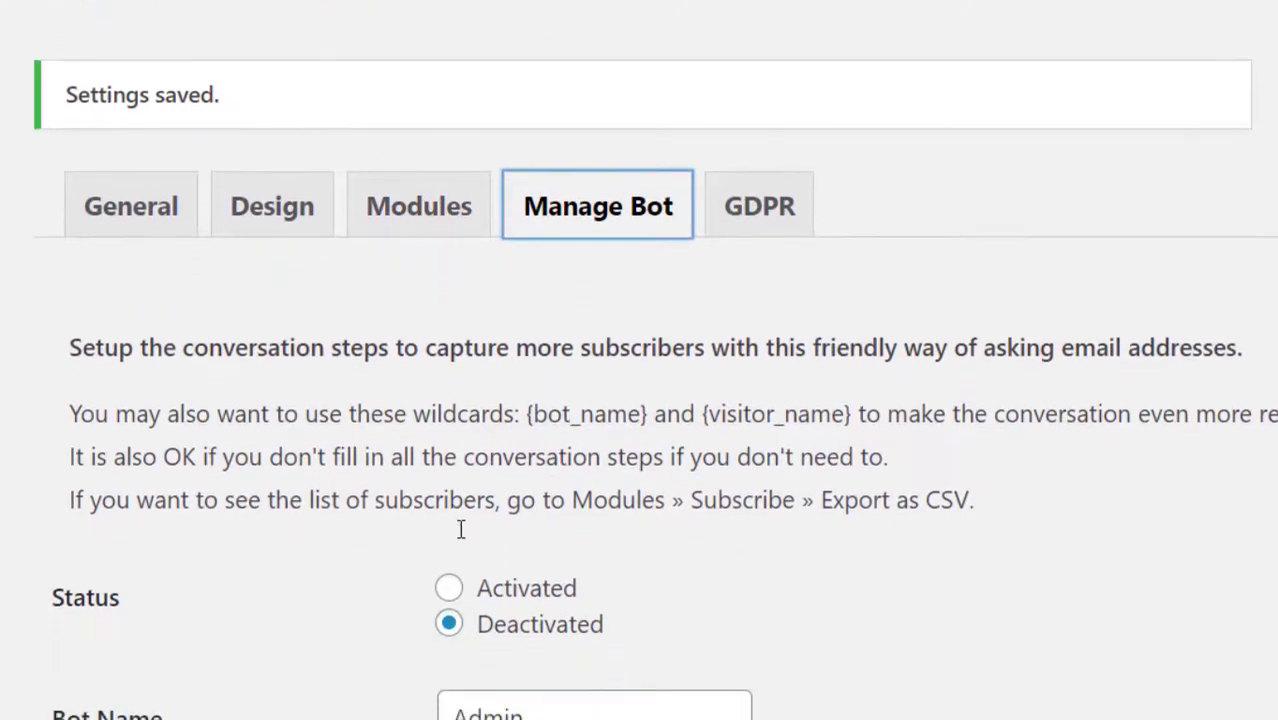
scroll(460, 535, down, 1)
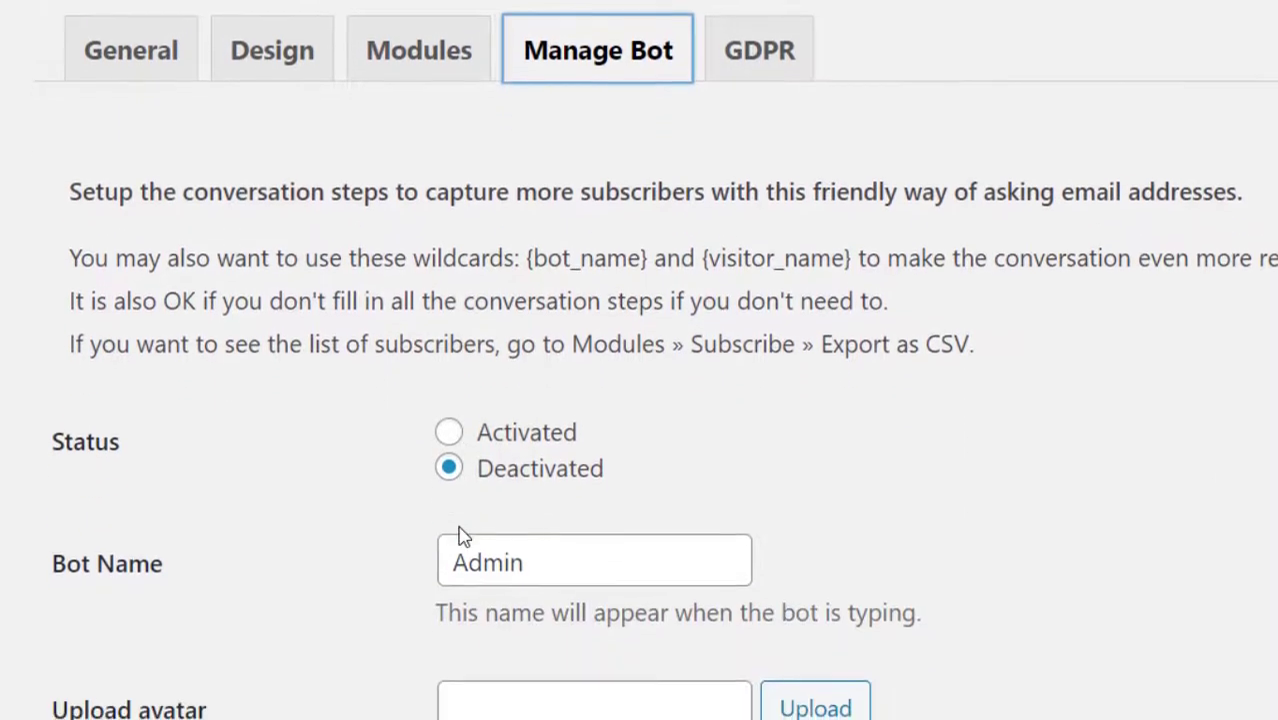
click(449, 429)
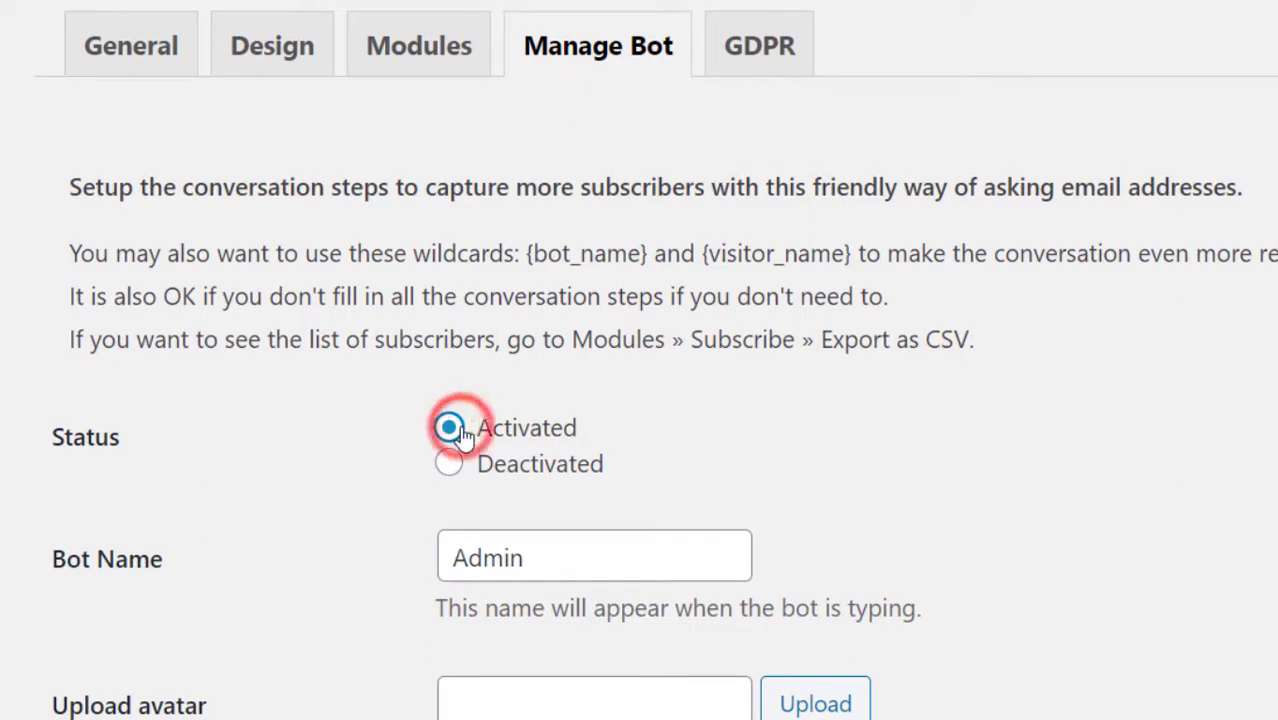
Choose a photo from the media library as the bot's avatar.
scroll(285, 565, down, 3)
scroll(285, 565, down, 3)
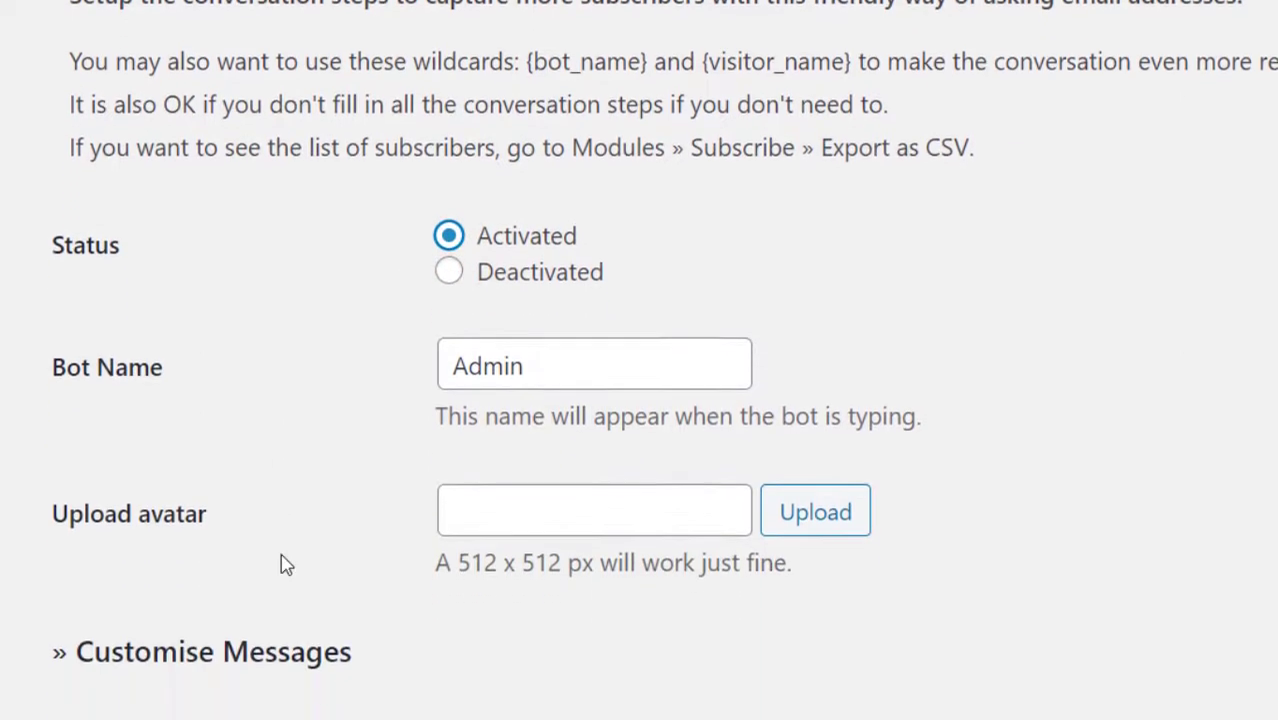
scroll(285, 565, down, 1)
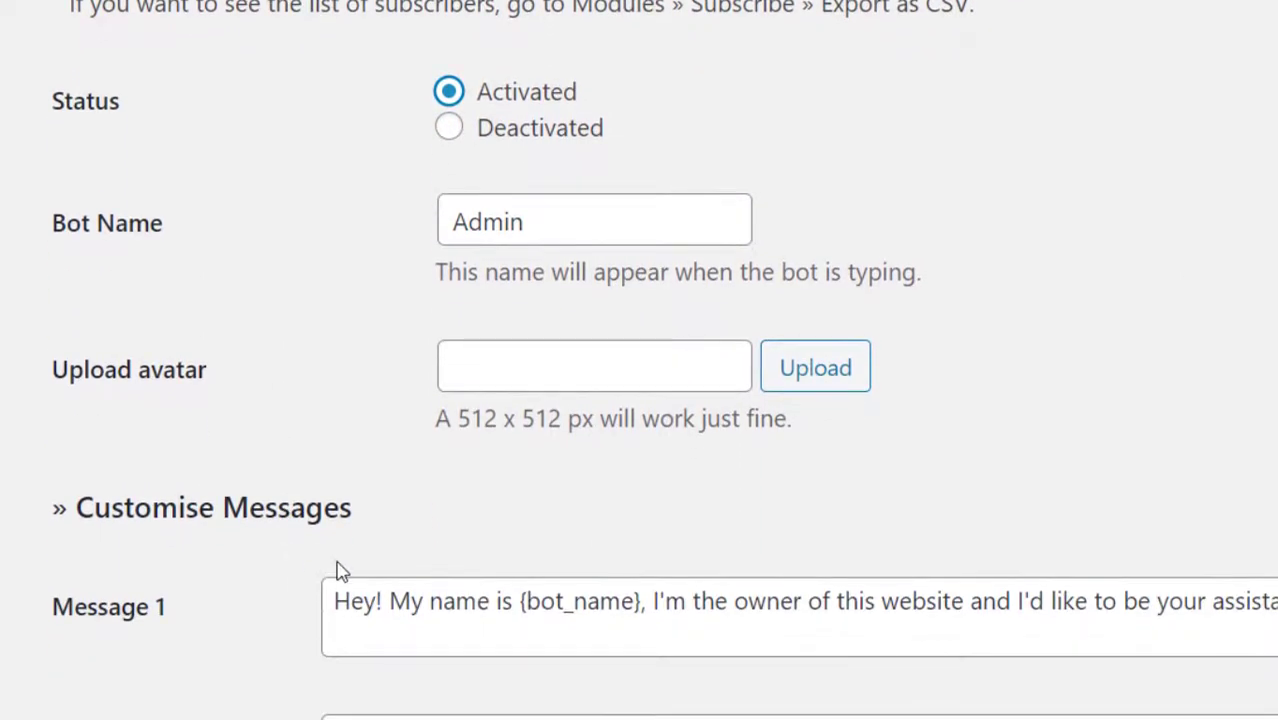
click(780, 368)
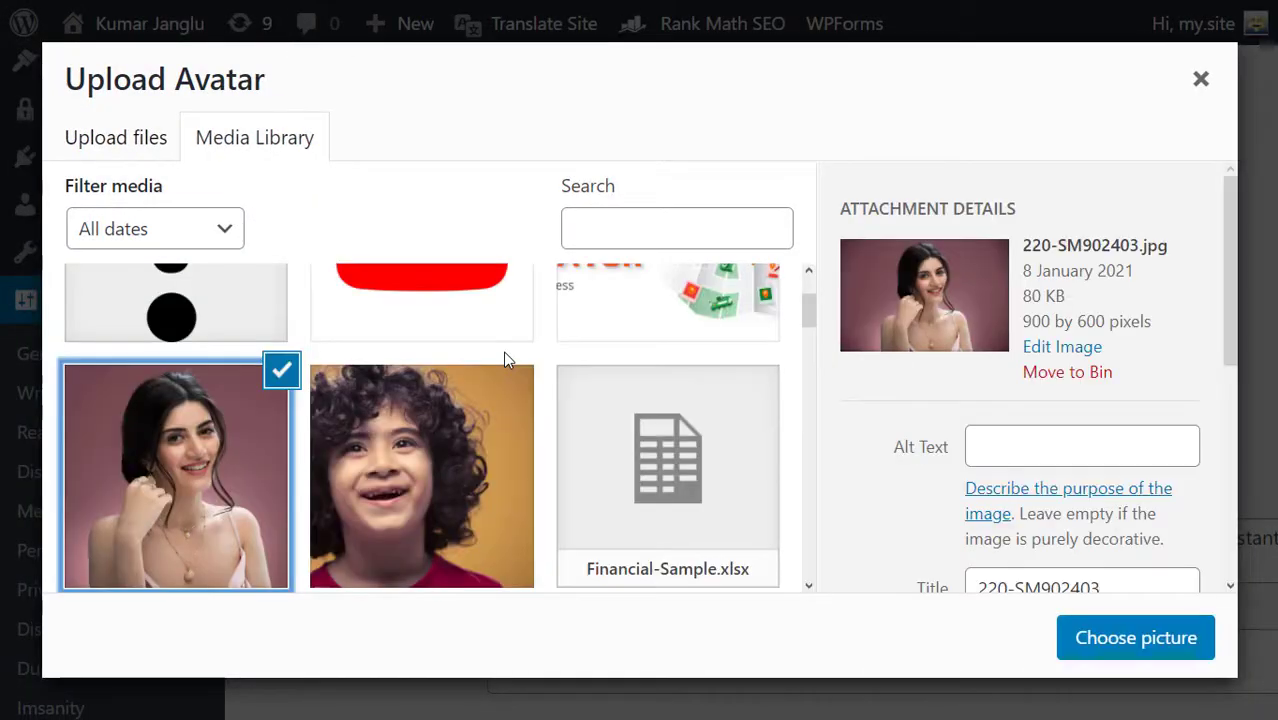
click(1116, 640)
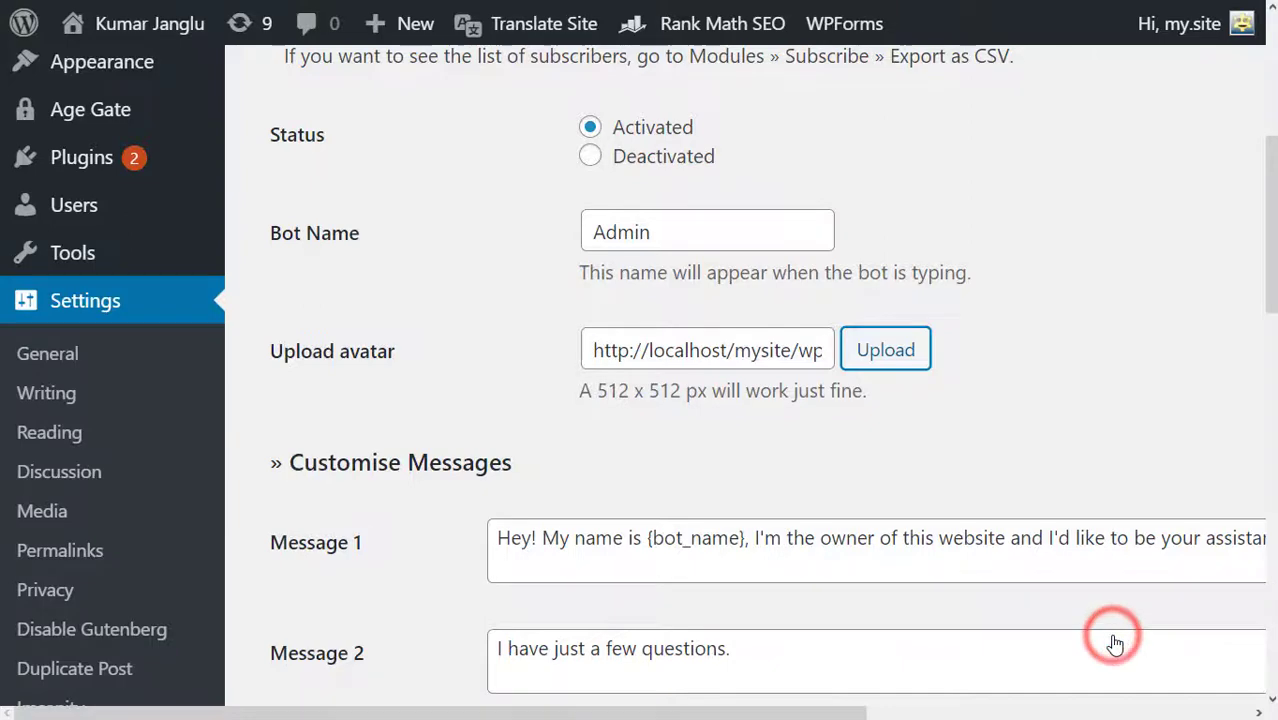
Rename the bot from Admin to Ayesha.
scroll(797, 466, down, 2)
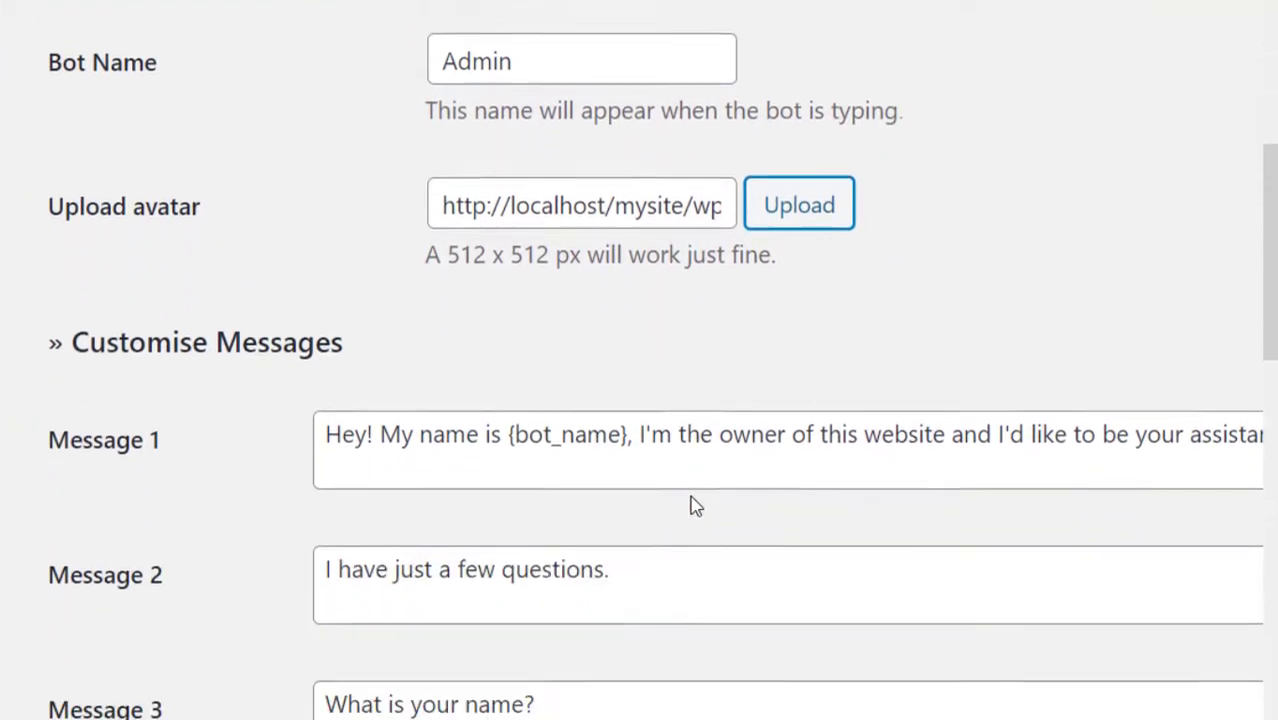
scroll(693, 505, down, 2)
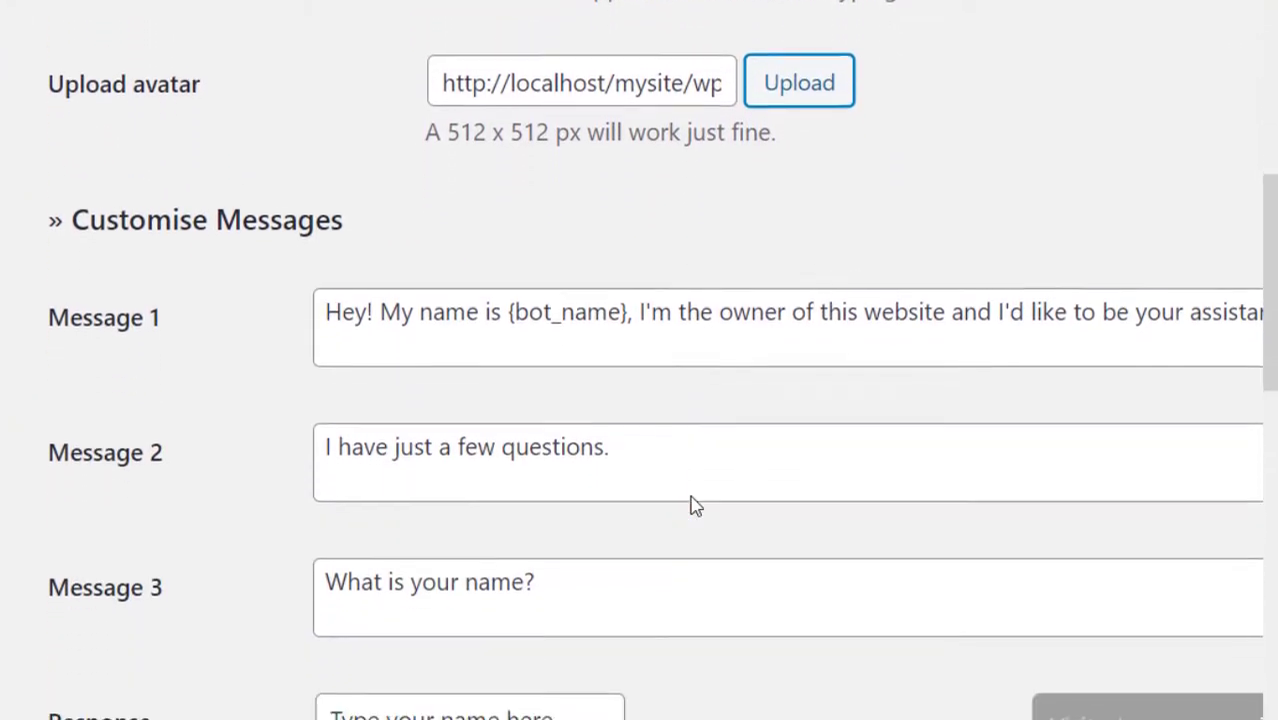
scroll(693, 497, down, 3)
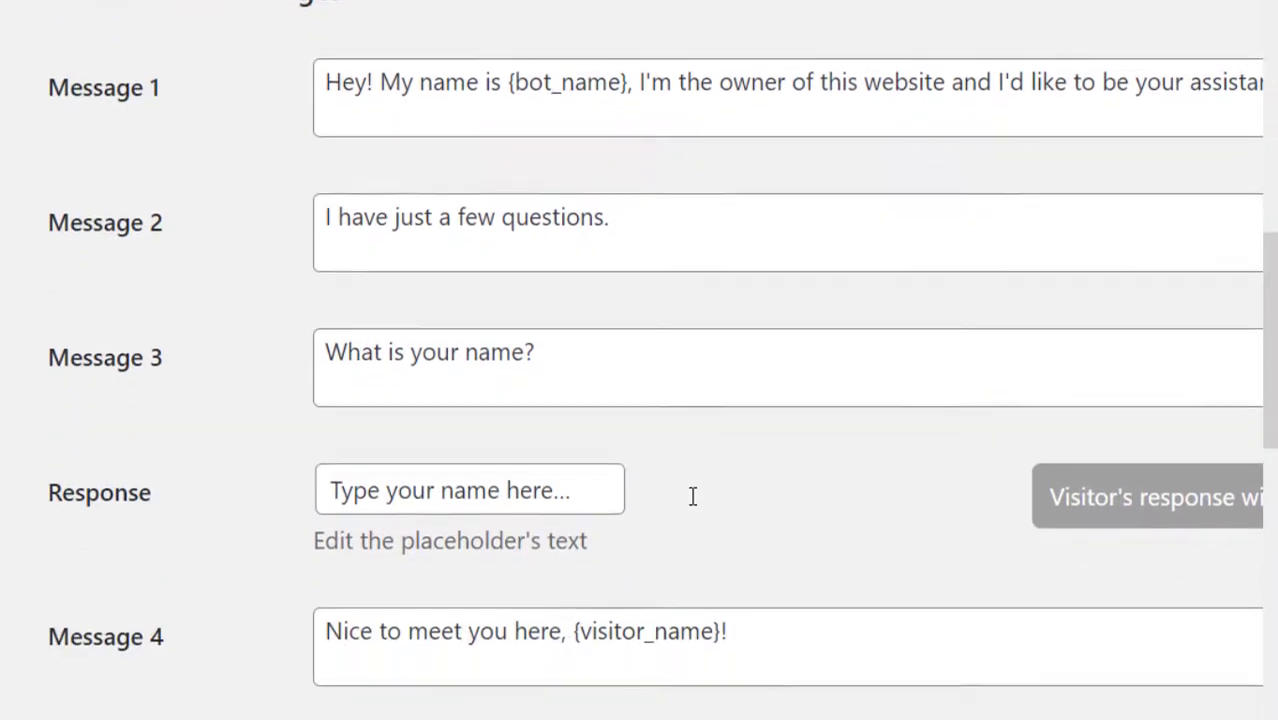
scroll(693, 497, up, 4)
scroll(696, 508, up, 5)
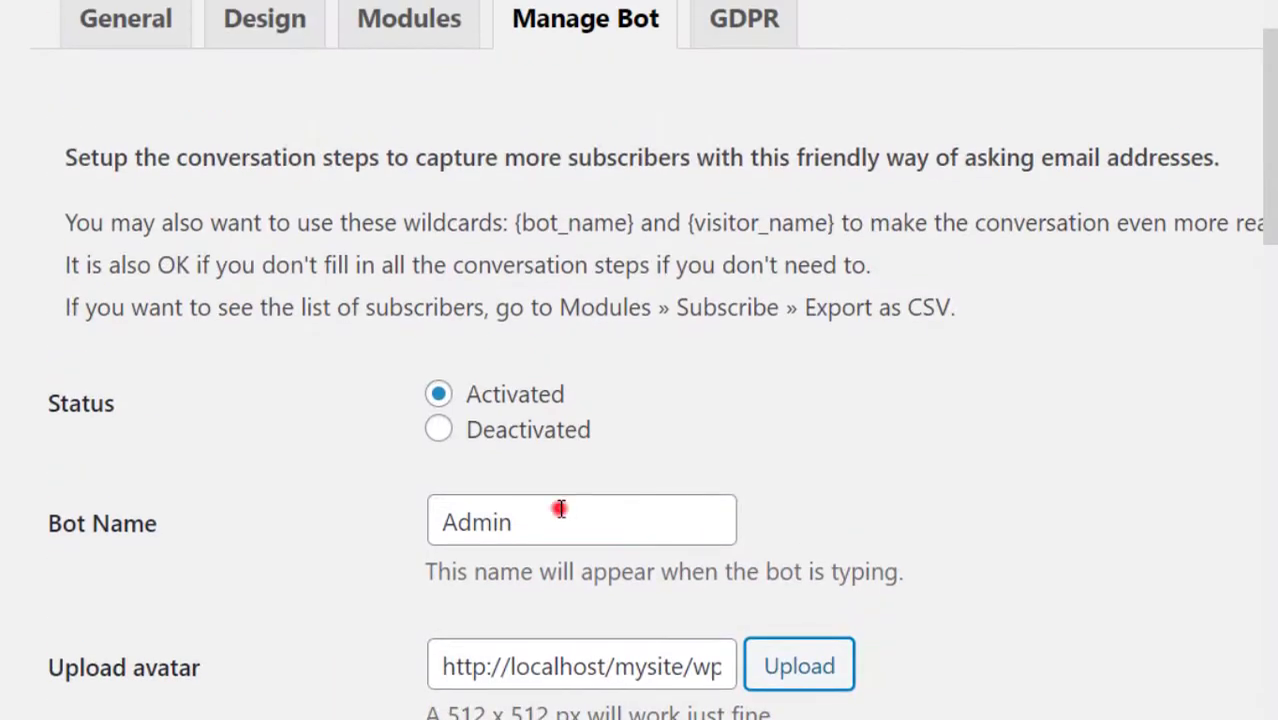
double_click(560, 510)
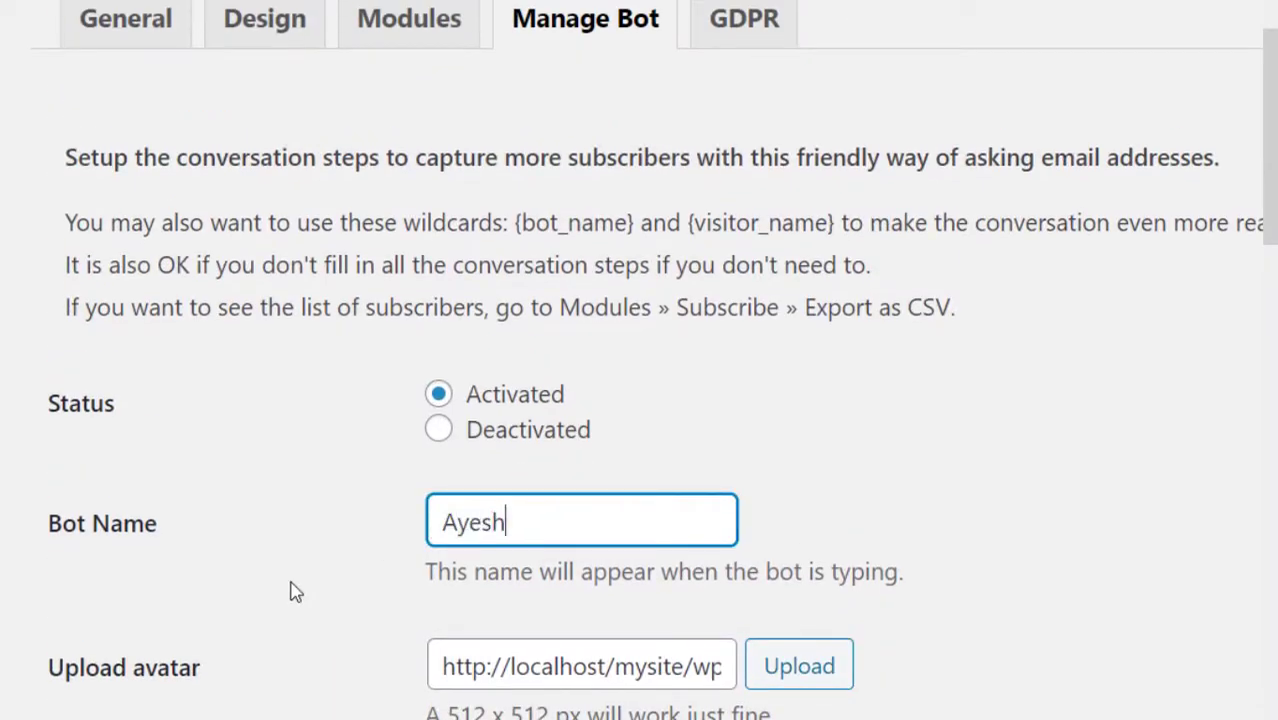
text(Ayesha)
Review conversation messages 1–10 and save the Manage Bot settings.
scroll(296, 592, down, 5)
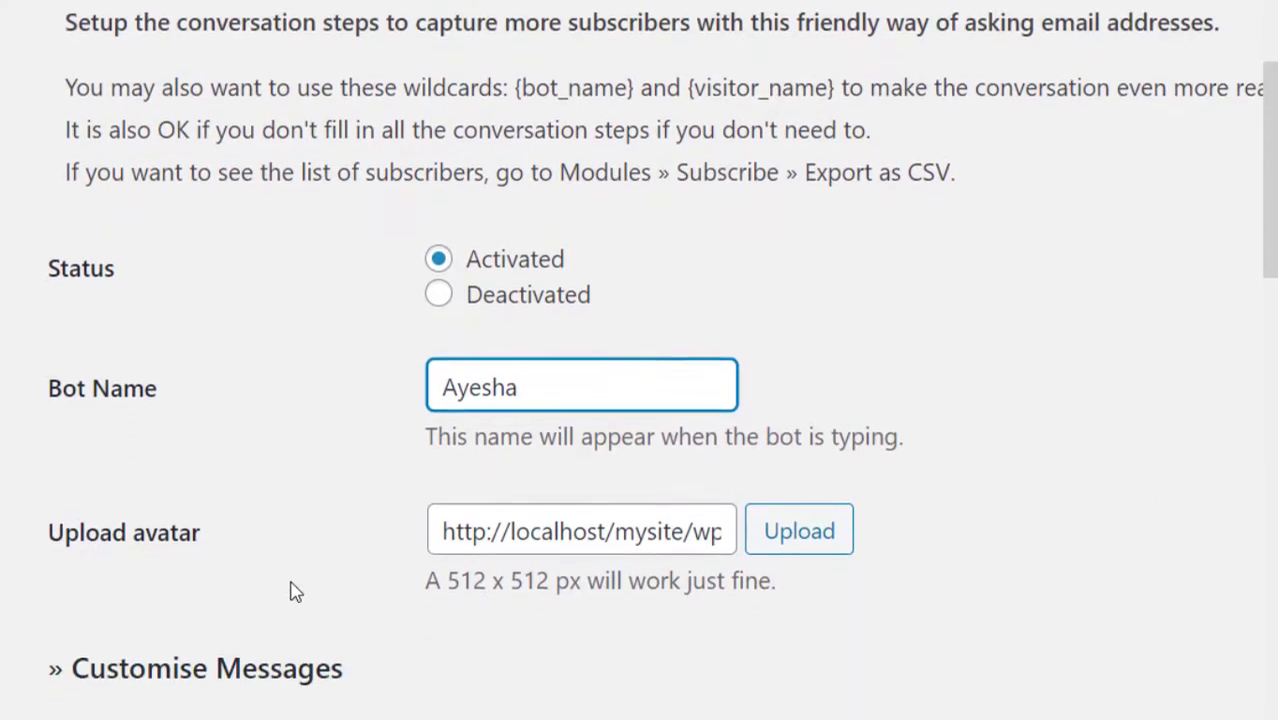
scroll(296, 592, down, 5)
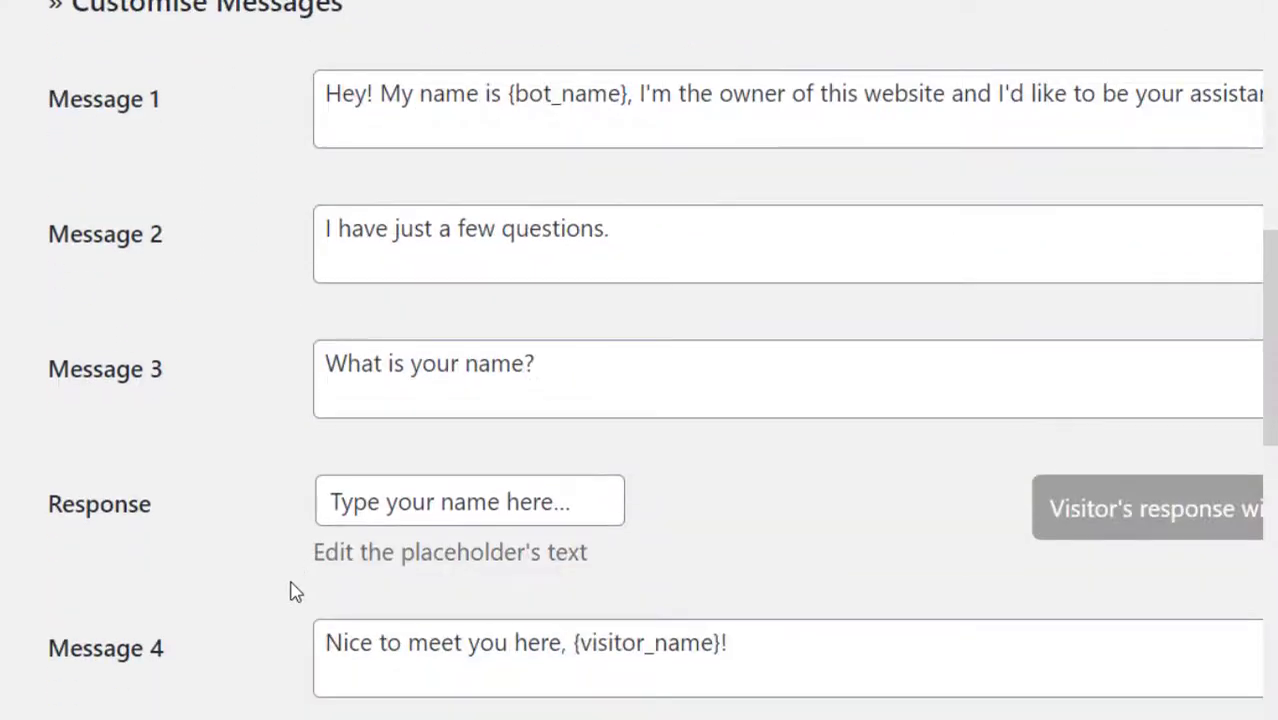
scroll(290, 592, down, 2)
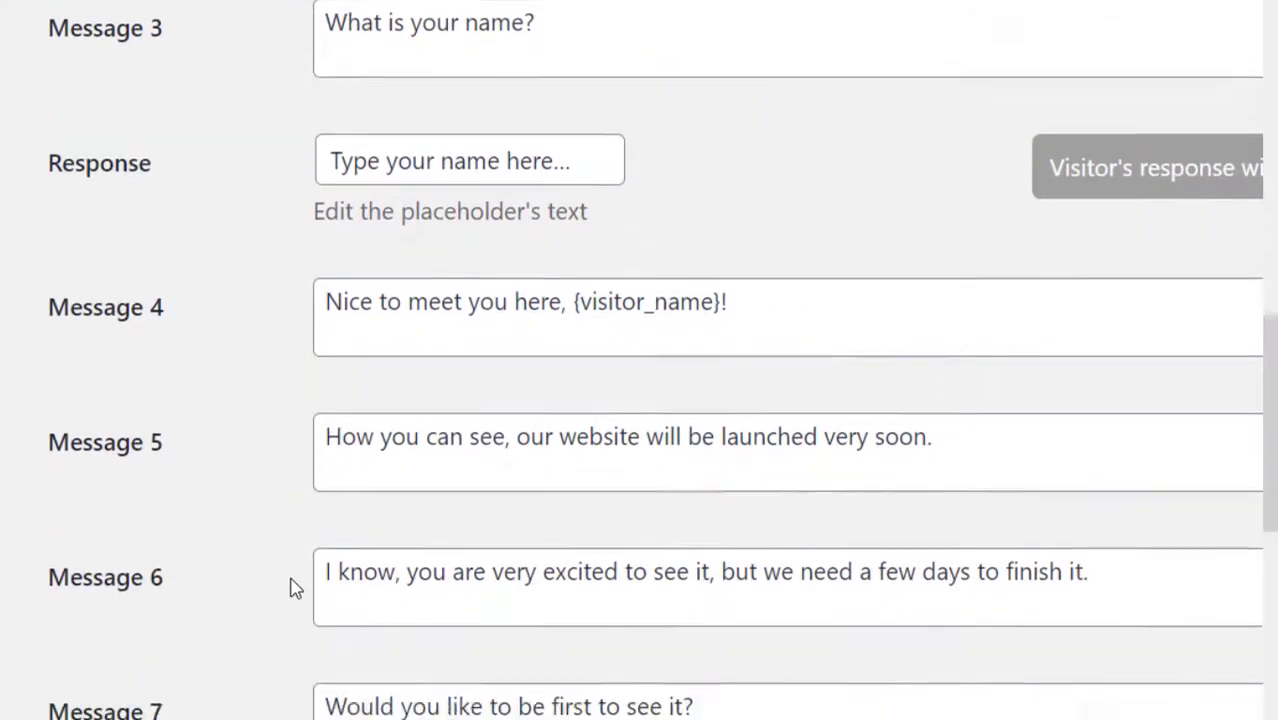
scroll(283, 596, up, 6)
scroll(283, 605, down, 3)
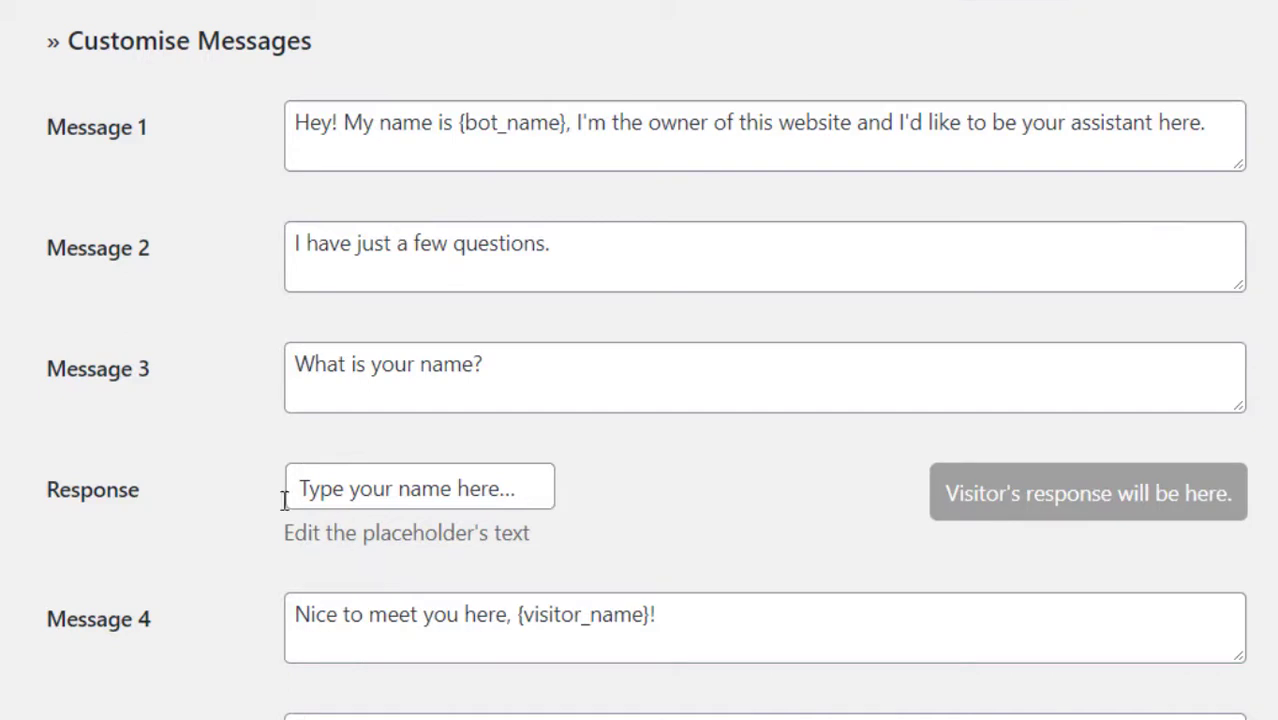
scroll(240, 515, down, 3)
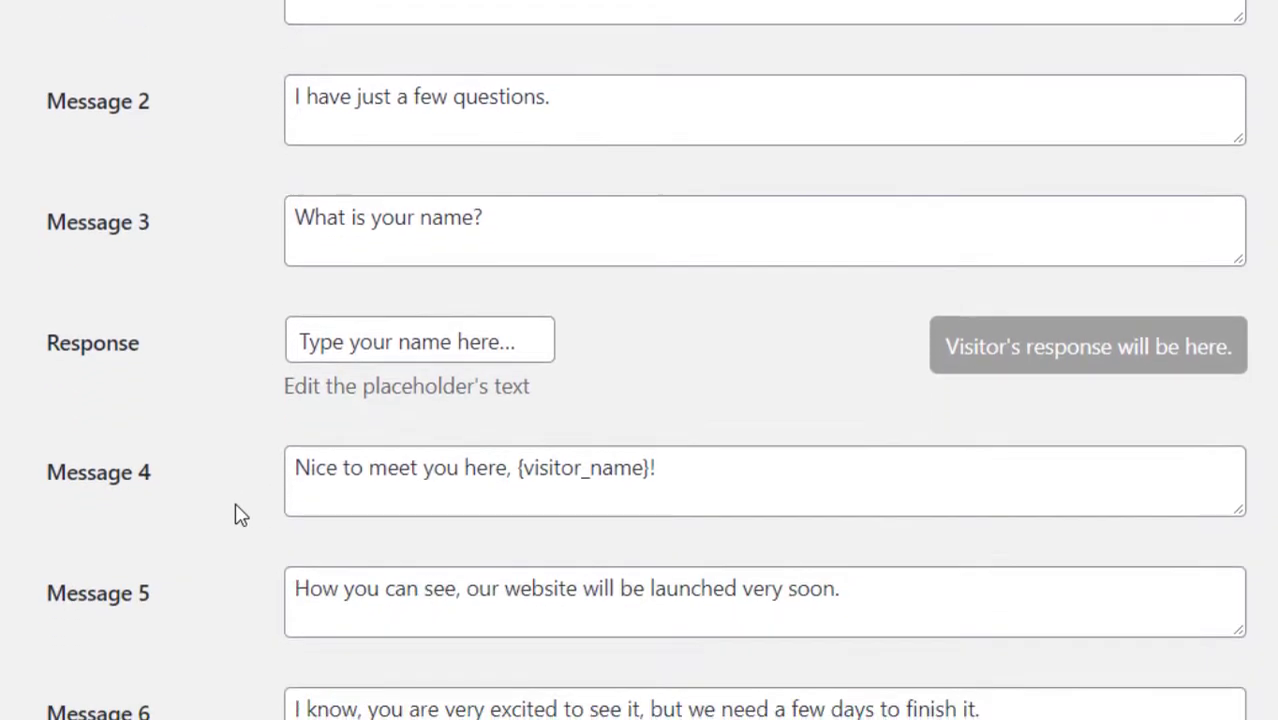
scroll(240, 515, down, 3)
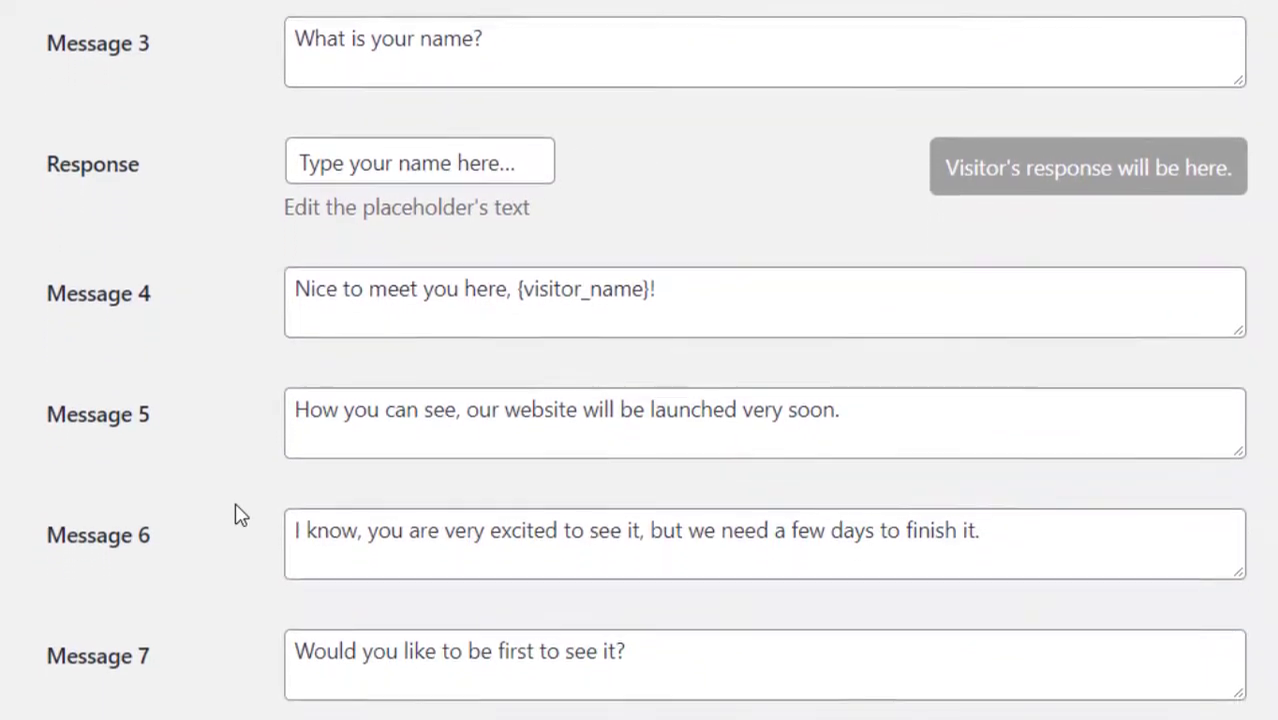
scroll(240, 515, down, 3)
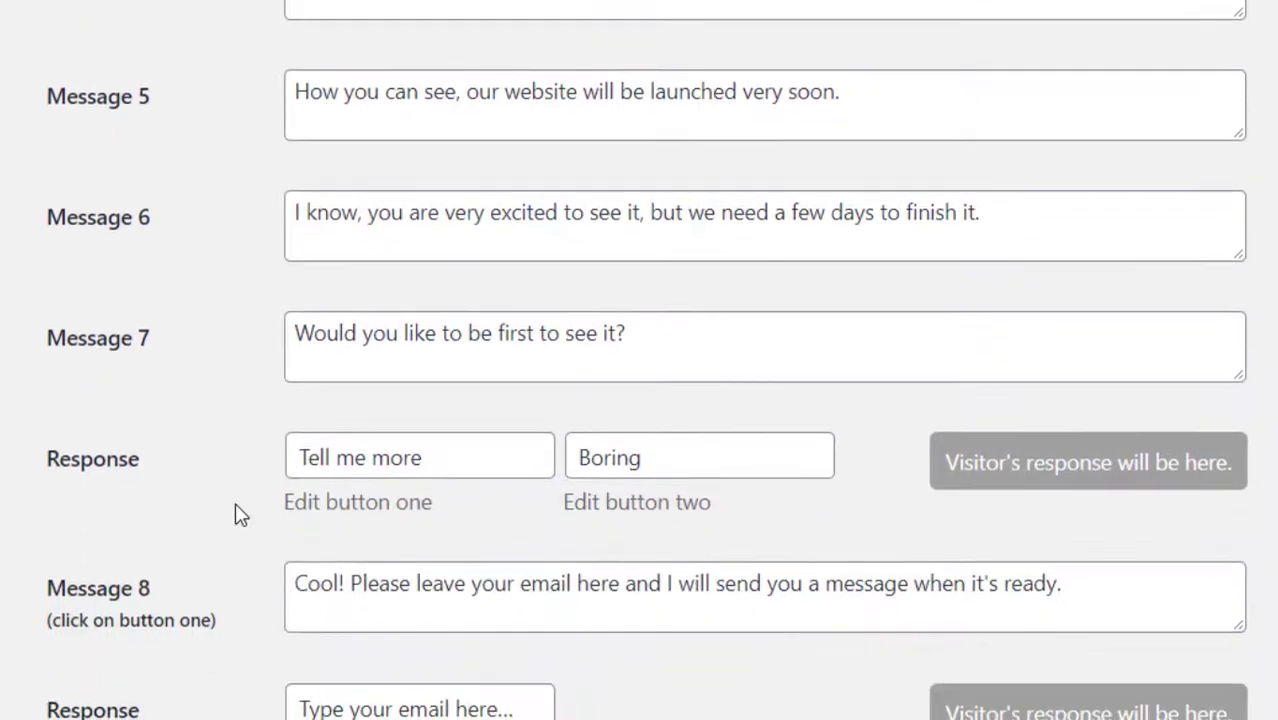
scroll(240, 515, down, 5)
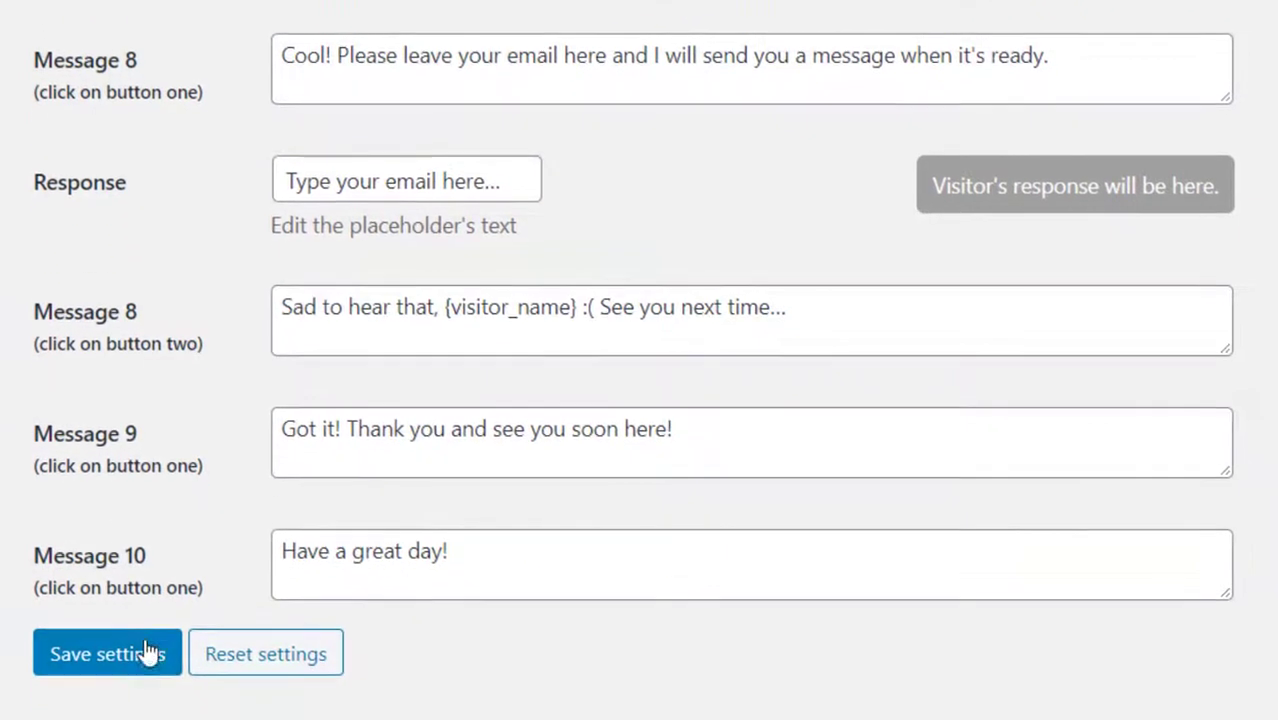
click(147, 653)
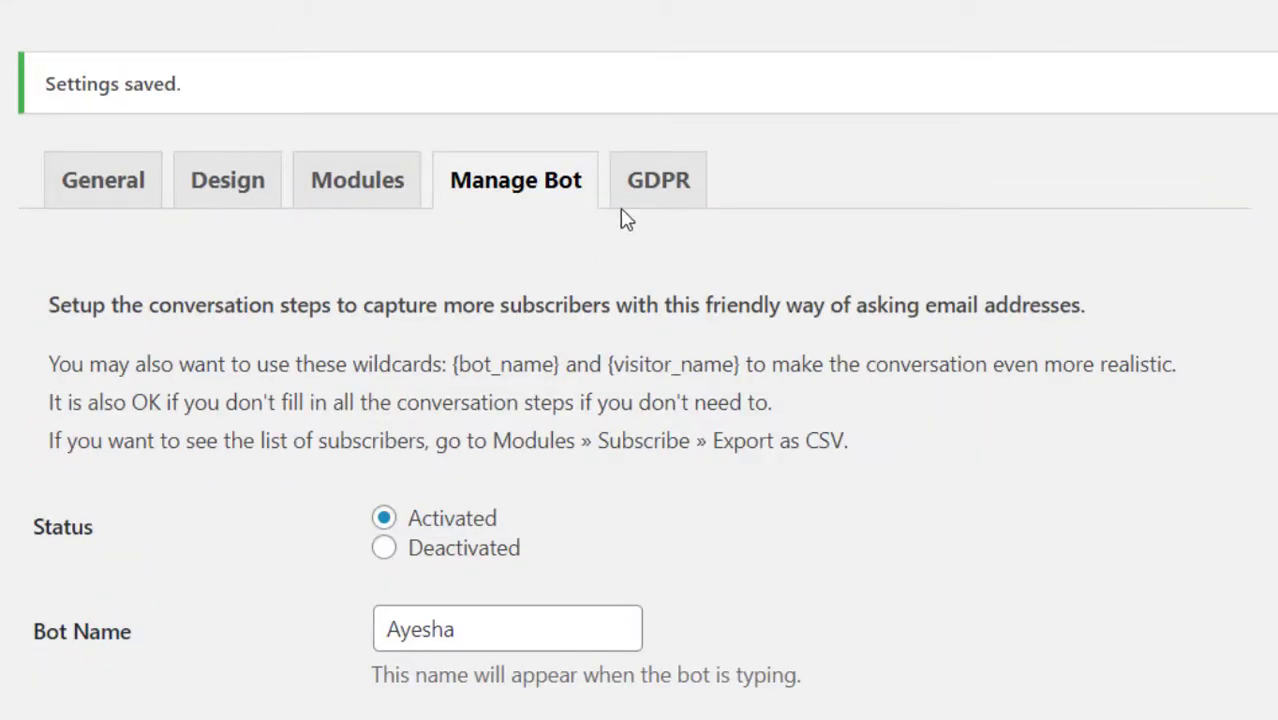
Save the GDPR tab with status Deactivated and link name 'Privacy Policy'.
click(645, 207)
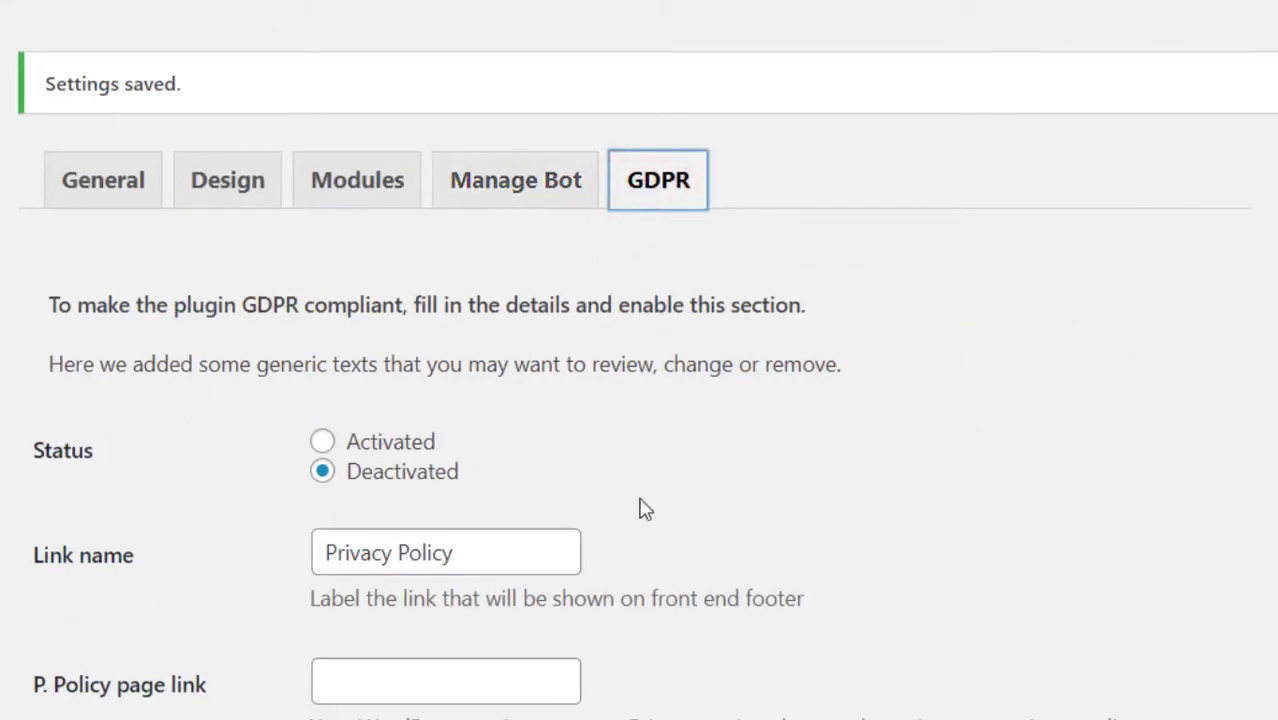
scroll(645, 510, down, 1)
scroll(643, 508, down, 2)
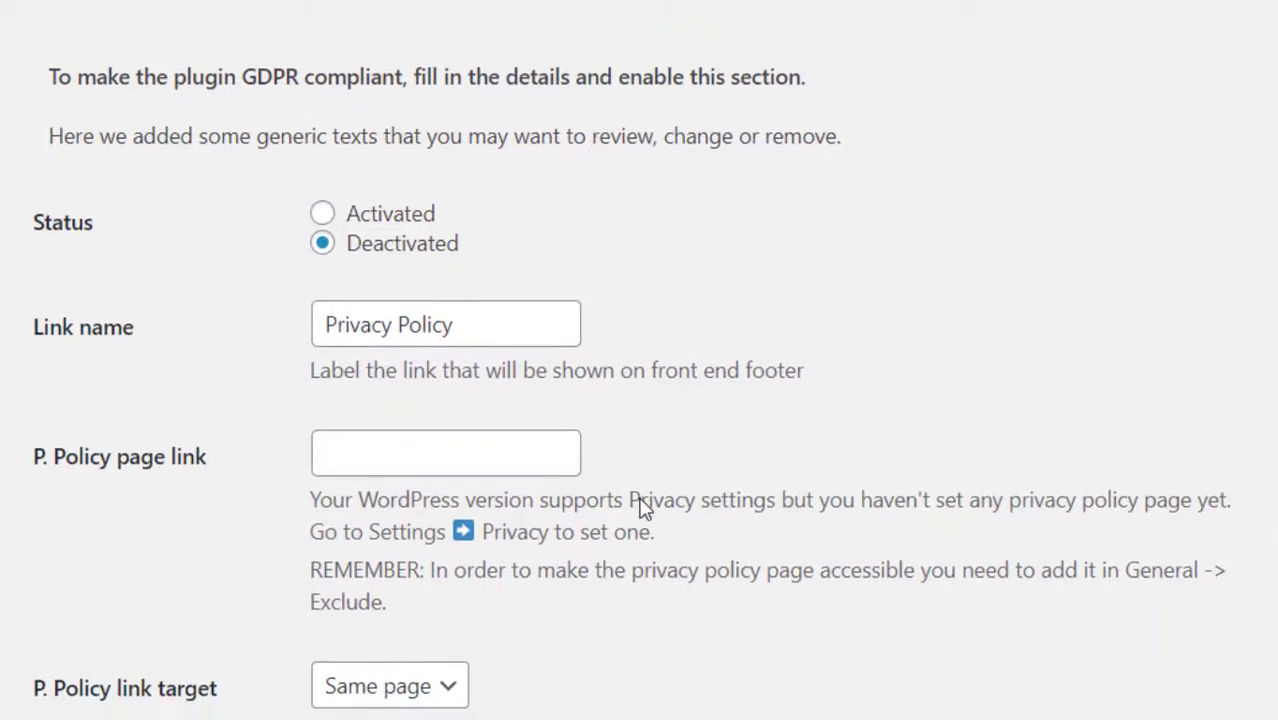
scroll(643, 508, down, 10)
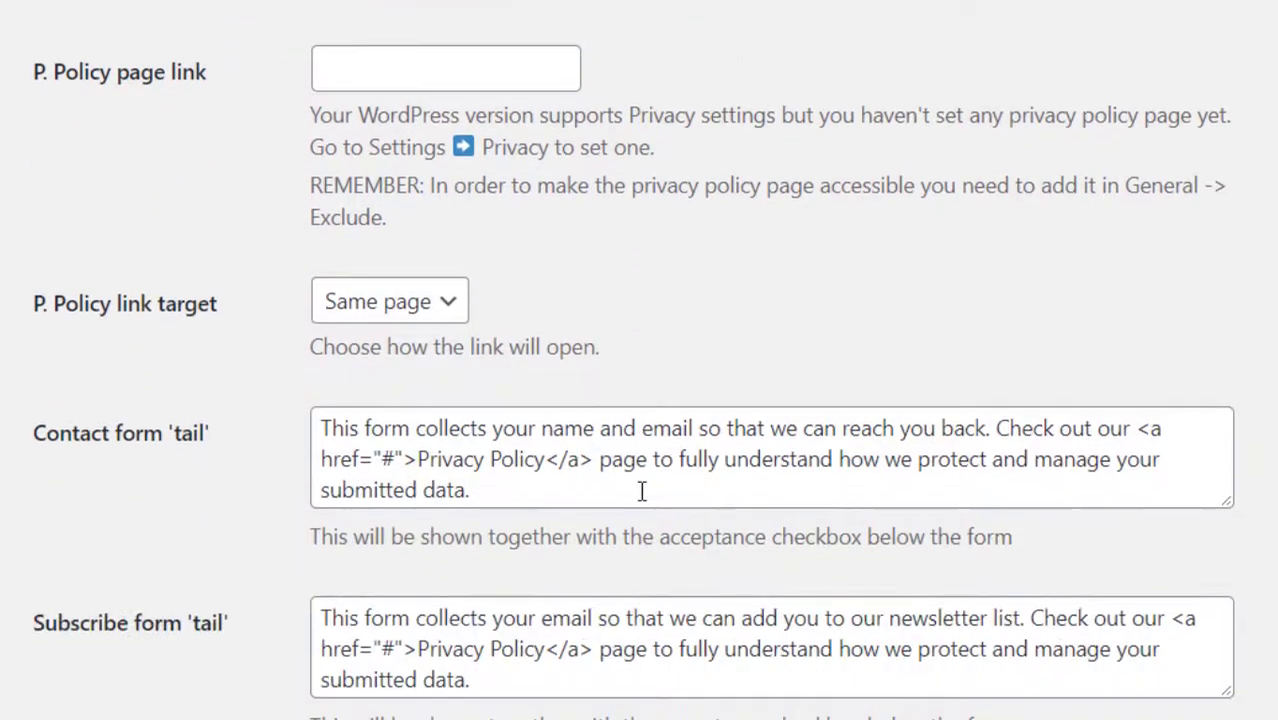
scroll(643, 490, down, 3)
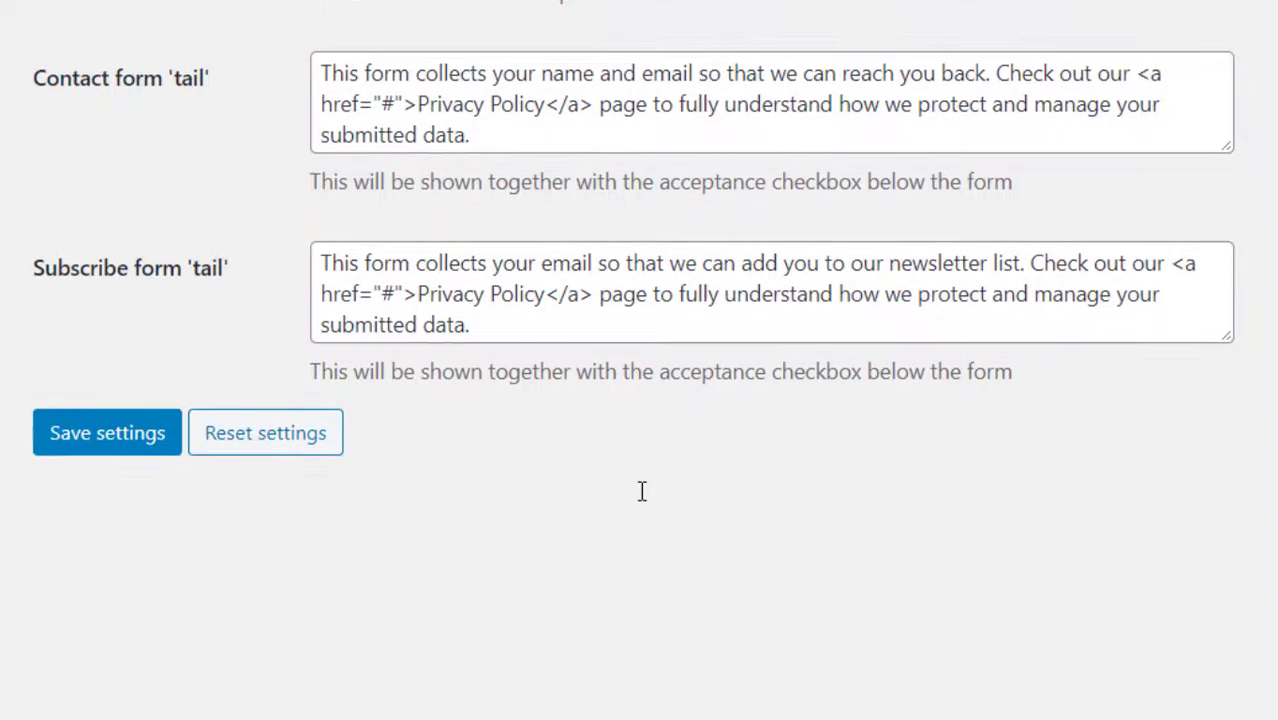
click(142, 450)
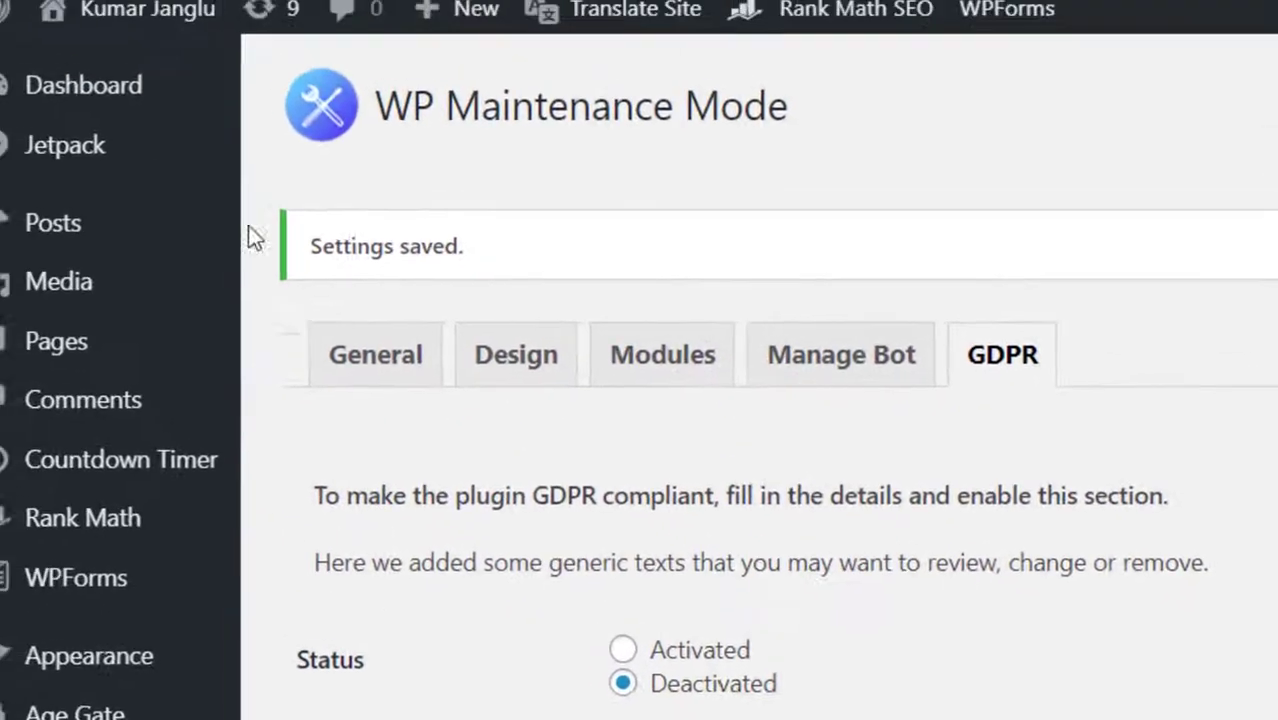
Visit the live maintenance page and answer Ayesha's name question with a visitor name.
mouse_move(140, 8)
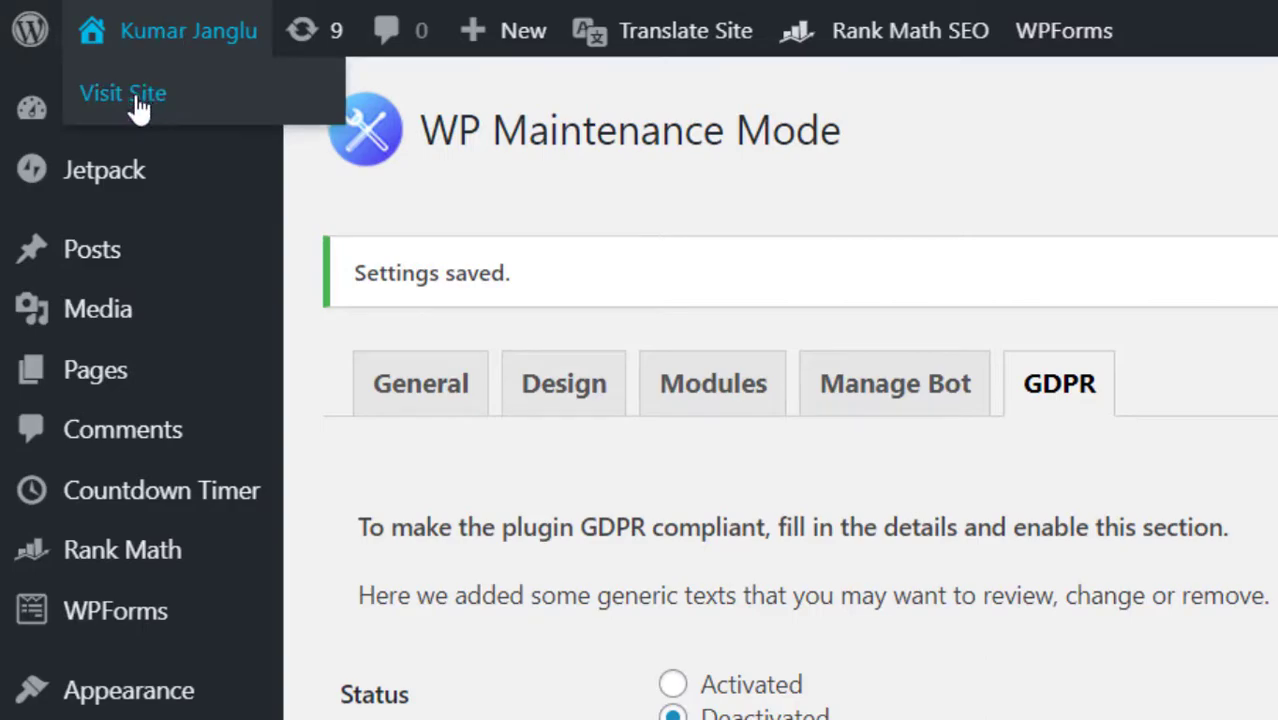
click(136, 98)
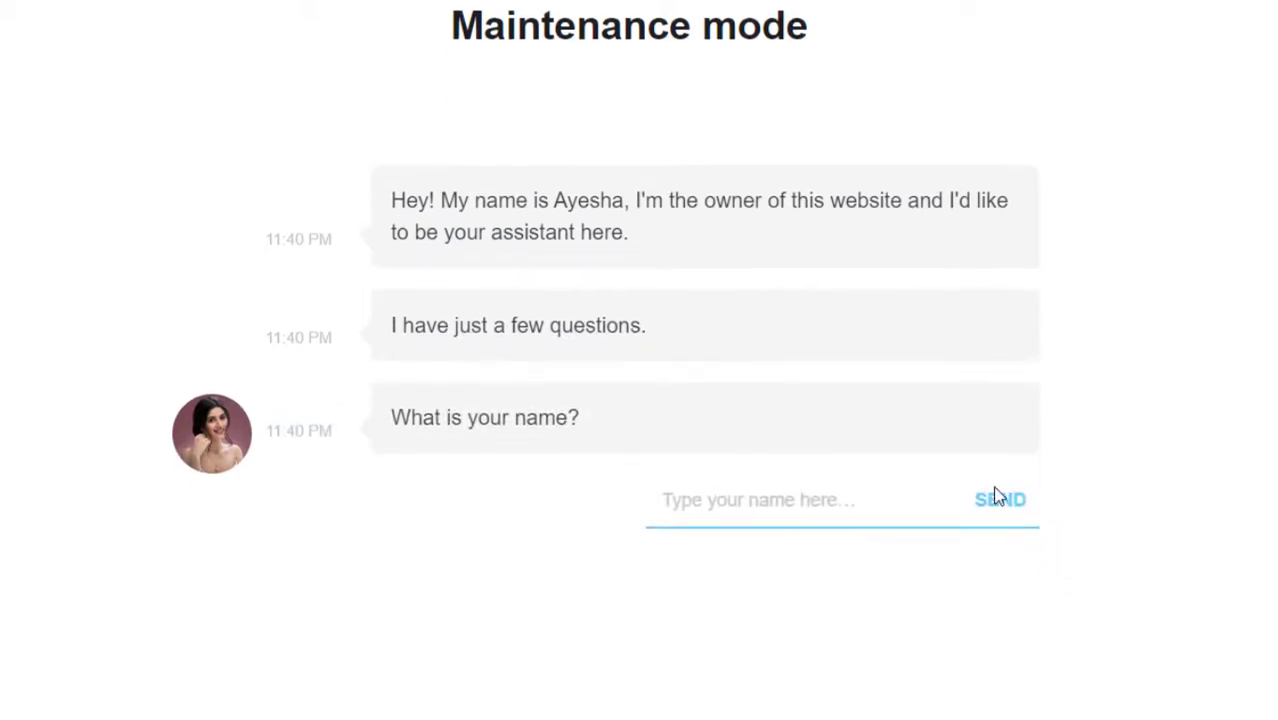
click(802, 570)
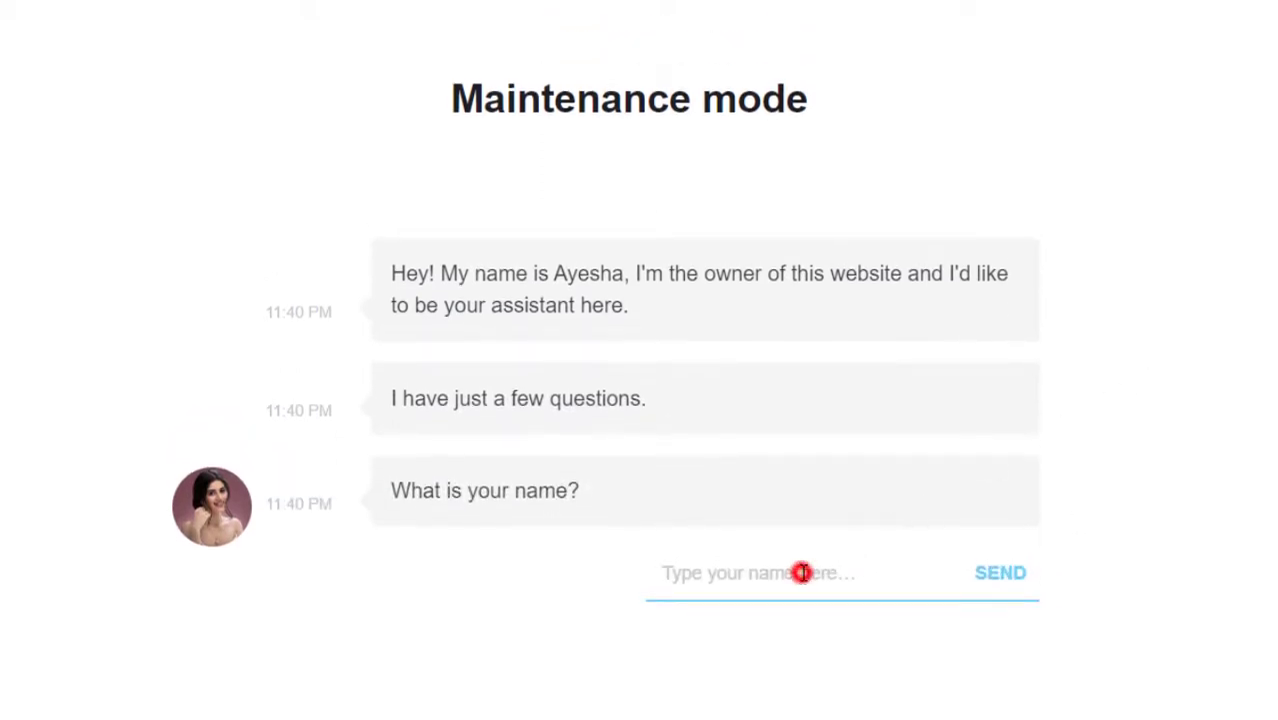
text(Jeetendra)
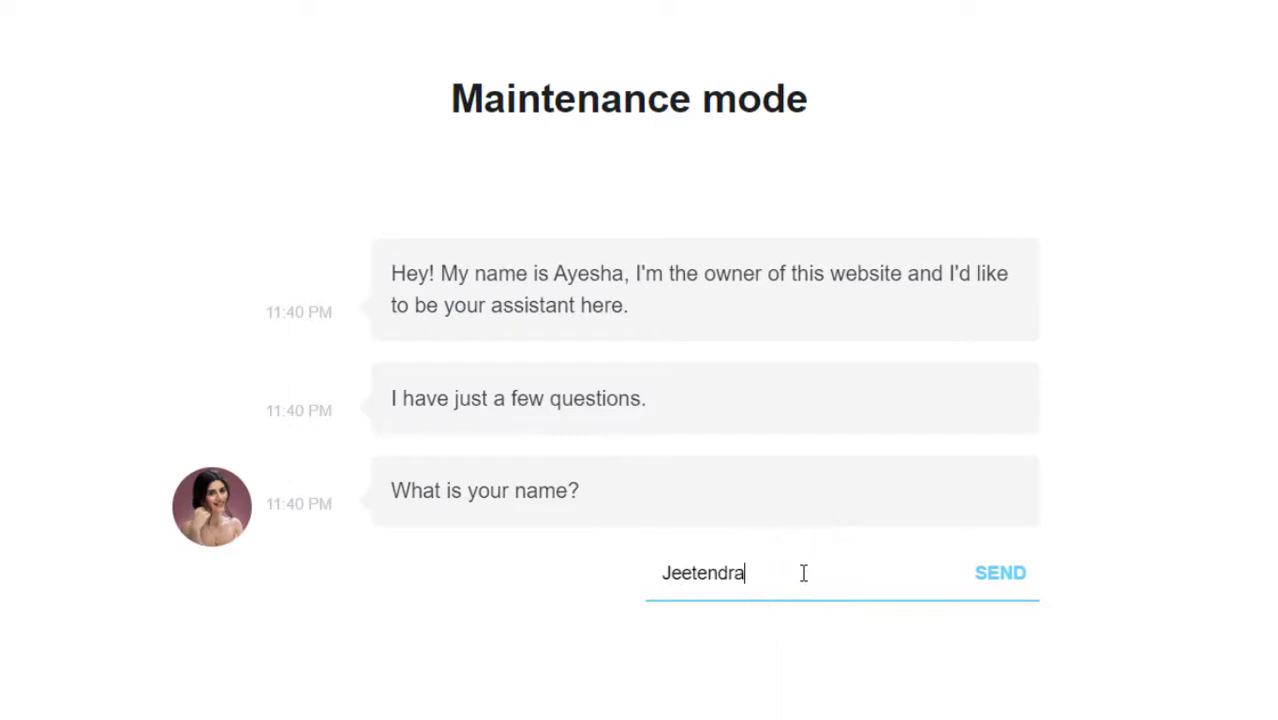
key(Return)
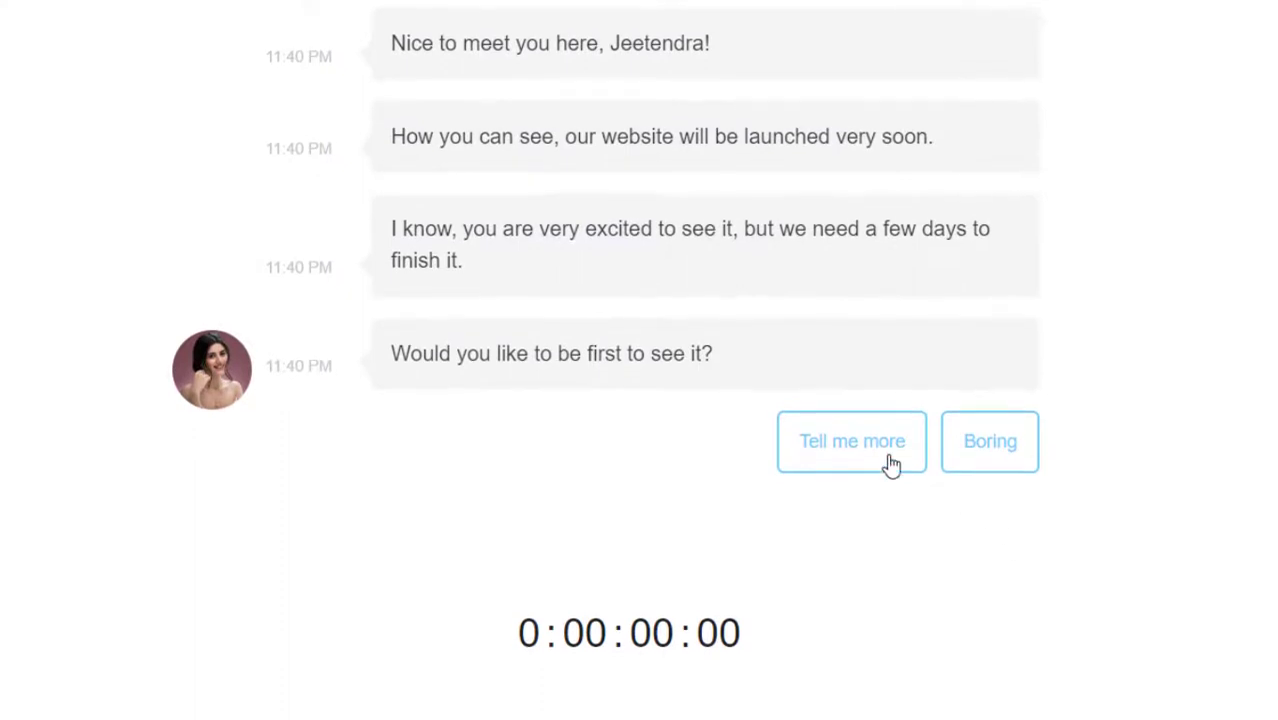
Pick the Tell me more reply and send the chatbot an e-mail address.
click(885, 455)
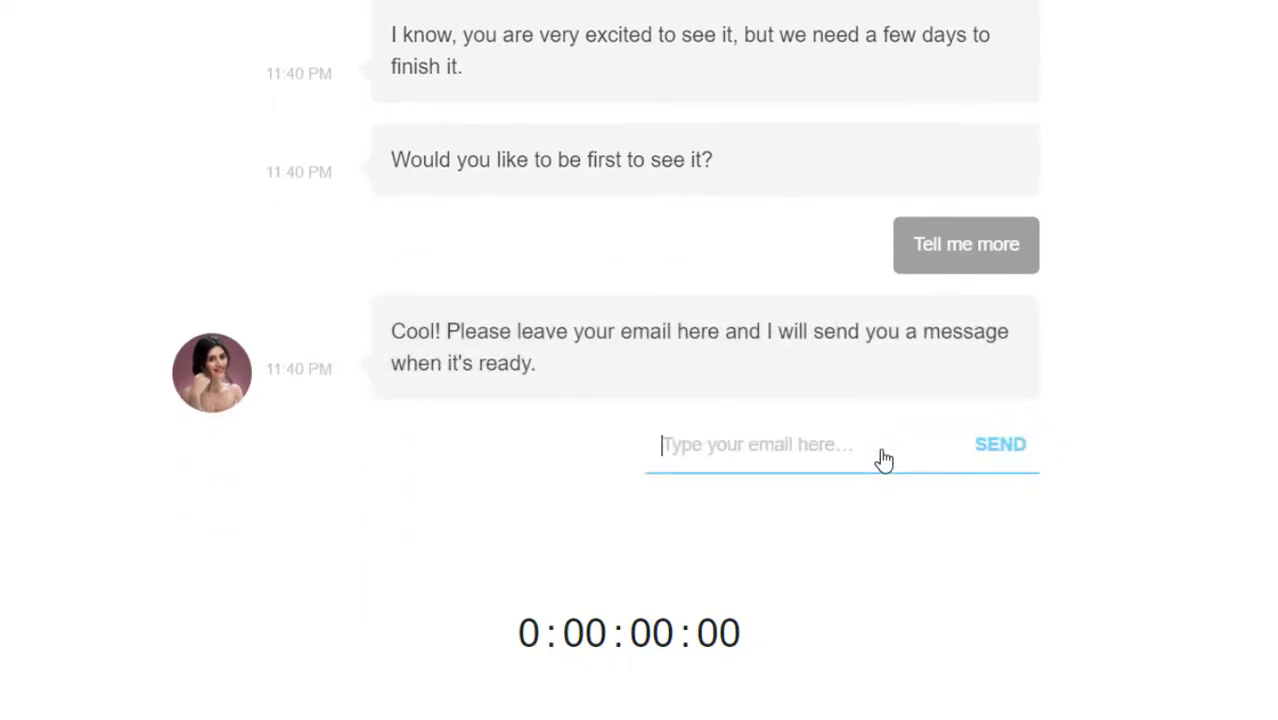
click(823, 442)
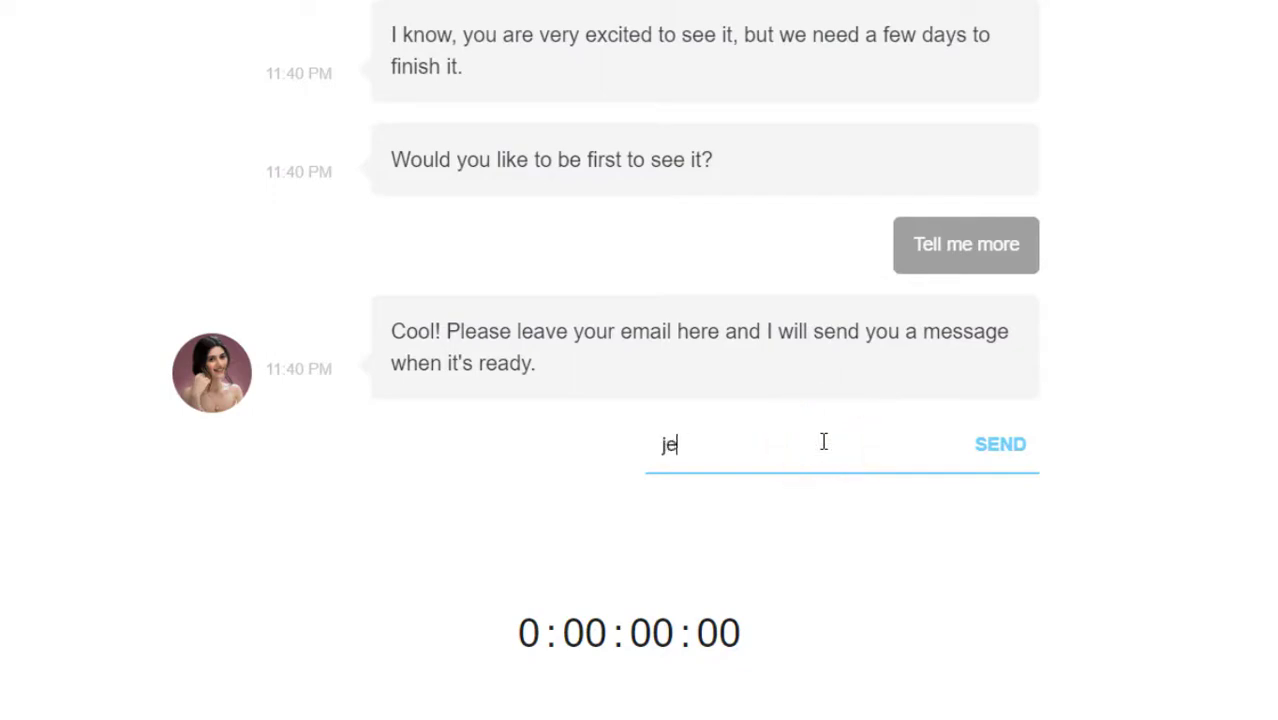
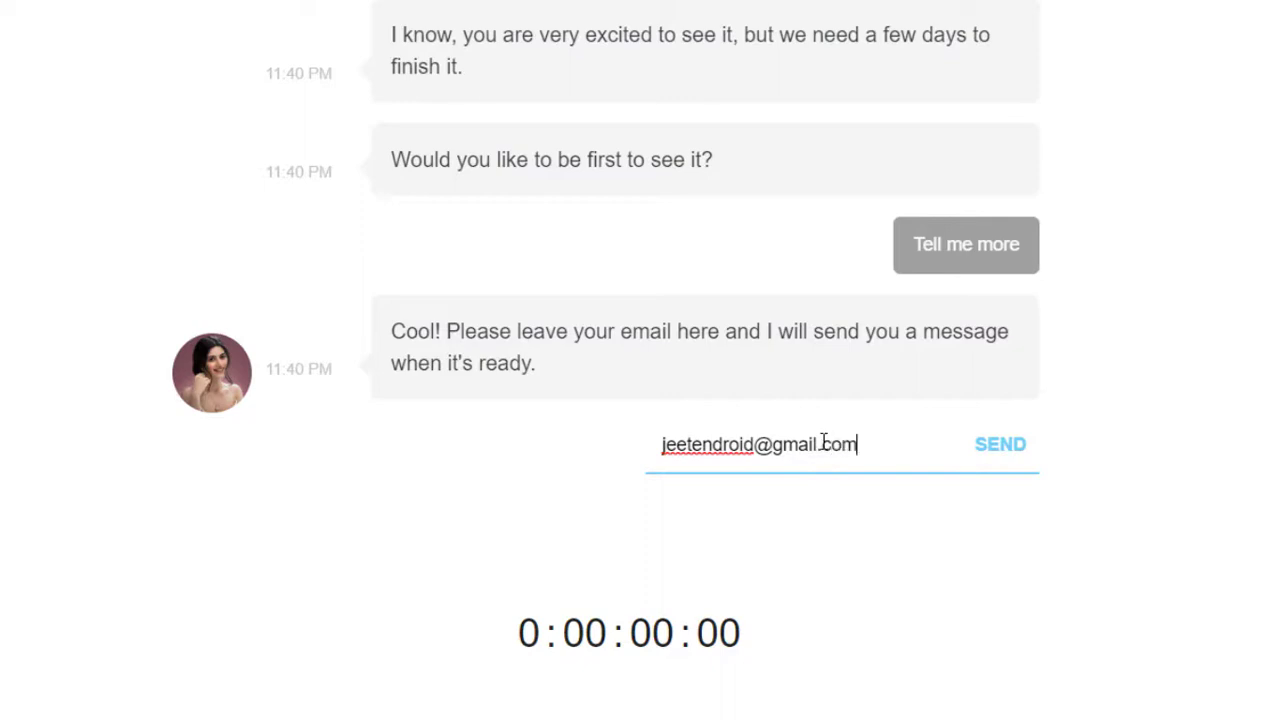
click(1004, 450)
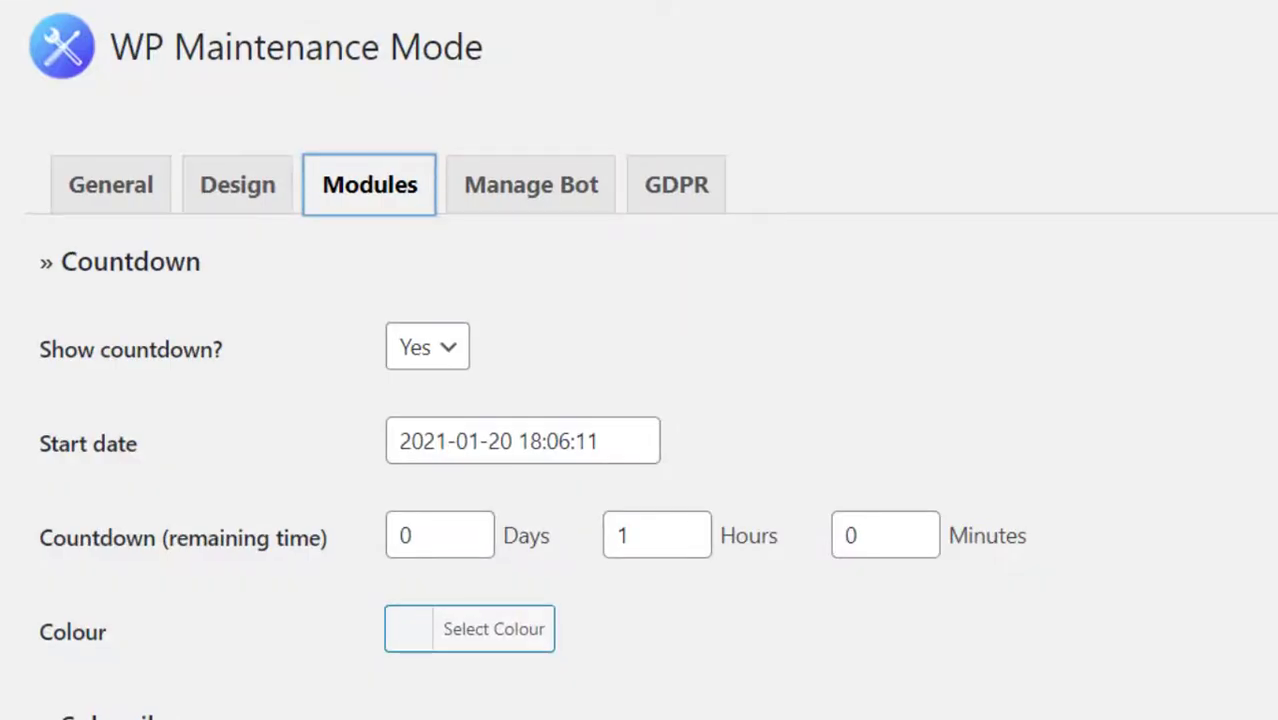
Change Countdown Days to 2, giving 2 days and 1 hour, and save.
scroll(650, 400, down, 2)
double_click(400, 408)
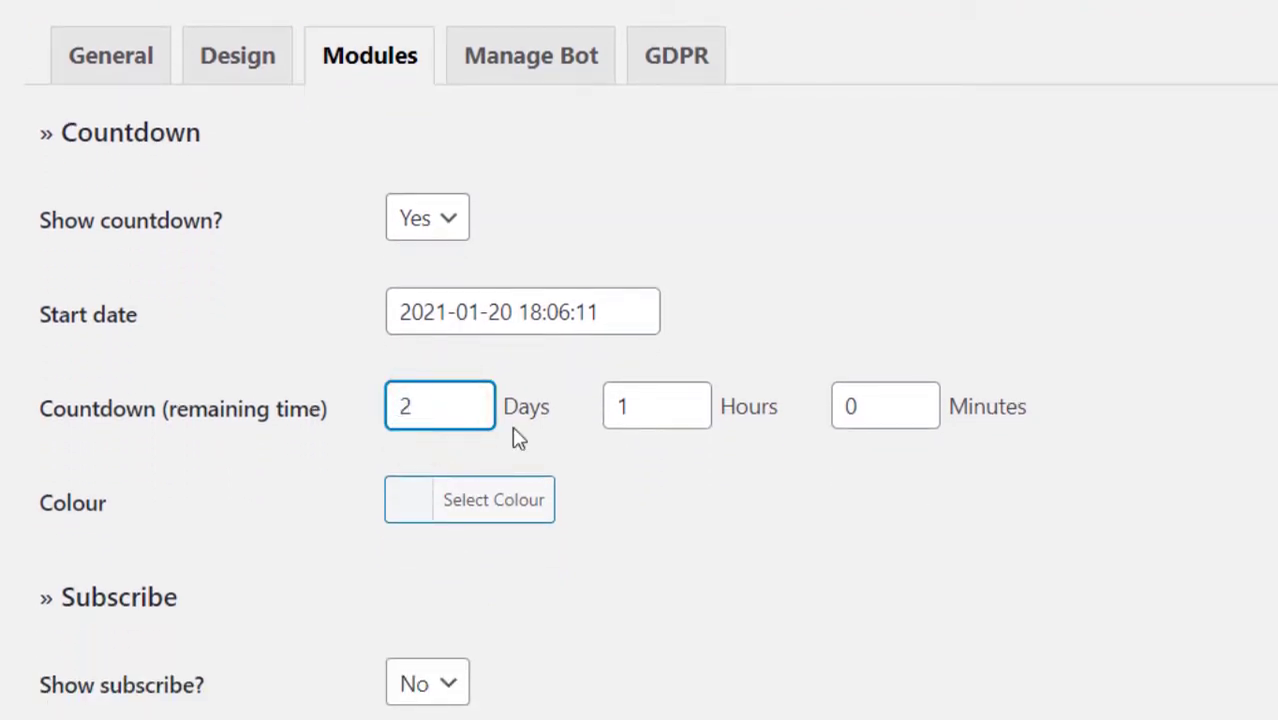
scroll(675, 498, down, 15)
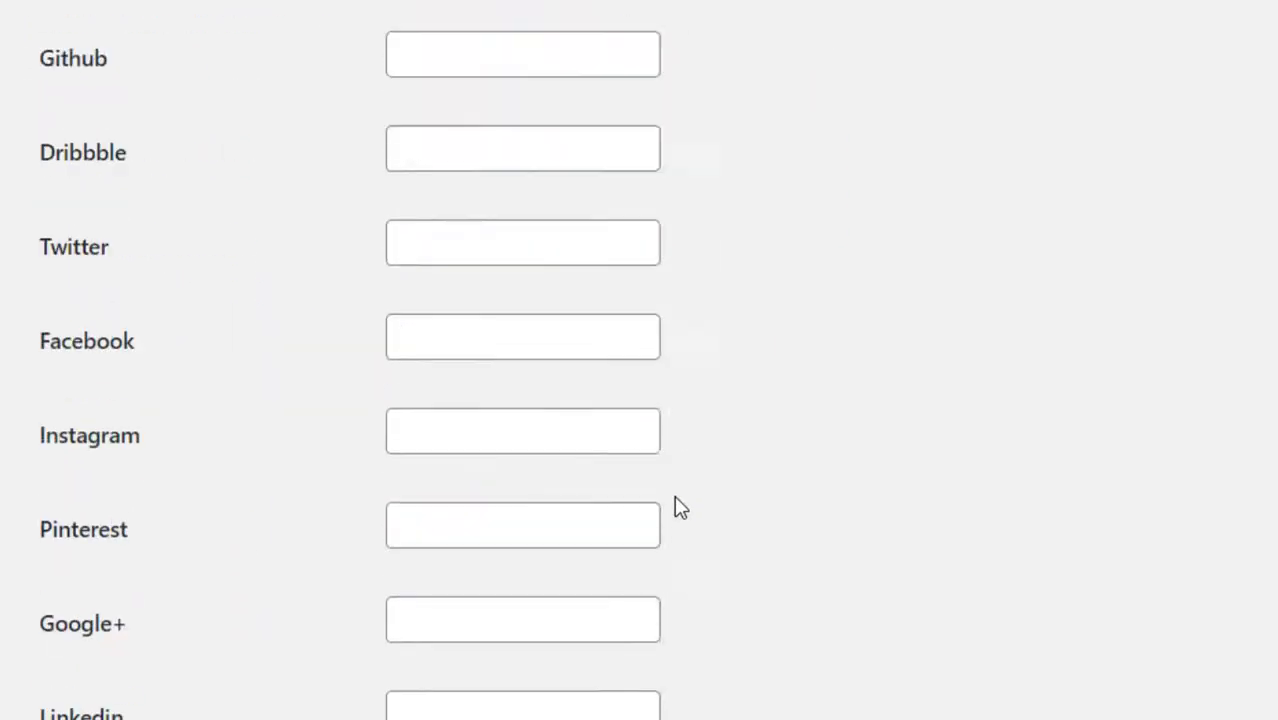
scroll(676, 505, down, 6)
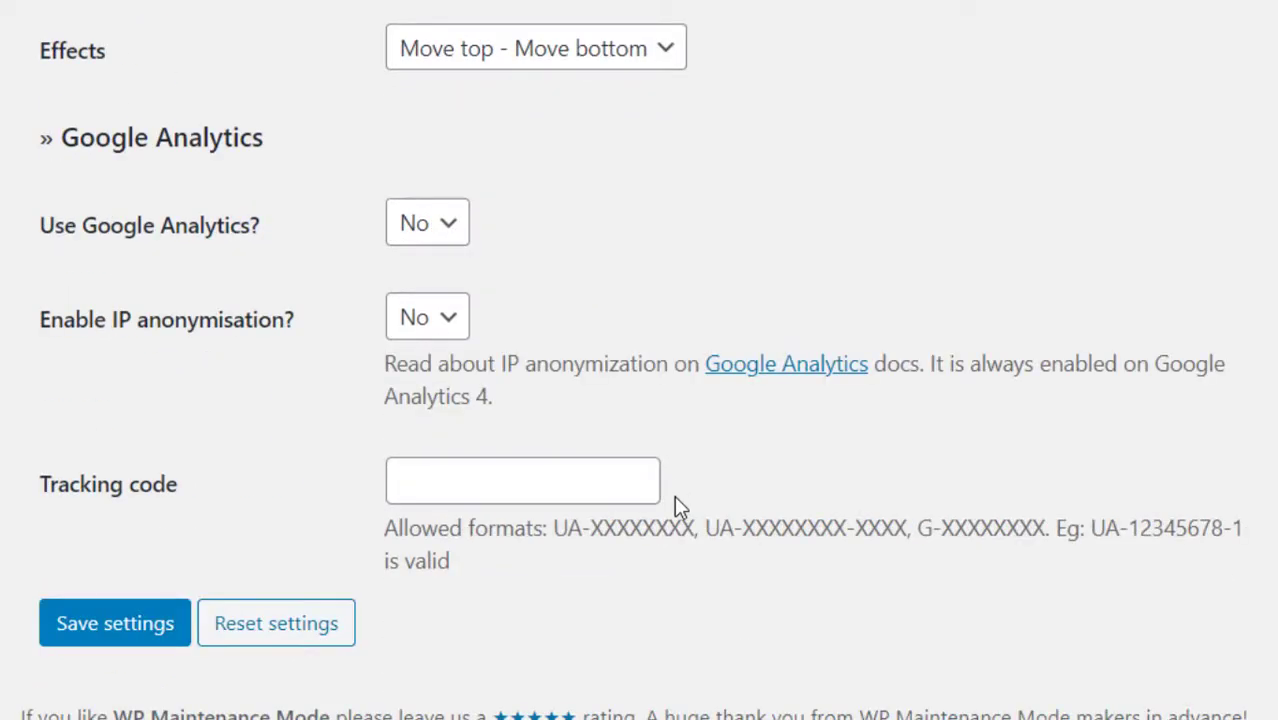
click(117, 632)
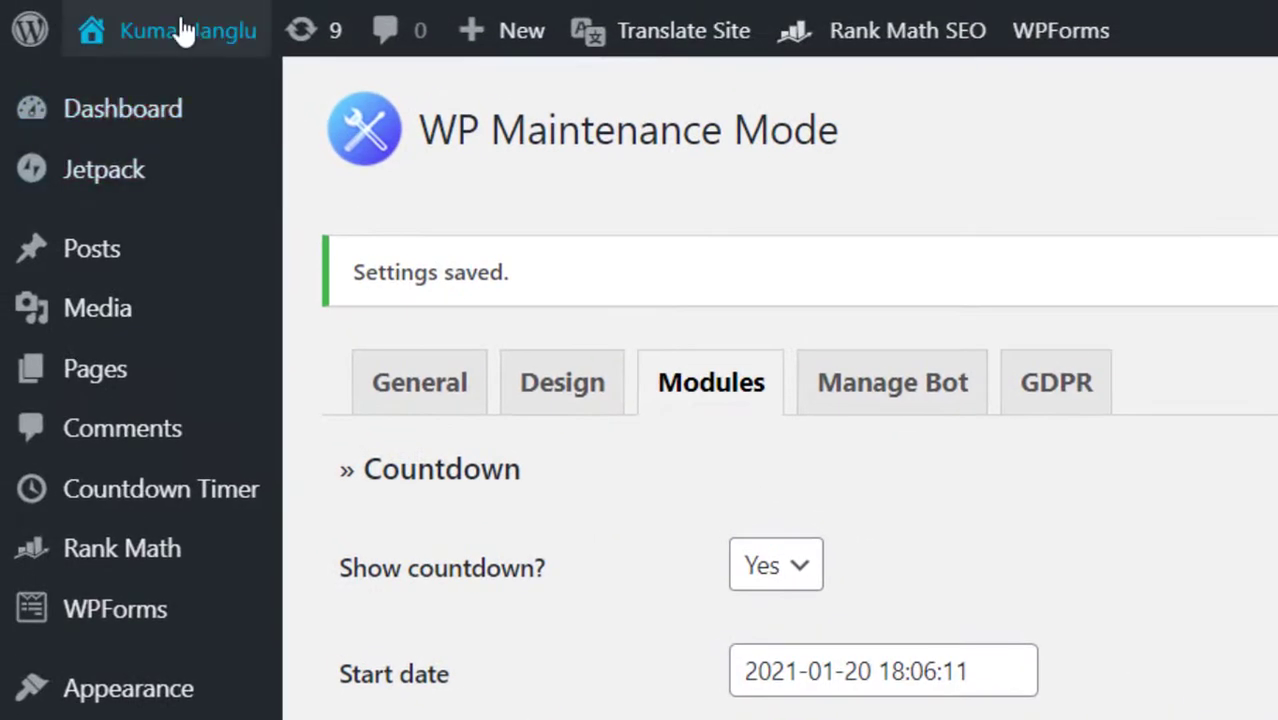
Visit the live maintenance page and answer Ayesha's name question with a visitor's full name.
mouse_move(180, 31)
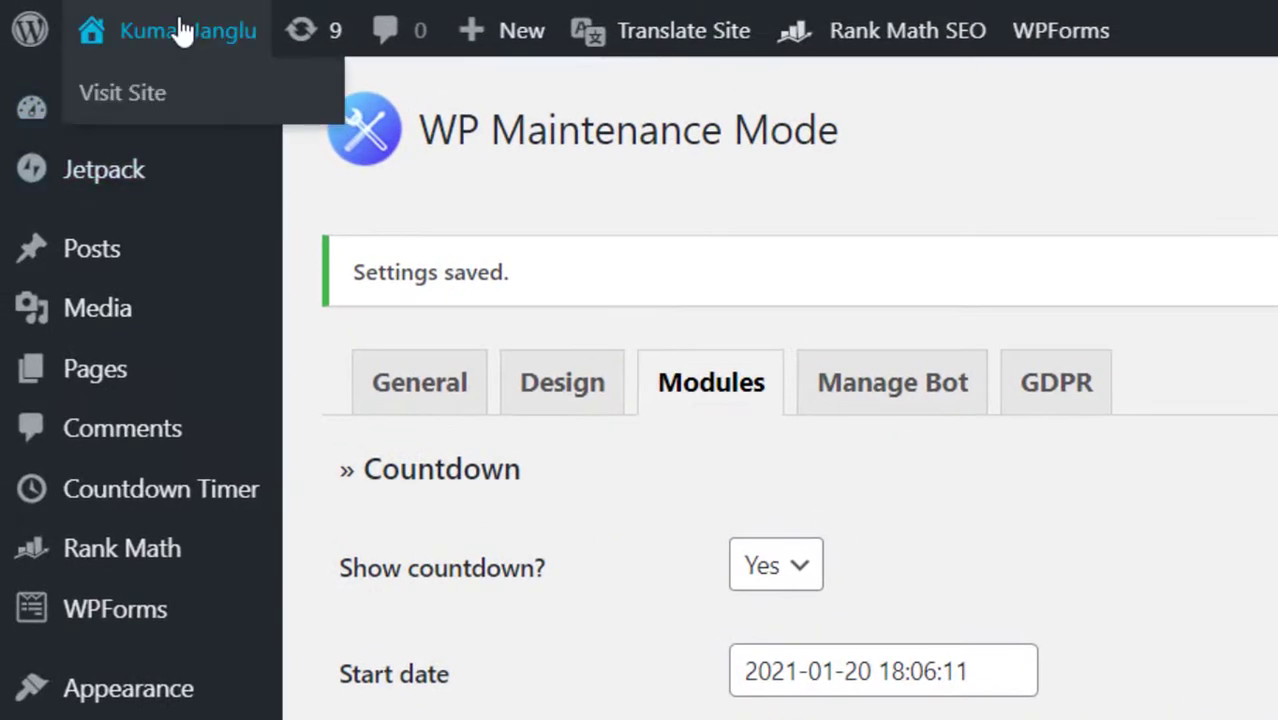
click(119, 114)
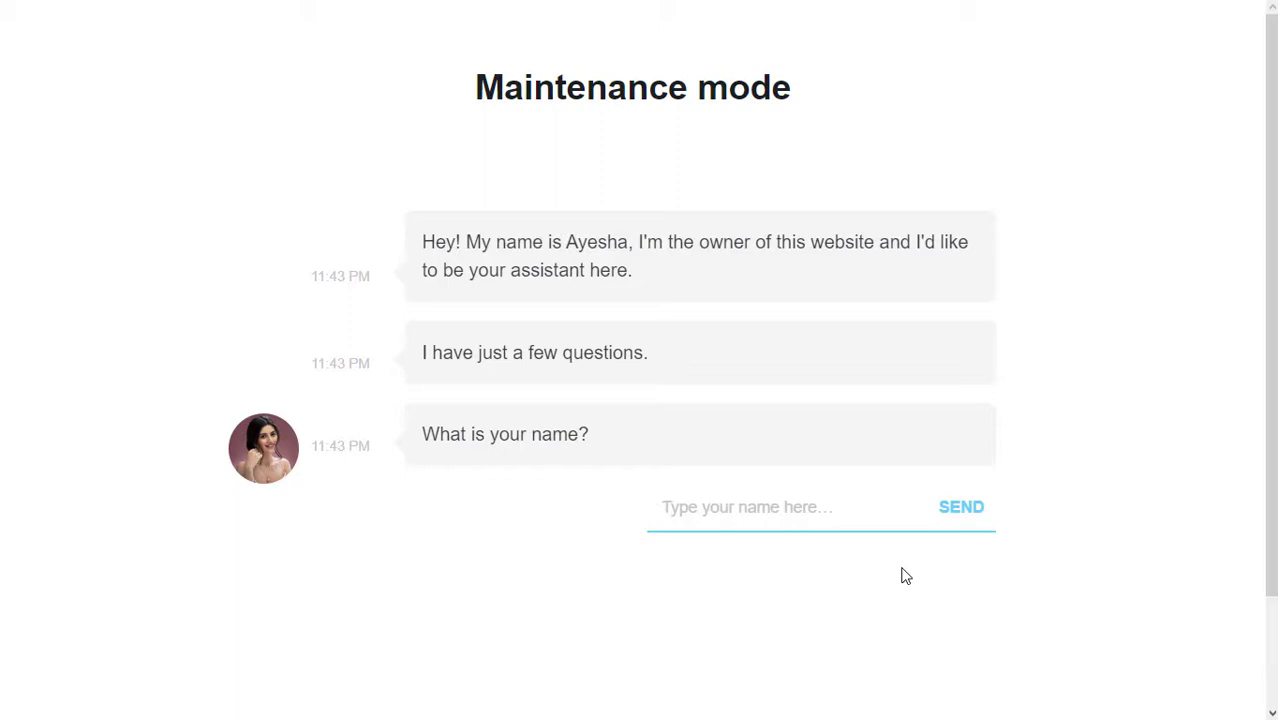
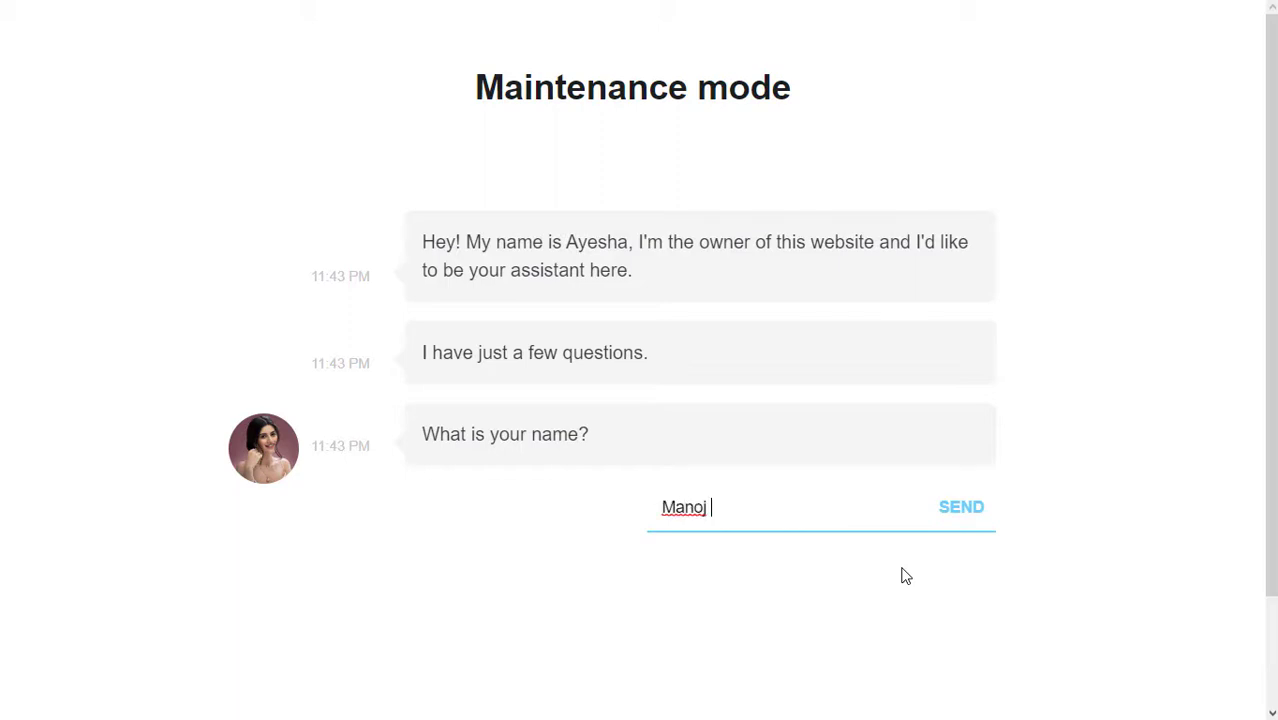
key(Return)
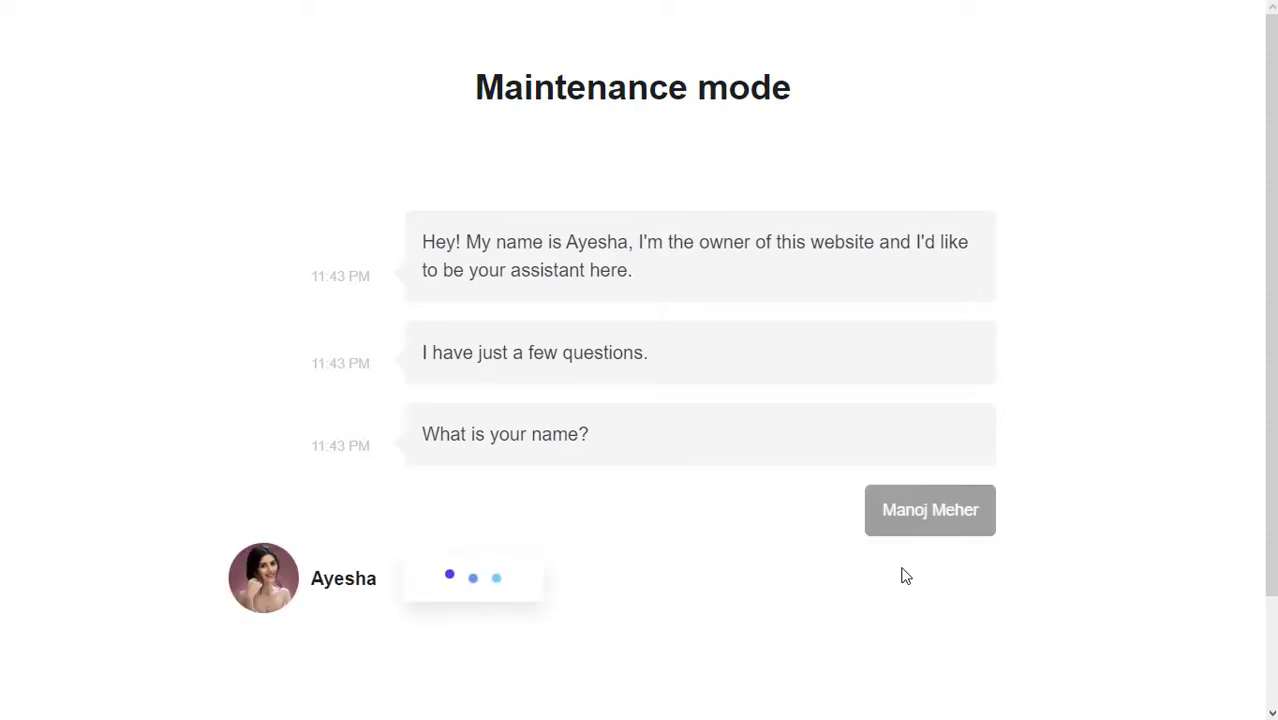